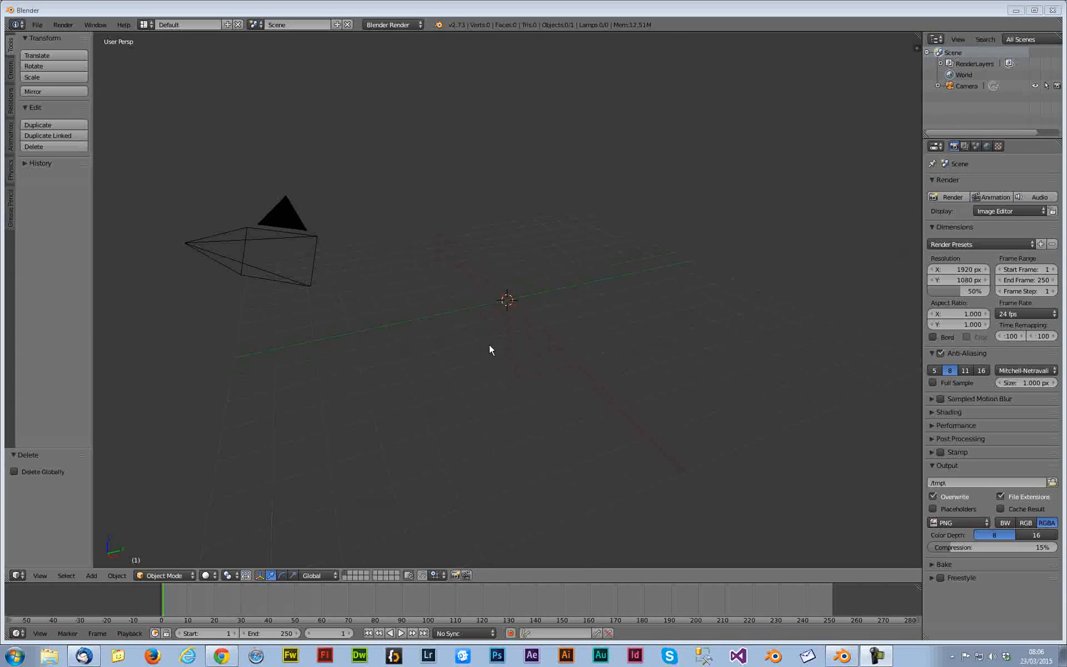
Select the camera and inspect its camera data properties
{"action": "middle_click_drag", "start_coordinate": [493, 362], "coordinate": [543, 334]}
{"action": "right_click", "coordinate": [673, 206]}
{"action": "mouse_move", "coordinate": [672, 328]}
{"action": "middle_mouse_down"}
{"action": "mouse_move", "coordinate": [624, 336]}
{"action": "mouse_move", "coordinate": [674, 333]}
{"action": "mouse_move", "coordinate": [658, 340]}
{"action": "middle_mouse_up"}
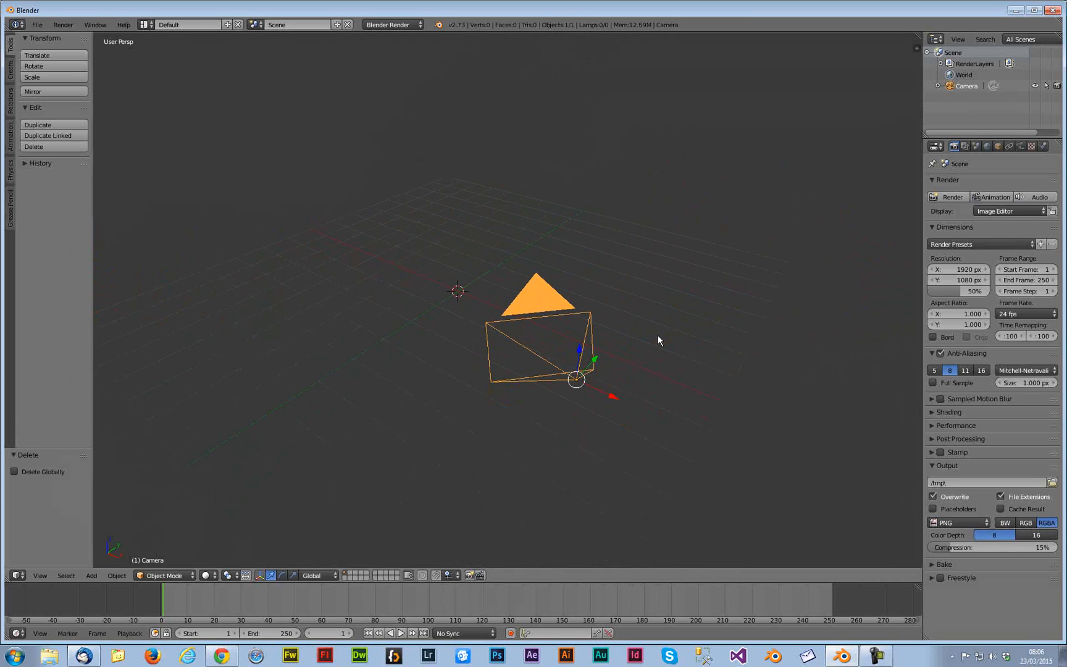
{"action": "left_click", "coordinate": [1020, 145]}
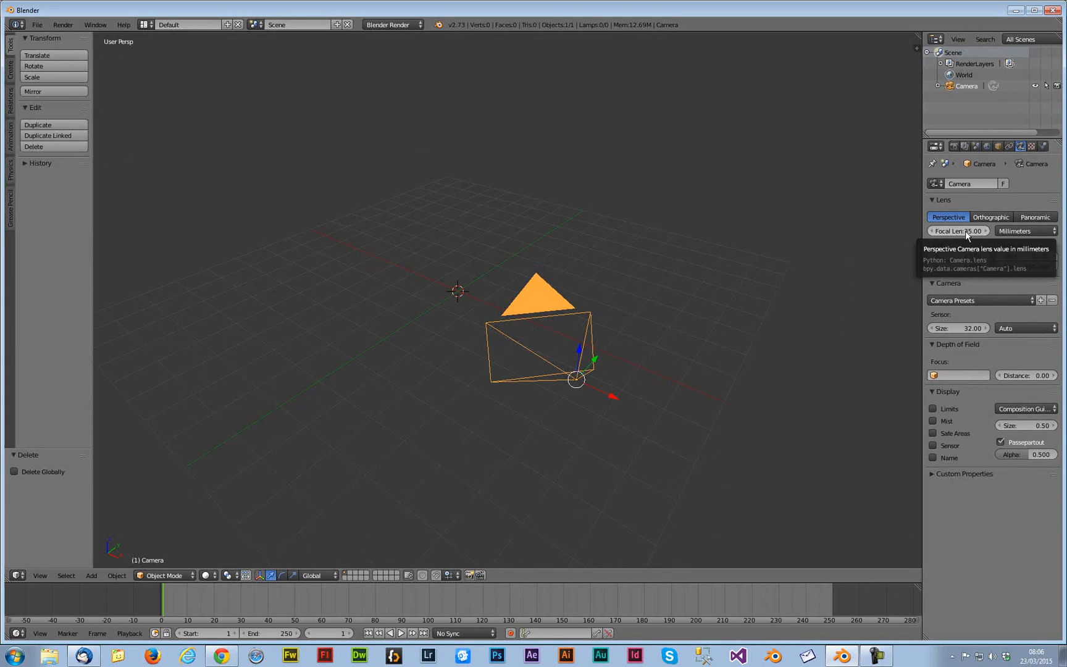
{"action": "left_click", "coordinate": [972, 301]}
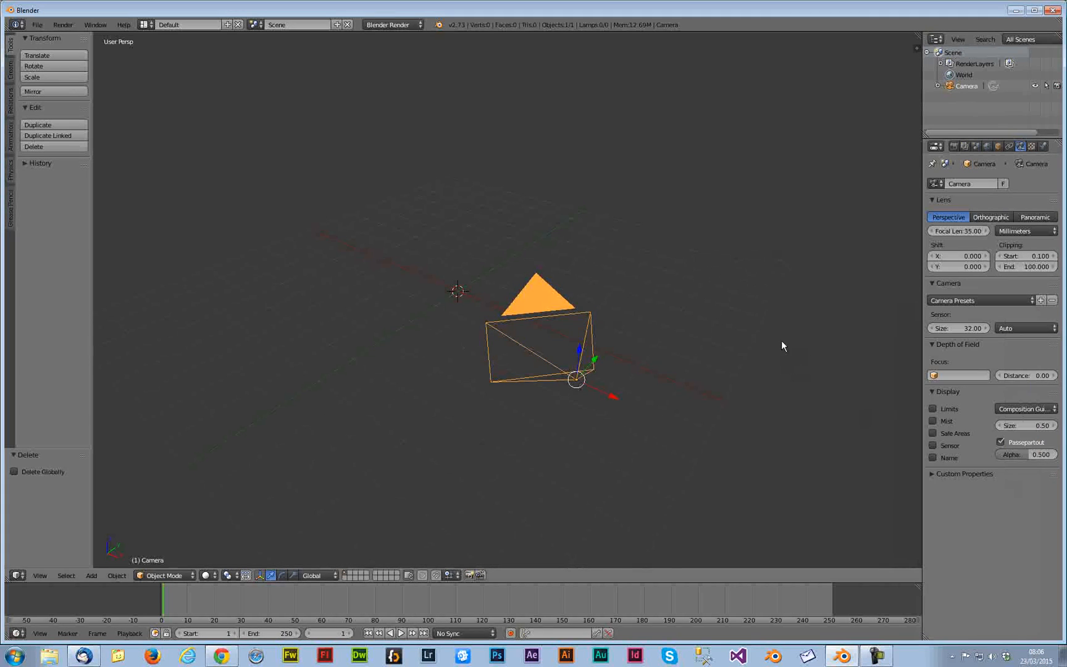
Deselect everything and switch the render engine to Cycles Render
{"action": "key", "text": "a"}
{"action": "key", "text": "a"}
{"action": "key", "text": "a"}
{"action": "left_click", "coordinate": [387, 24]}
{"action": "left_click", "coordinate": [386, 62]}
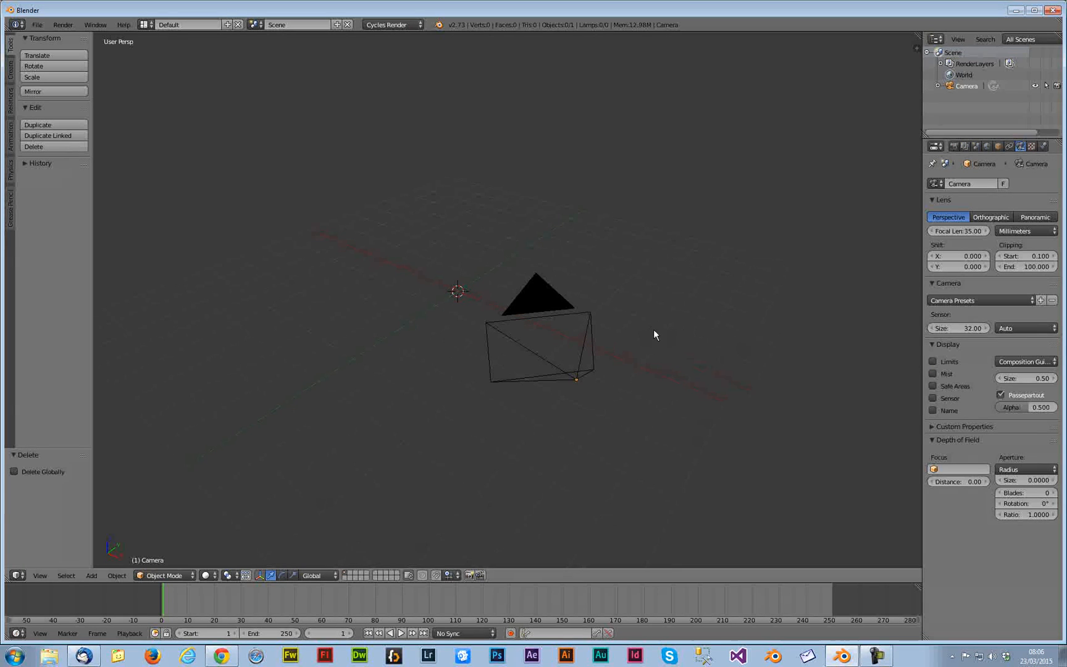
Switch to the top orthographic view and add a Bezier curve at the origin
{"action": "key", "text": "KP_1"}
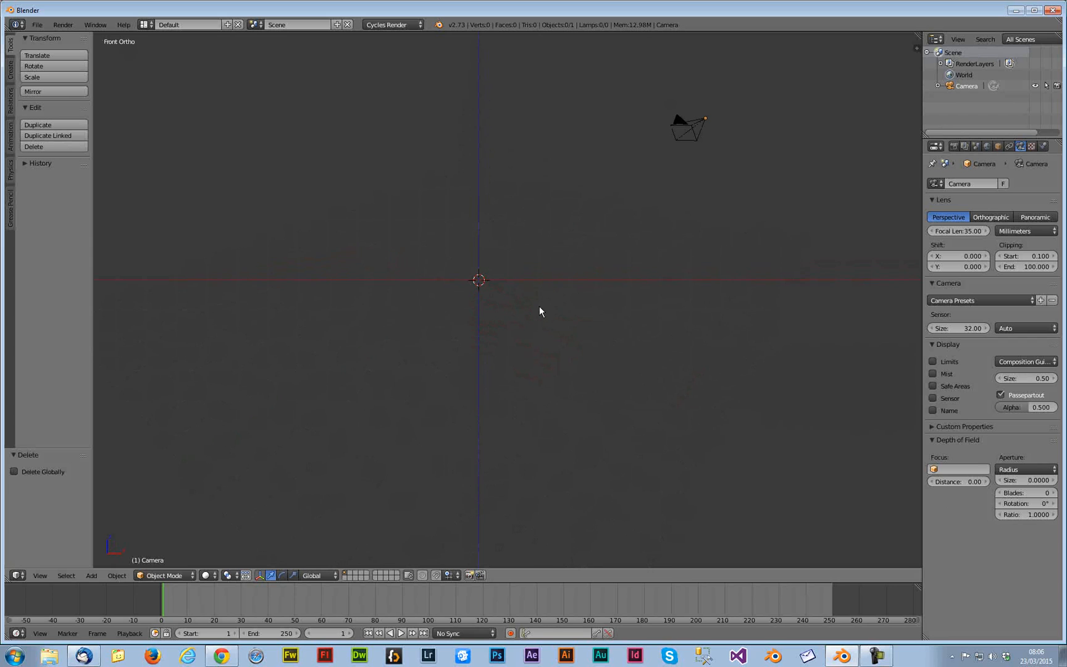
{"action": "key", "text": "KP_7"}
{"action": "scroll", "coordinate": [514, 364], "scroll_direction": "up", "scroll_amount": 4}
{"action": "middle_click_drag", "start_coordinate": [480, 303], "coordinate": [484, 243], "text": "shift"}
{"action": "key", "text": "shift+a"}
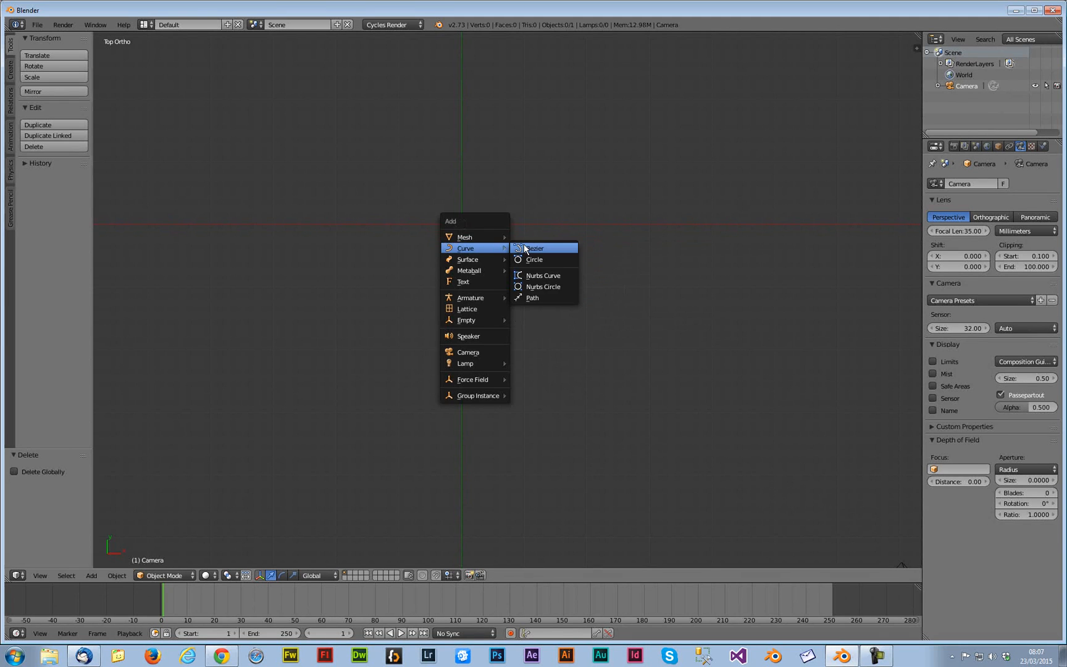
{"action": "left_click", "coordinate": [524, 247]}
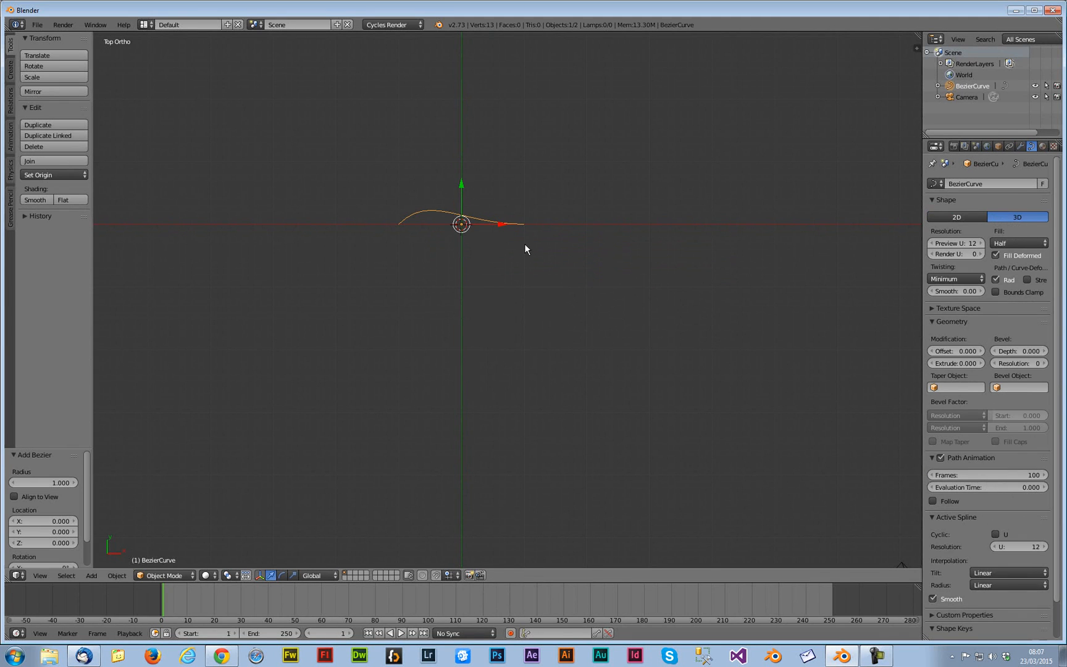
Enter Edit Mode on the curve, select all its points, and set the curve shape to 2D
{"action": "key", "text": "Tab"}
{"action": "key", "text": "b"}
{"action": "left_click_drag", "start_coordinate": [573, 263], "coordinate": [339, 165]}
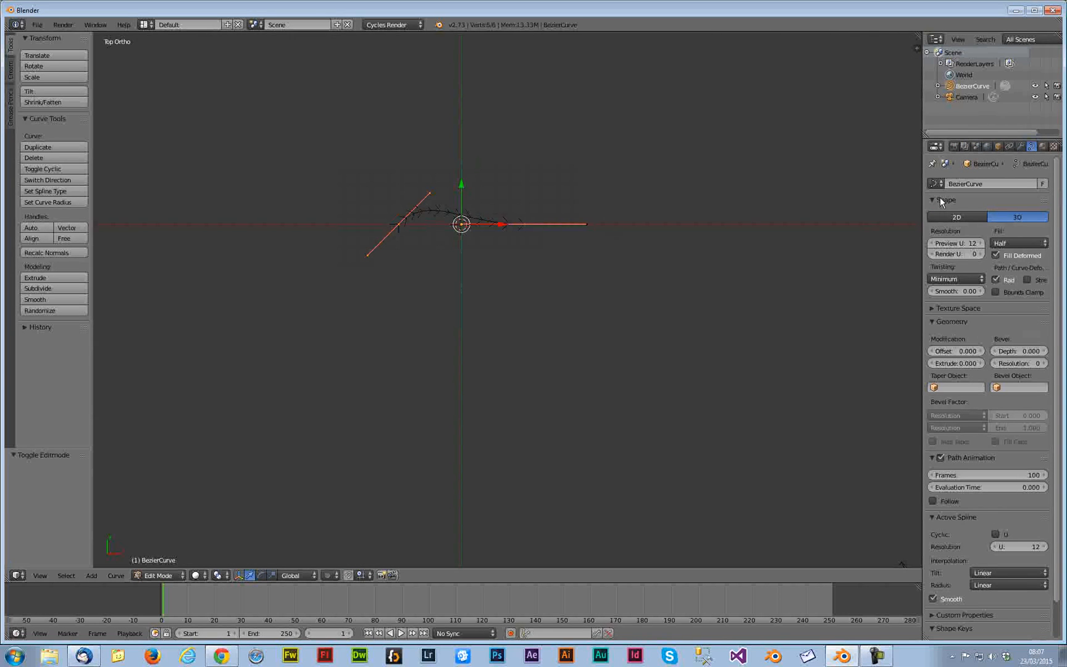
{"action": "left_click", "coordinate": [972, 217]}
Select all curve points and set their handle type to Vector
{"action": "right_click", "coordinate": [536, 214]}
{"action": "key", "text": "b"}
{"action": "left_click_drag", "start_coordinate": [321, 311], "coordinate": [580, 111]}
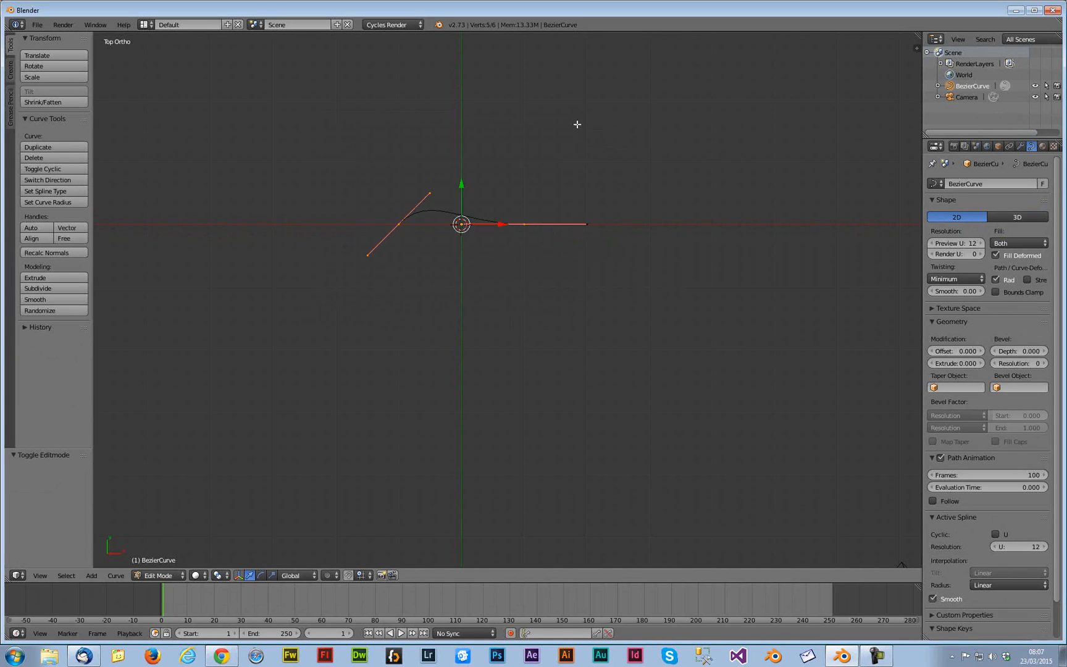
{"action": "key", "text": "v"}
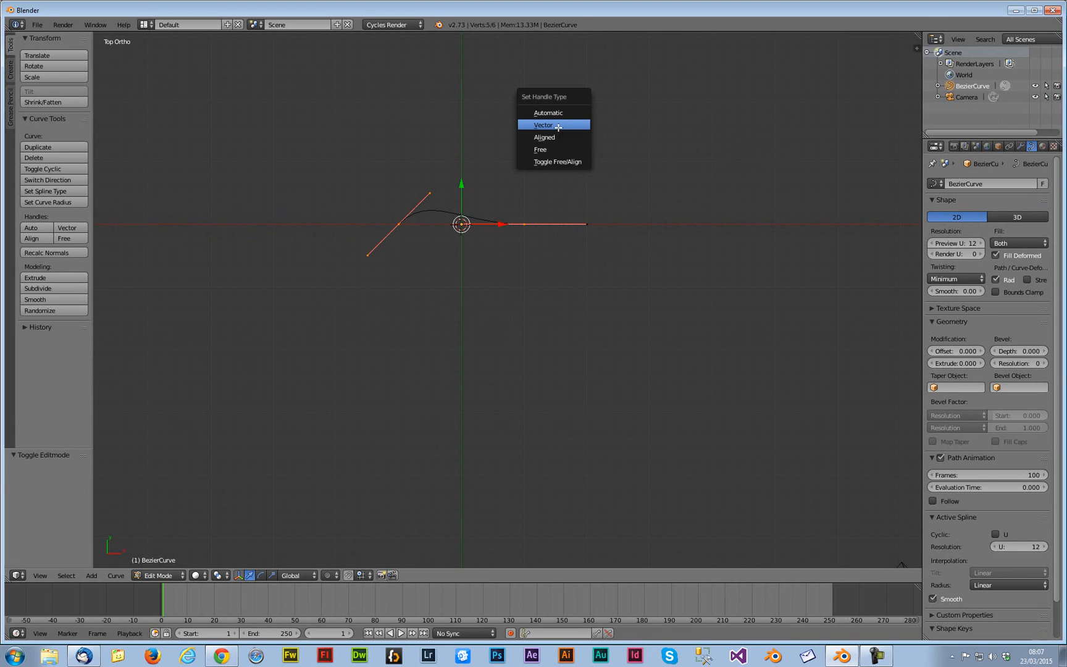
{"action": "left_click", "coordinate": [549, 124]}
Select the left point's inner handle and move it upward to raise the curve
{"action": "key", "text": "a"}
{"action": "right_click", "coordinate": [400, 224]}
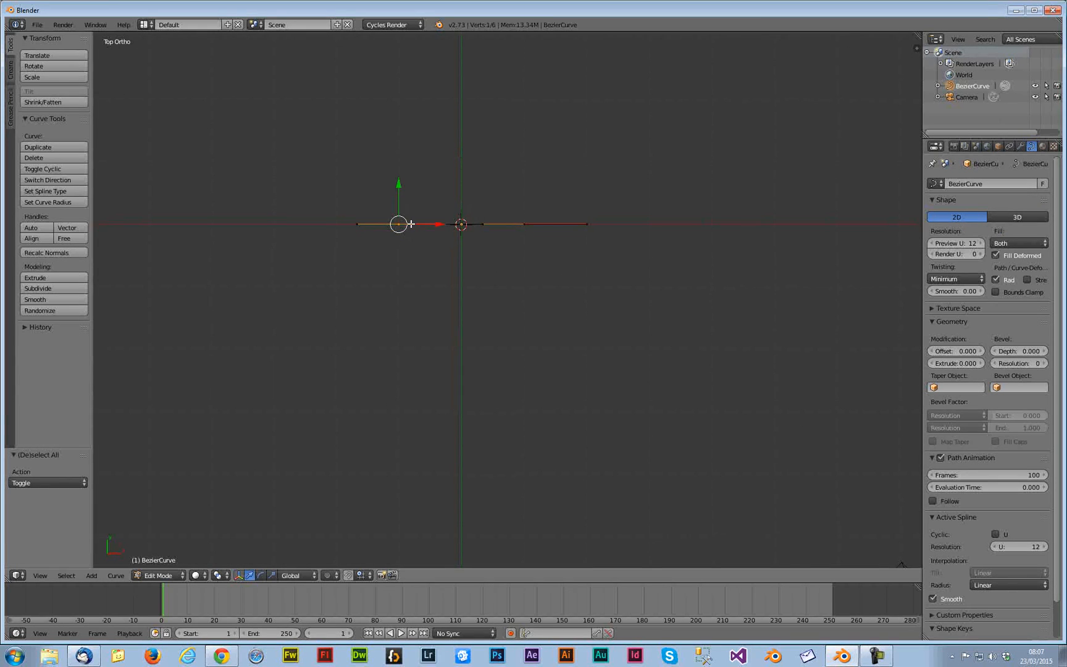
{"action": "right_click", "coordinate": [441, 224]}
{"action": "key", "text": "g"}
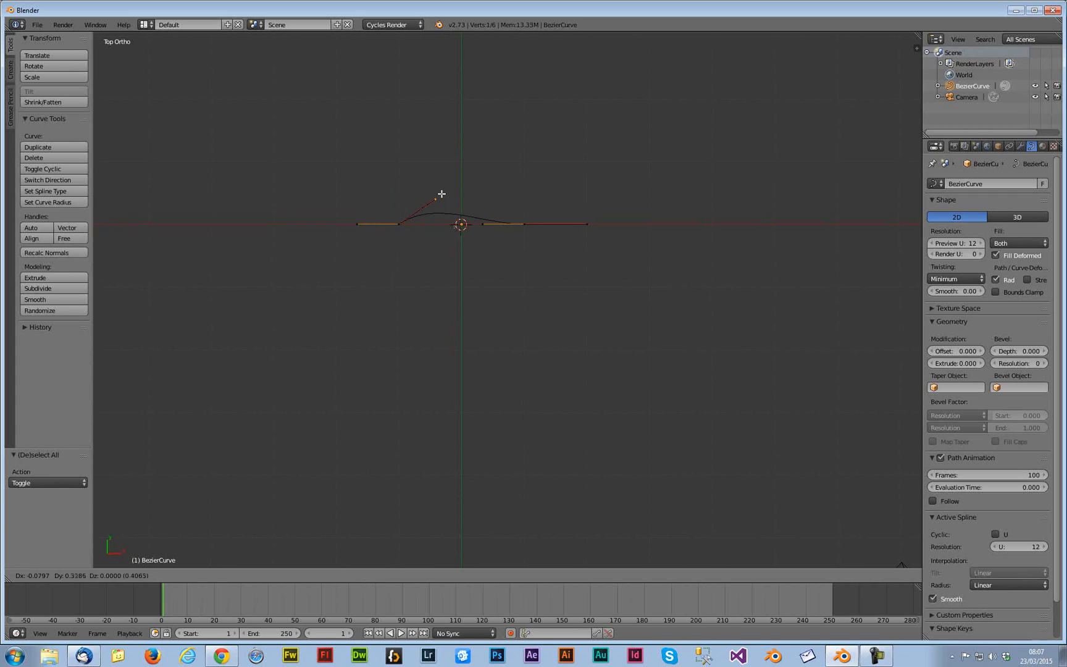
{"action": "left_click", "coordinate": [429, 150]}
Move the right control point up to form the top of the profile
{"action": "scroll", "coordinate": [451, 185], "scroll_direction": "up", "scroll_amount": 5}
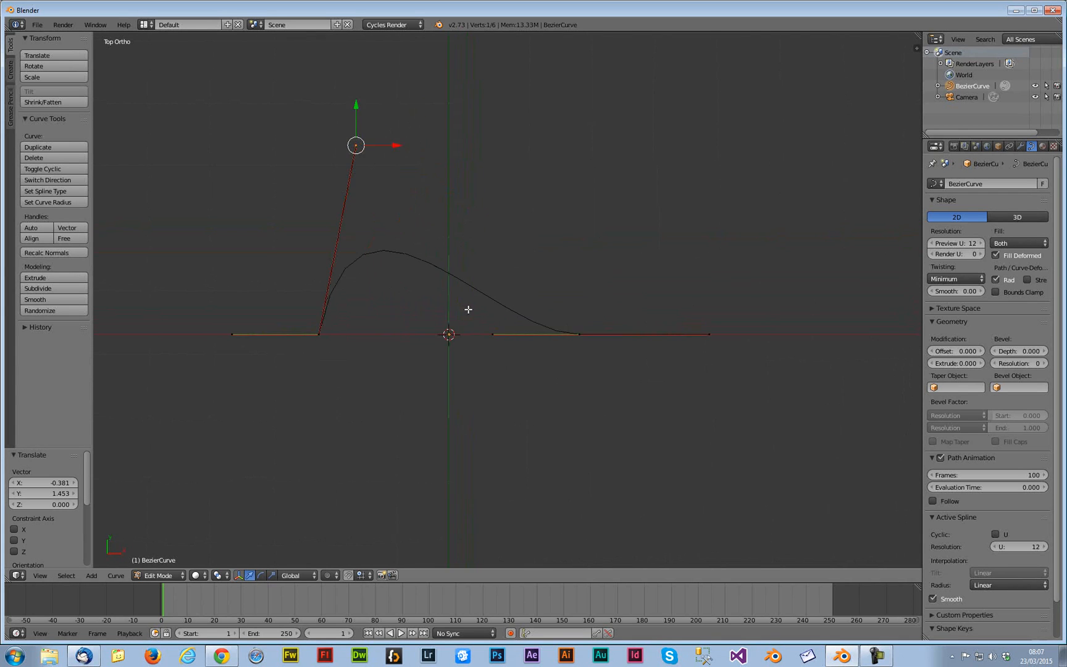
{"action": "middle_click_drag", "start_coordinate": [469, 303], "coordinate": [491, 328], "text": "shift"}
{"action": "right_click", "coordinate": [615, 357]}
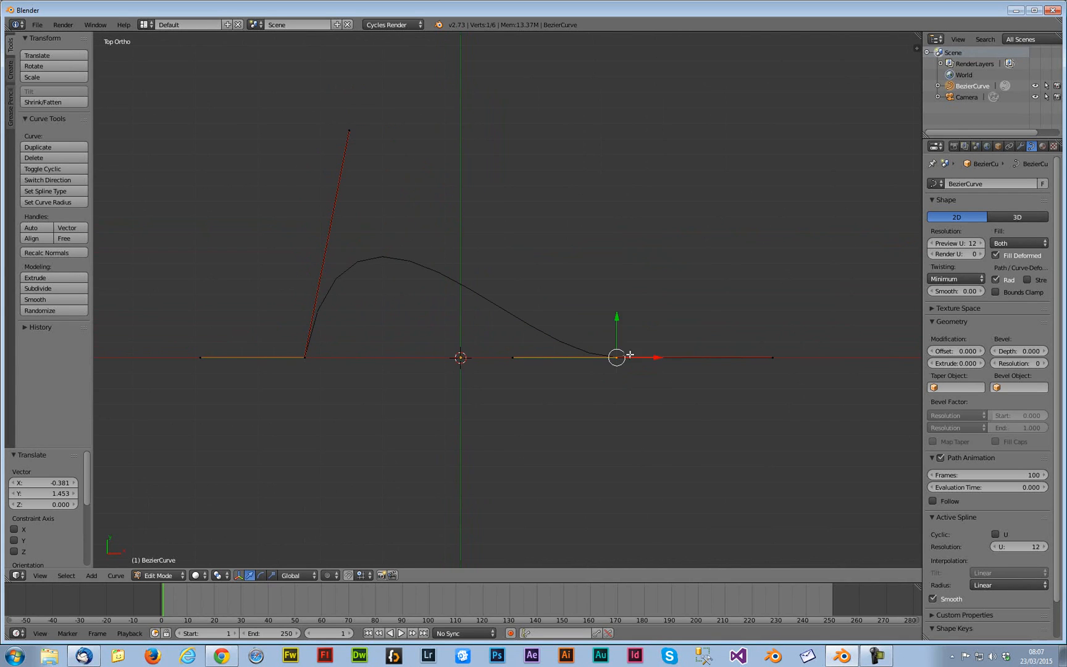
{"action": "key", "text": "g"}
{"action": "left_click", "coordinate": [445, 136]}
Move the handles beside the top point up next to it to shape the rim
{"action": "right_click", "coordinate": [515, 355]}
{"action": "key", "text": "g"}
{"action": "left_click", "coordinate": [401, 143]}
{"action": "right_click", "coordinate": [446, 143]}
{"action": "key", "text": "g"}
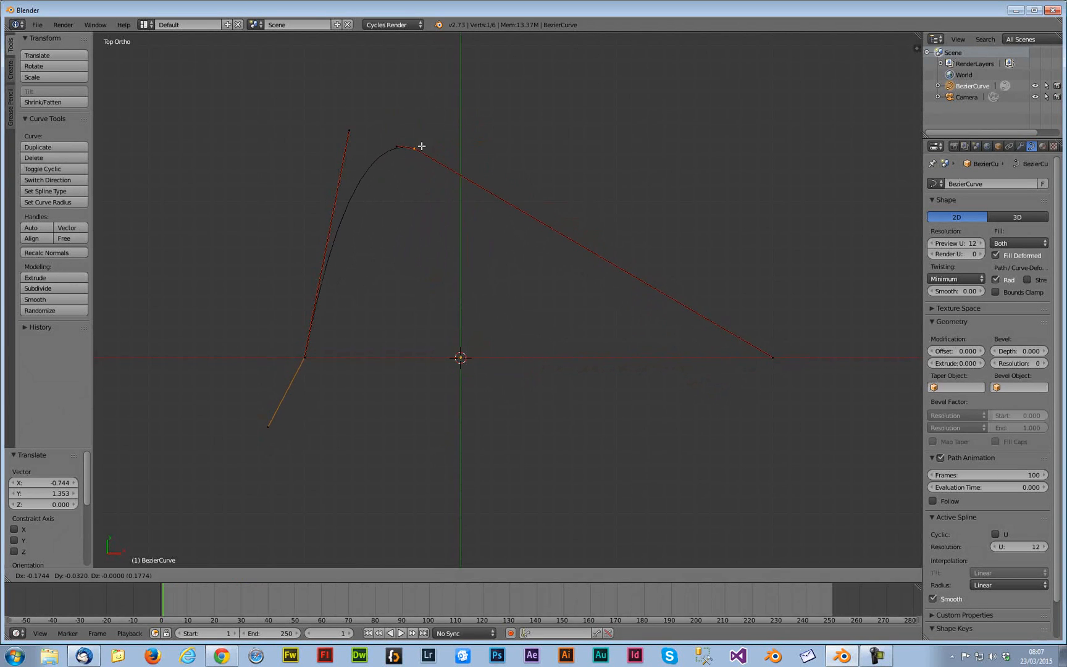
{"action": "left_click", "coordinate": [422, 149]}
Extrude a new point down to the baseline near the centre and pull the top point's long handle back in
{"action": "key", "text": "e"}
{"action": "left_click", "coordinate": [412, 359]}
{"action": "right_click", "coordinate": [769, 361]}
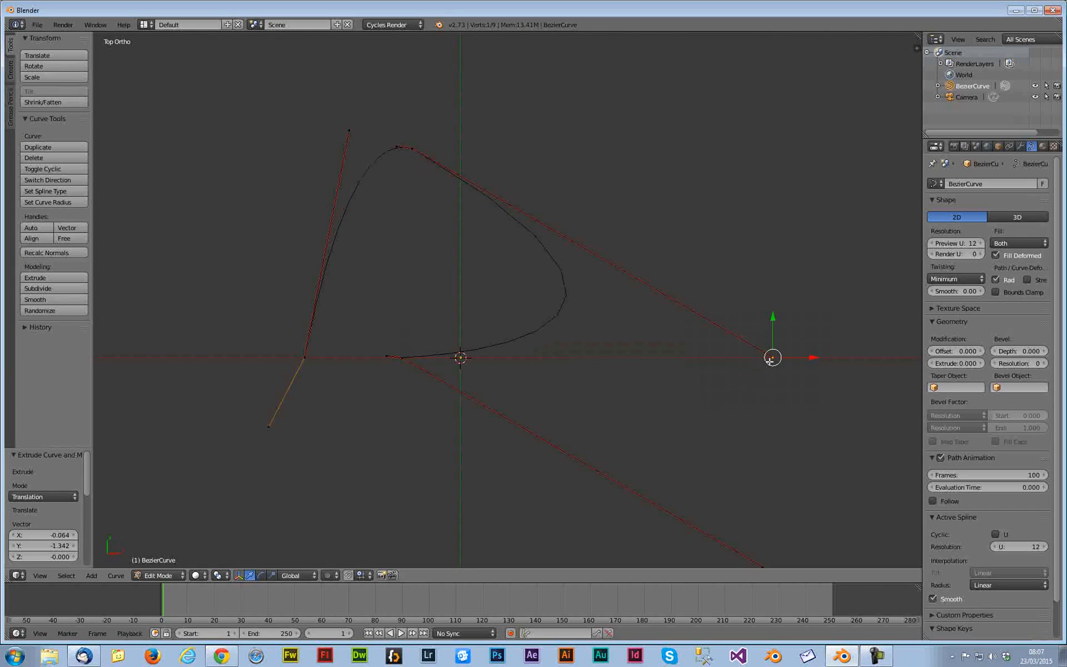
{"action": "key", "text": "g"}
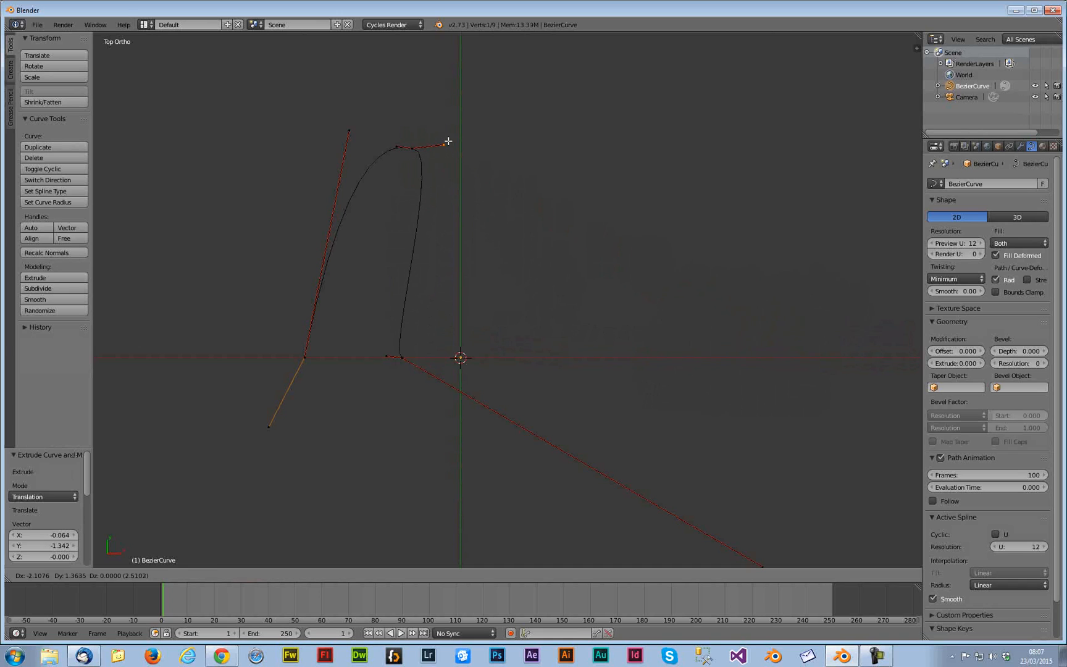
{"action": "left_click", "coordinate": [448, 142]}
Move the left point's upper handle down onto the baseline
{"action": "right_click", "coordinate": [350, 130]}
{"action": "key", "text": "g"}
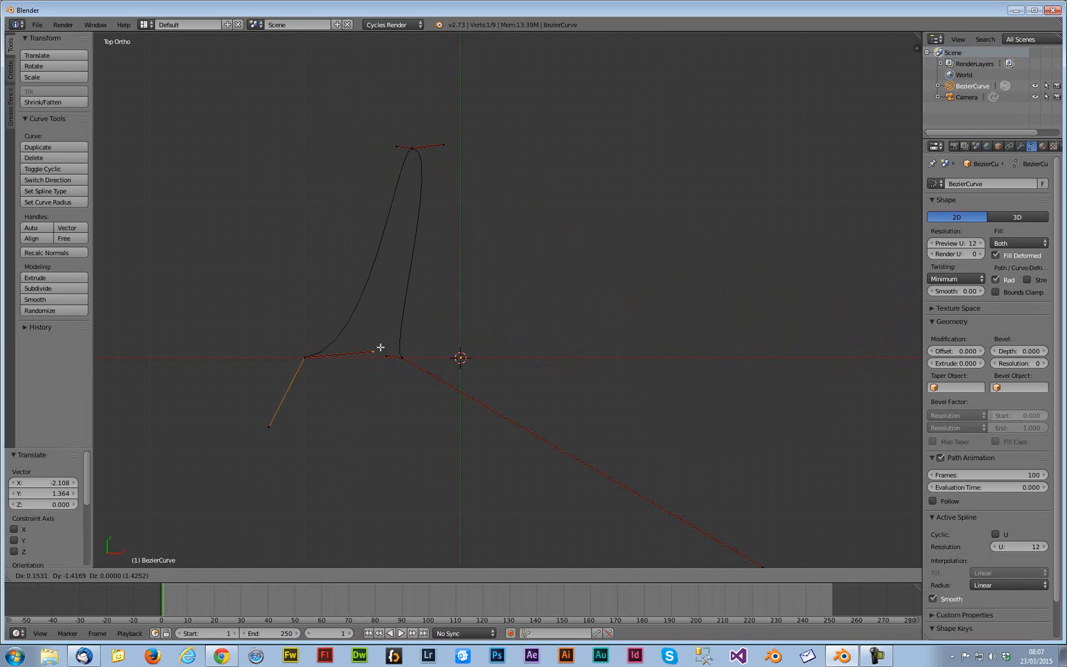
{"action": "left_click", "coordinate": [393, 359]}
Box-select the inner base point and slide it along X onto the centre axis
{"action": "left_click_drag", "start_coordinate": [377, 113], "coordinate": [484, 372]}
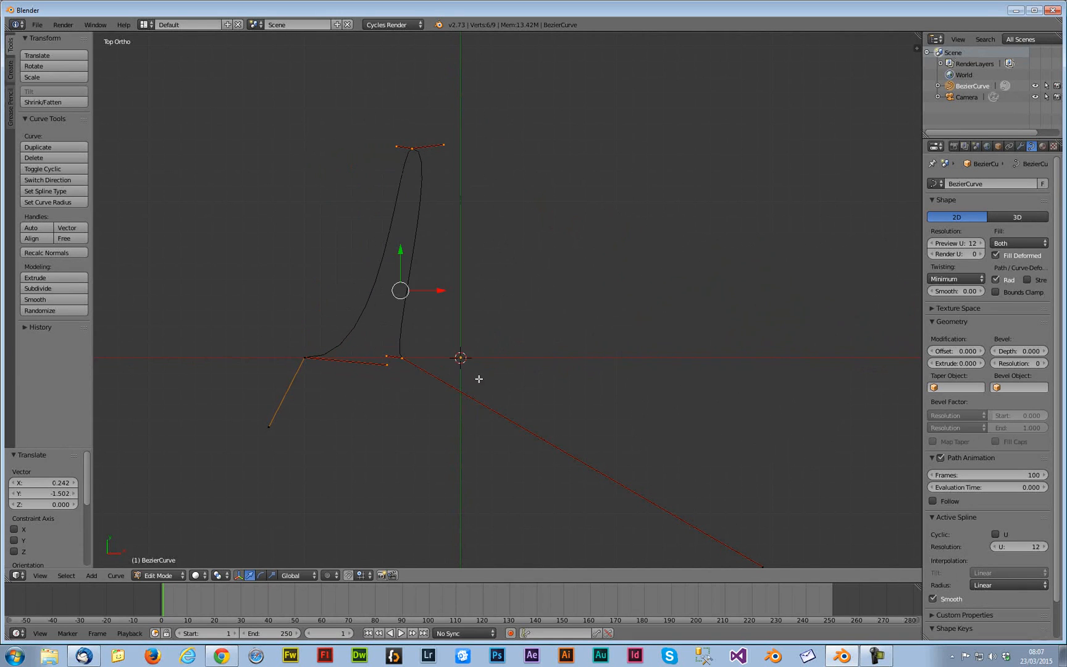
{"action": "key", "text": "g"}
{"action": "key", "text": "x"}
{"action": "left_click", "coordinate": [480, 293]}
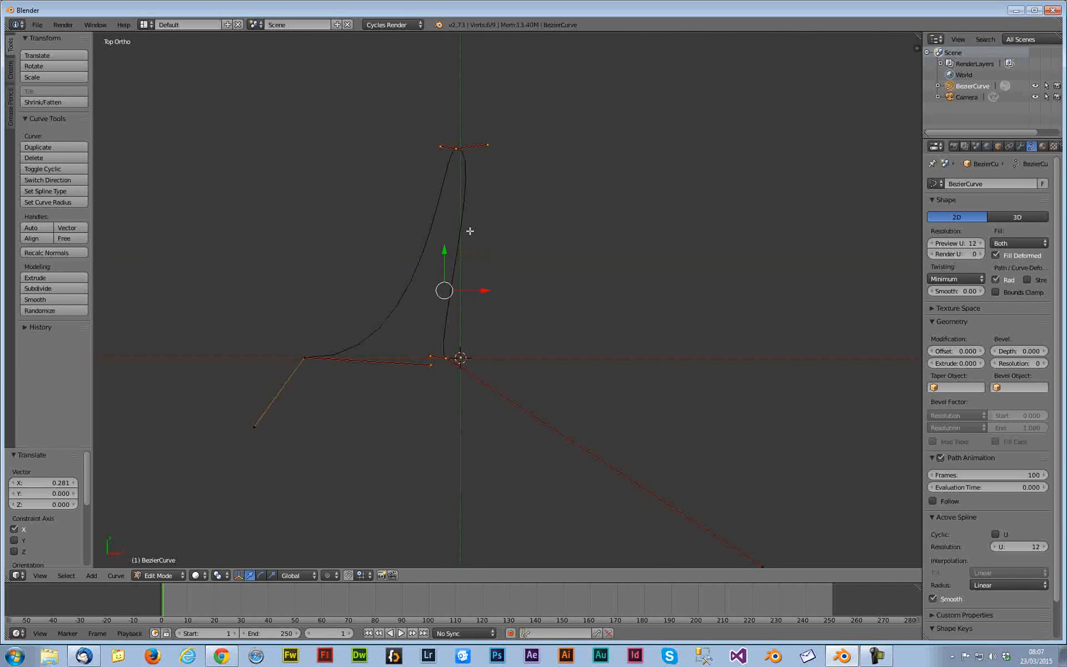
Select the top point's left handle and nudge it slightly
{"action": "key", "text": "a"}
{"action": "right_click", "coordinate": [439, 146]}
{"action": "key", "text": "g"}
{"action": "left_click", "coordinate": [442, 143]}
{"action": "left_click_drag", "start_coordinate": [479, 345], "coordinate": [440, 369]}
Pull the long handle at the base back toward the centre
{"action": "scroll", "coordinate": [621, 361], "scroll_direction": "down", "scroll_amount": 3}
{"action": "right_click", "coordinate": [617, 383]}
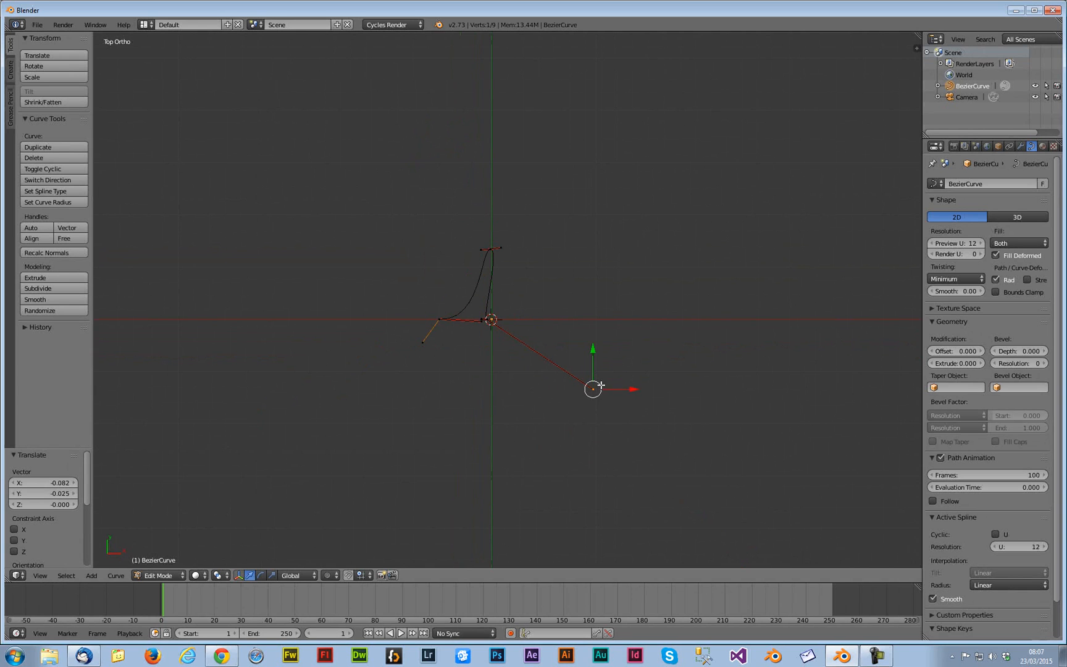
{"action": "key", "text": "g"}
{"action": "left_click", "coordinate": [503, 324]}
Select a base handle near the centre and move it to the right along the baseline
{"action": "scroll", "coordinate": [432, 305], "scroll_direction": "up", "scroll_amount": 6}
{"action": "middle_click_drag", "start_coordinate": [431, 305], "coordinate": [494, 319], "text": "shift"}
{"action": "key", "text": "b"}
{"action": "left_click_drag", "start_coordinate": [483, 353], "coordinate": [505, 381]}
{"action": "key", "text": "b"}
{"action": "right_click", "coordinate": [496, 368]}
{"action": "key", "text": "g"}
{"action": "left_click", "coordinate": [559, 371]}
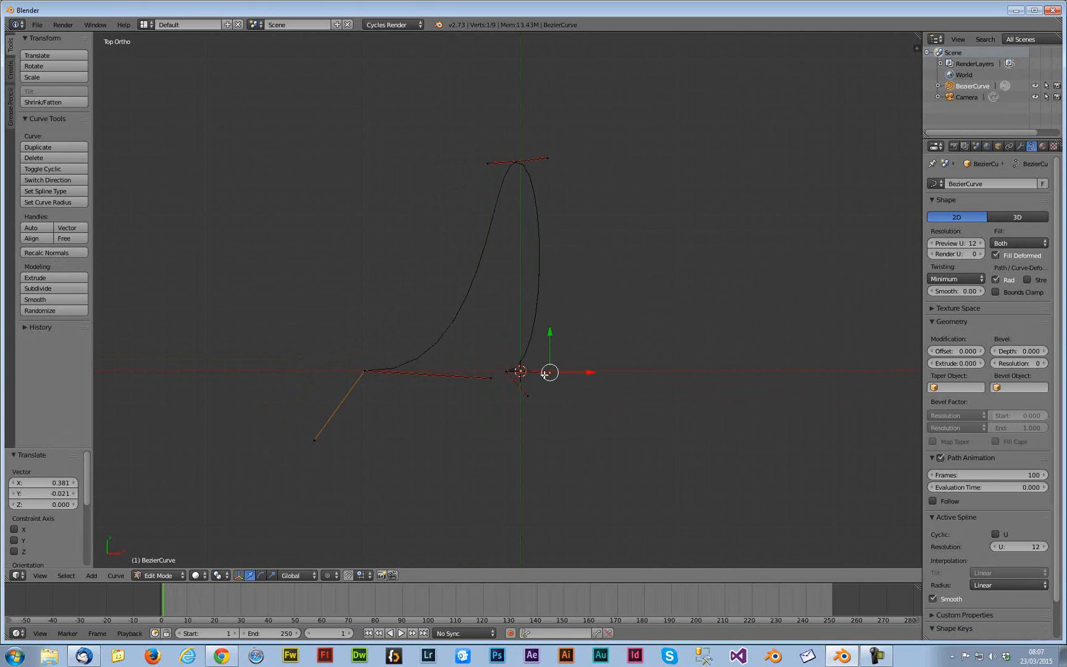
Box-select the base point's handles and slide them left along X
{"action": "key", "text": "b"}
{"action": "left_click_drag", "start_coordinate": [560, 413], "coordinate": [506, 346]}
{"action": "key", "text": "g"}
{"action": "key", "text": "x"}
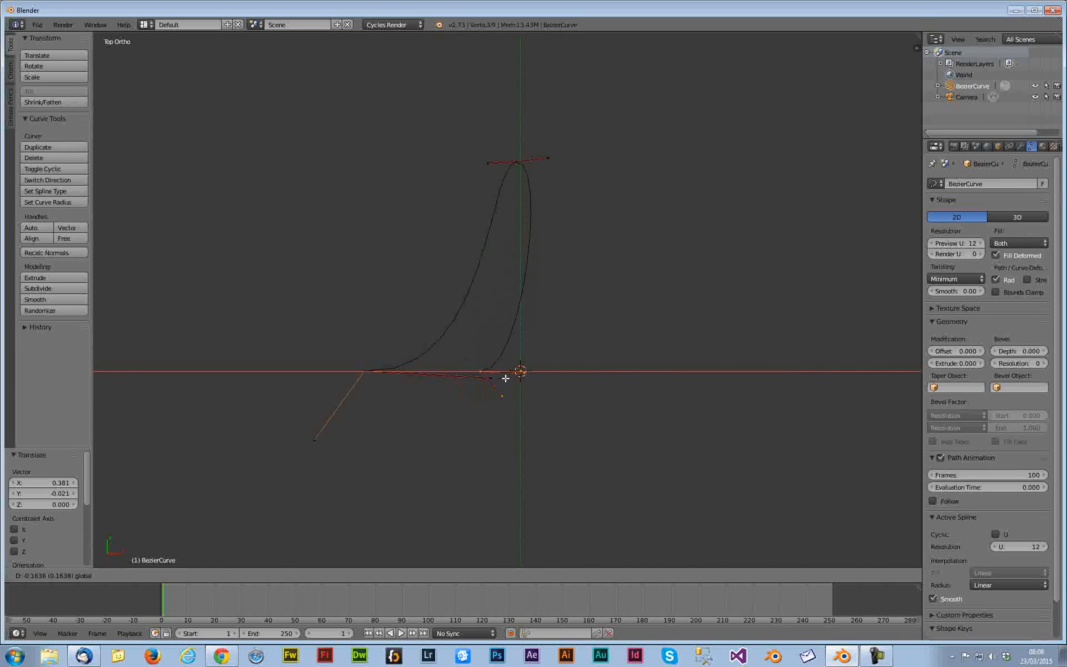
{"action": "left_click", "coordinate": [488, 376]}
Select the inner base handle and slide it right along X past the centre axis
{"action": "right_click", "coordinate": [360, 382]}
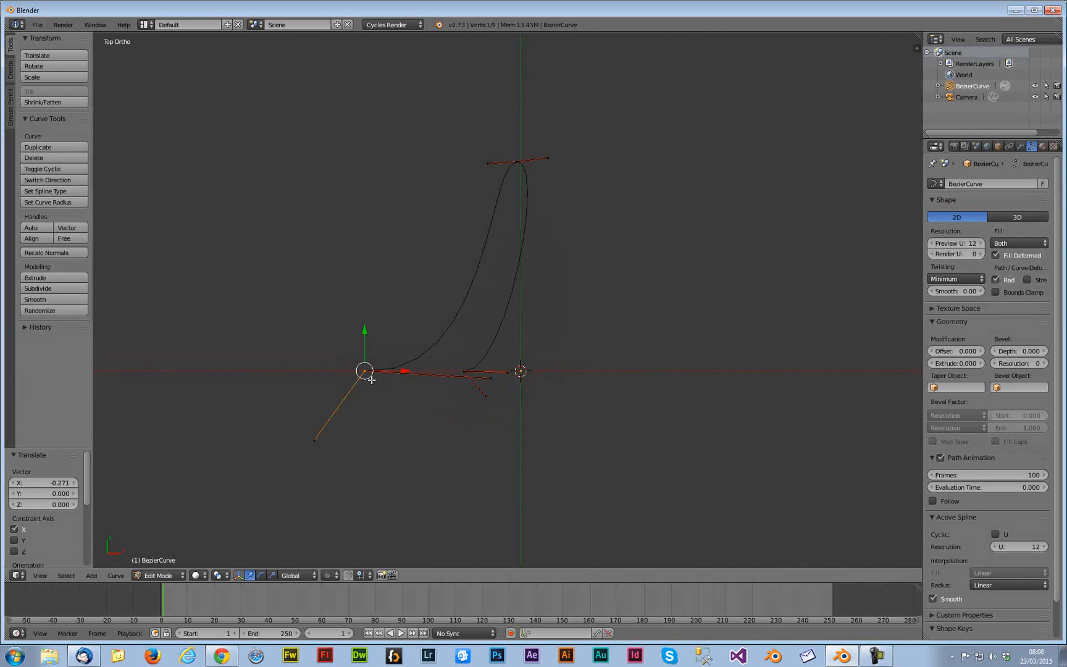
{"action": "key", "text": "a"}
{"action": "right_click", "coordinate": [494, 374]}
{"action": "key", "text": "g"}
{"action": "key", "text": "x"}
{"action": "left_click", "coordinate": [565, 381]}
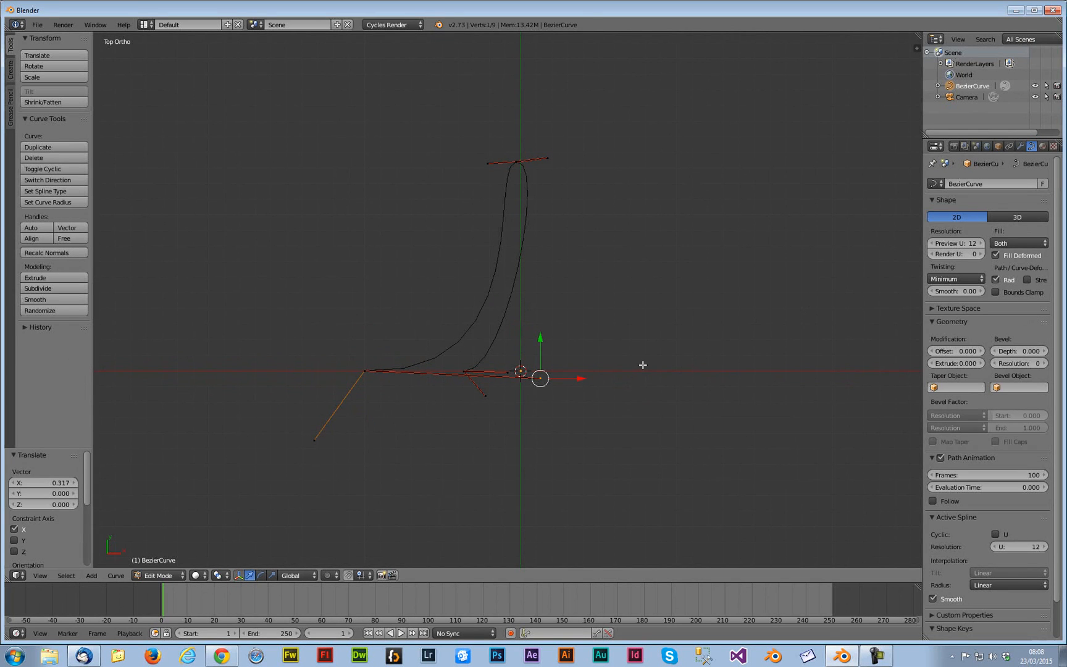
Exit Edit Mode and set the curve's preview and render resolution U to 50
{"action": "key", "text": "Tab"}
{"action": "left_click", "coordinate": [967, 244]}
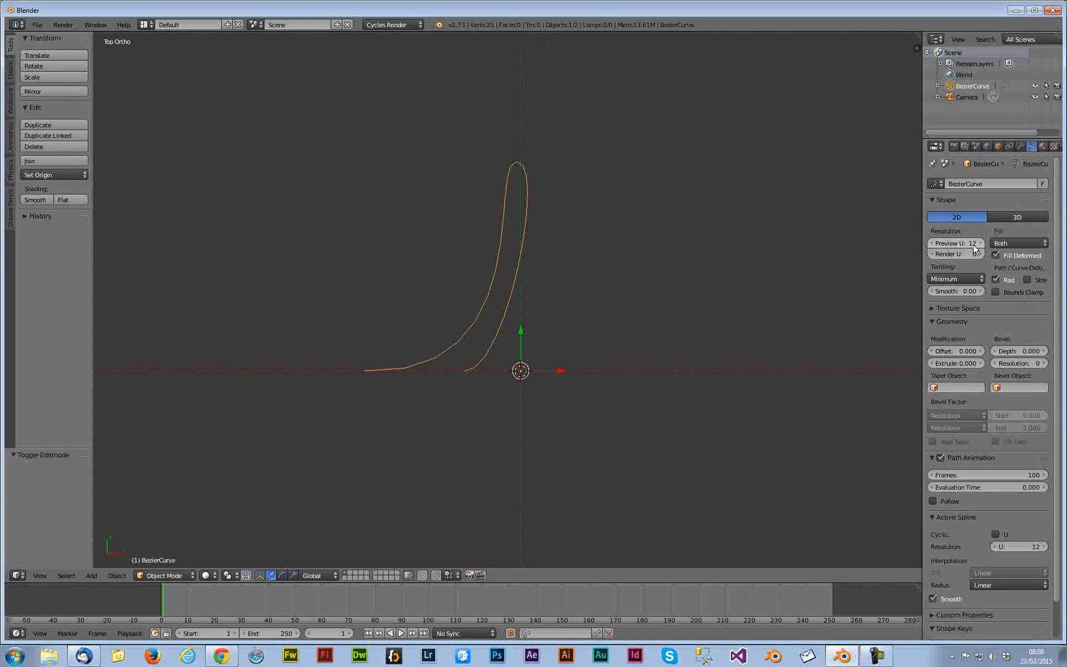
{"action": "type", "text": "50"}
{"action": "key", "text": "Return"}
{"action": "left_click", "coordinate": [969, 254]}
{"action": "type", "text": "50"}
{"action": "key", "text": "Return"}
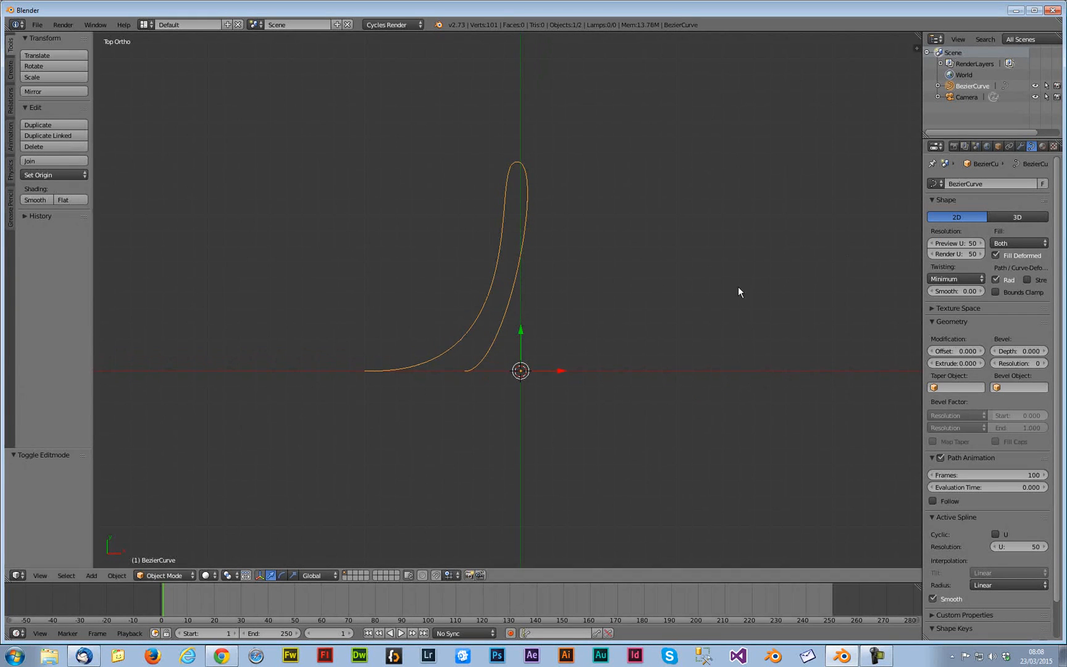
Add a Screw modifier to the curve and set its axis to Y Axis
{"action": "left_click", "coordinate": [1020, 146]}
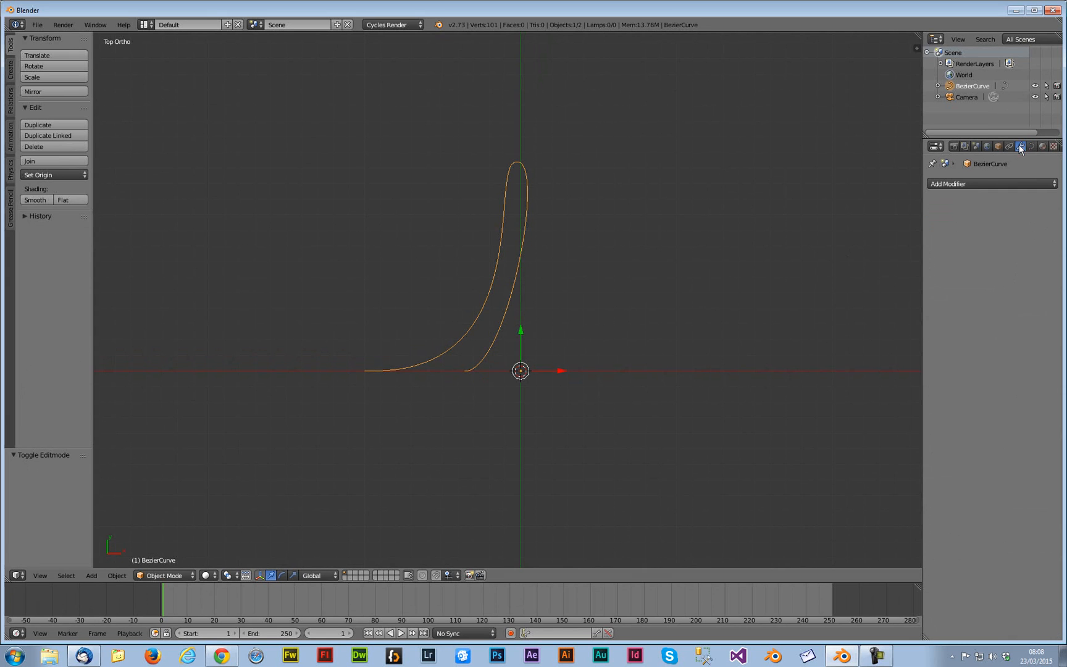
{"action": "left_click", "coordinate": [975, 183]}
{"action": "left_click", "coordinate": [869, 285]}
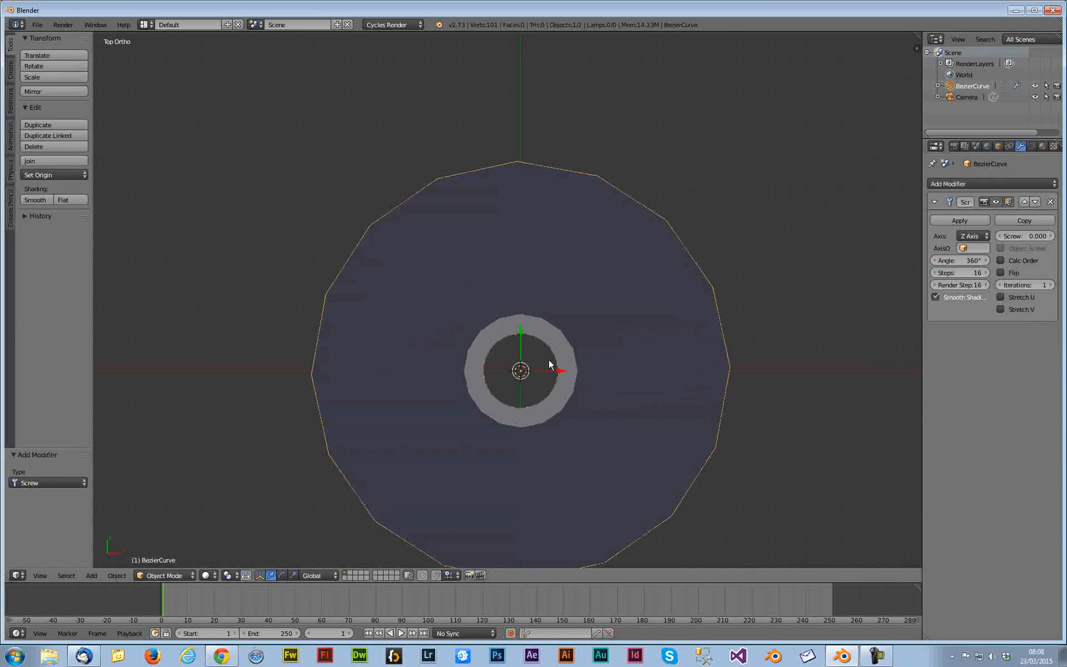
{"action": "left_click", "coordinate": [972, 235]}
{"action": "left_click", "coordinate": [970, 212]}
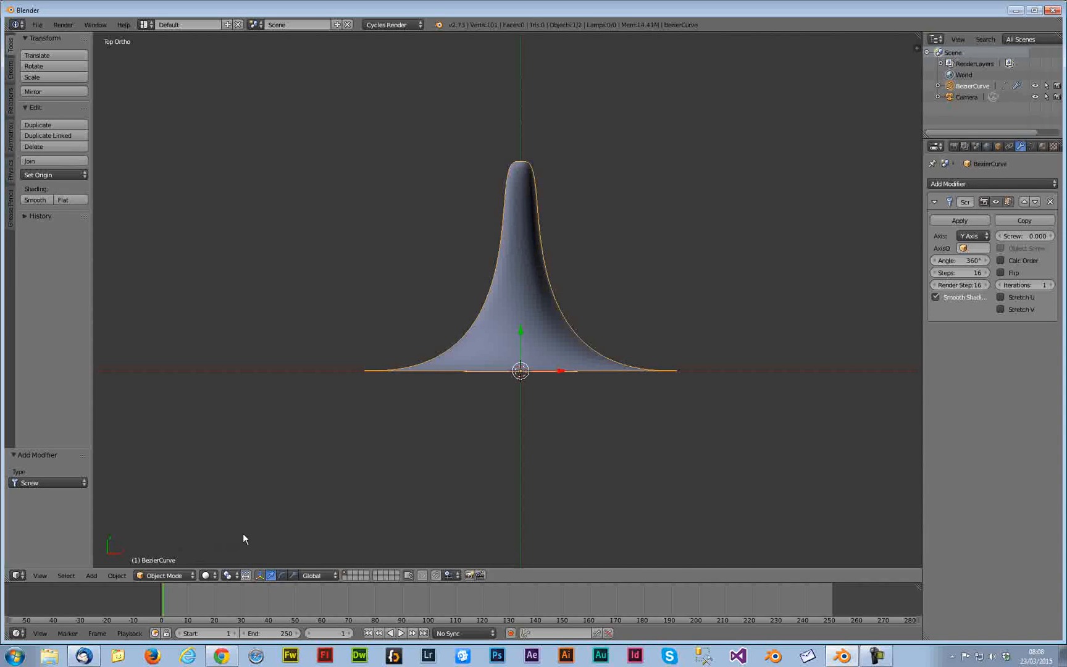
In Edit Mode, select all profile points and move them along X to widen the shape into a cup
{"action": "key", "text": "Tab"}
{"action": "left_click_drag", "start_coordinate": [305, 124], "coordinate": [638, 443]}
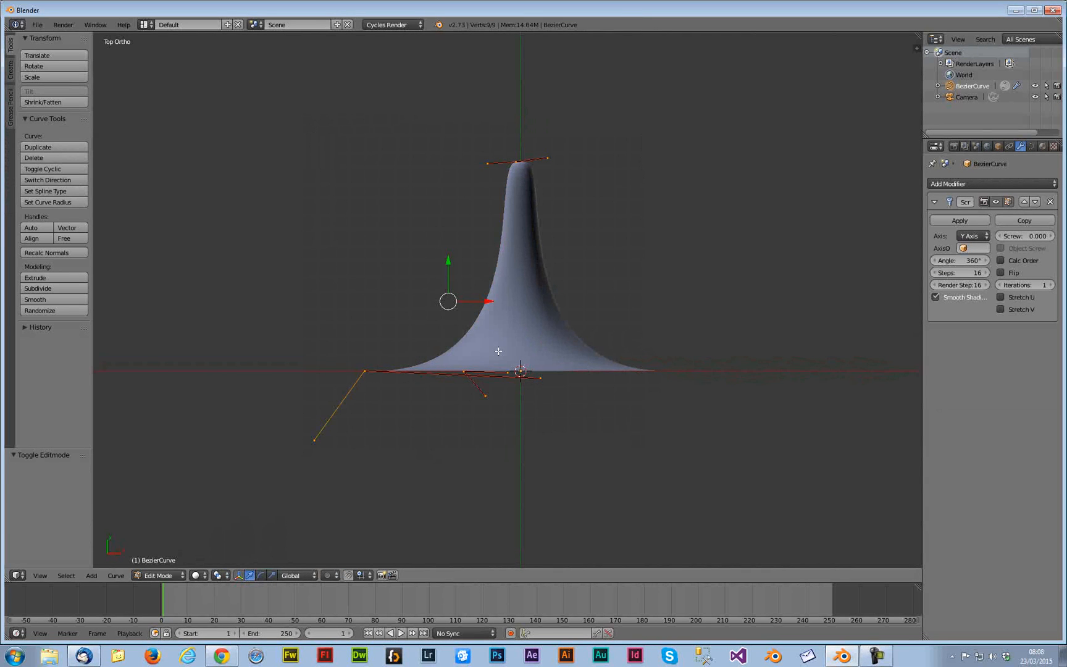
{"action": "key", "text": "g"}
{"action": "key", "text": "x"}
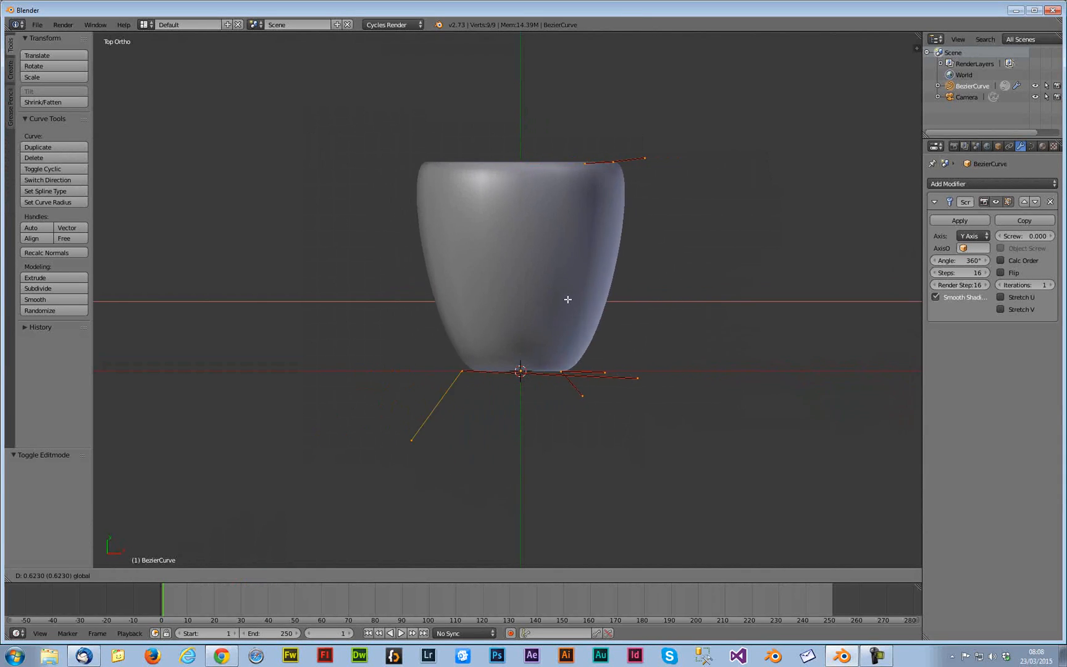
{"action": "left_click", "coordinate": [596, 329]}
Separate the selected curve points into a new object
{"action": "key", "text": "p"}
{"action": "middle_click_drag", "start_coordinate": [567, 336], "coordinate": [525, 400]}
{"action": "scroll", "coordinate": [543, 380], "scroll_direction": "down", "scroll_amount": 6}
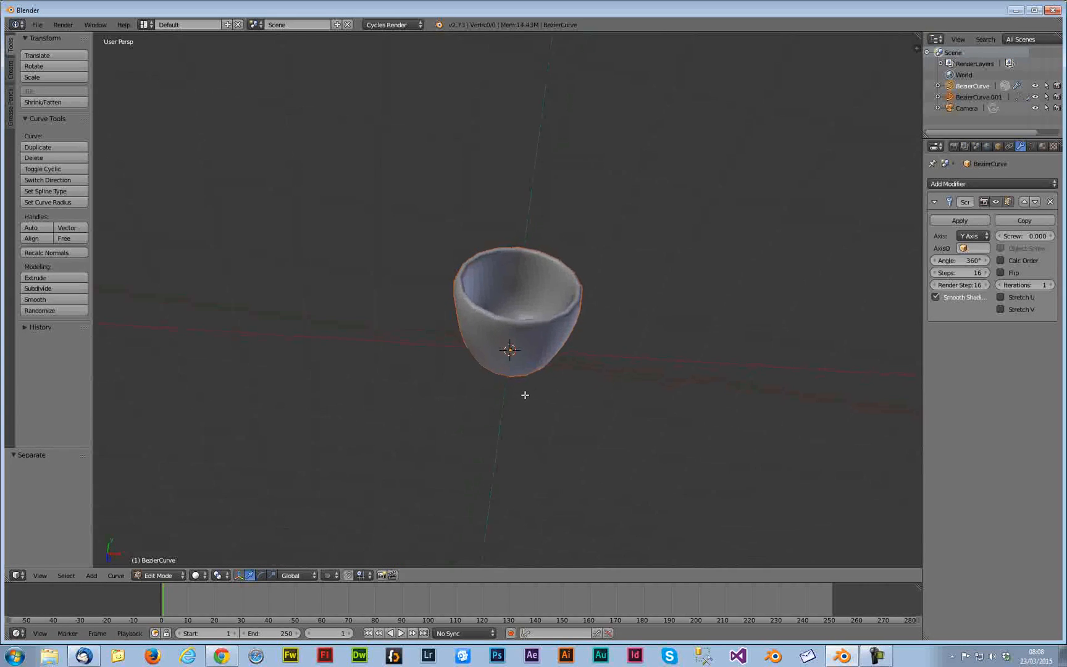
{"action": "key", "text": "Tab"}
{"action": "key", "text": "g"}
{"action": "key", "text": "Escape"}
{"action": "key", "text": "Tab"}
Box-select the curve's points and toggle the wireframe display on and off
{"action": "key", "text": "b"}
{"action": "left_click_drag", "start_coordinate": [637, 407], "coordinate": [367, 219]}
{"action": "key", "text": "z"}
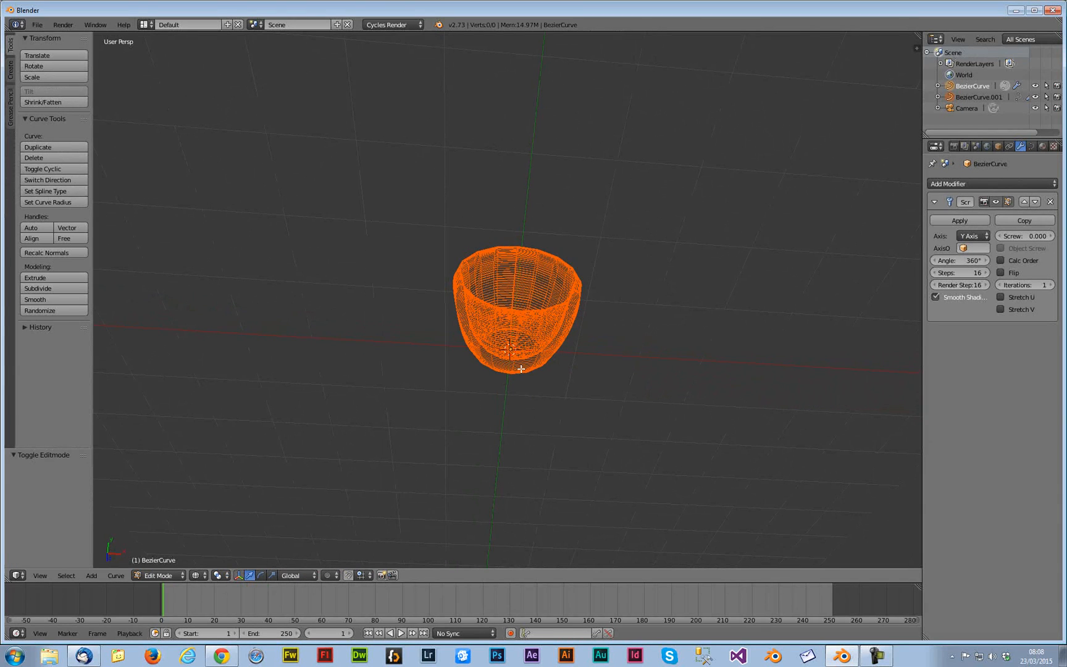
{"action": "key", "text": "z"}
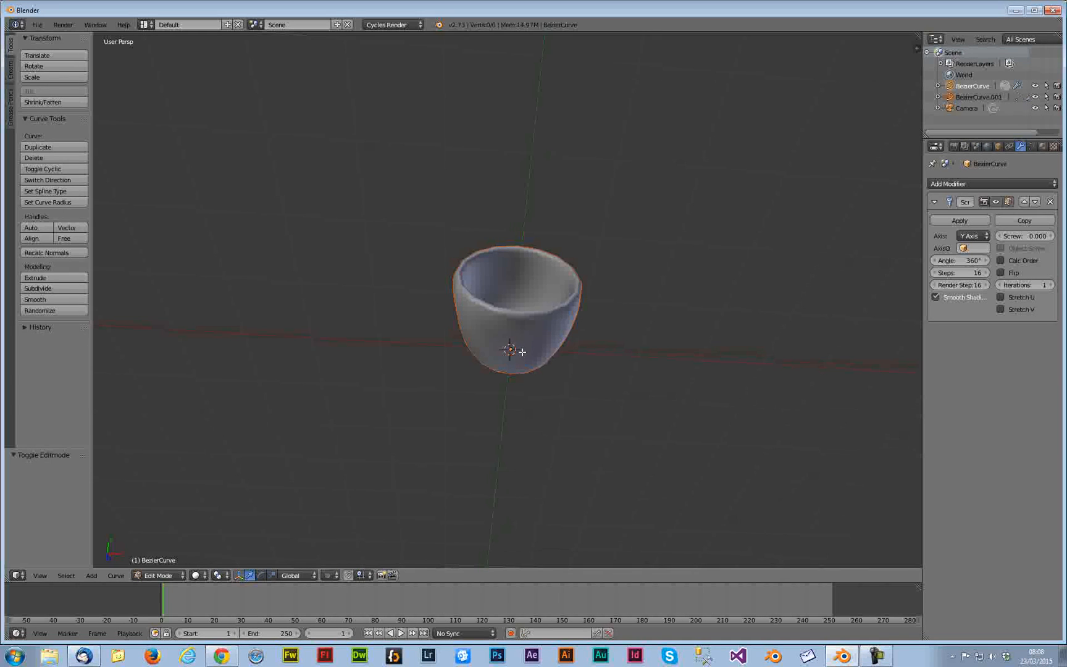
{"action": "key", "text": "Tab"}
{"action": "left_click_drag", "start_coordinate": [535, 351], "coordinate": [544, 352]}
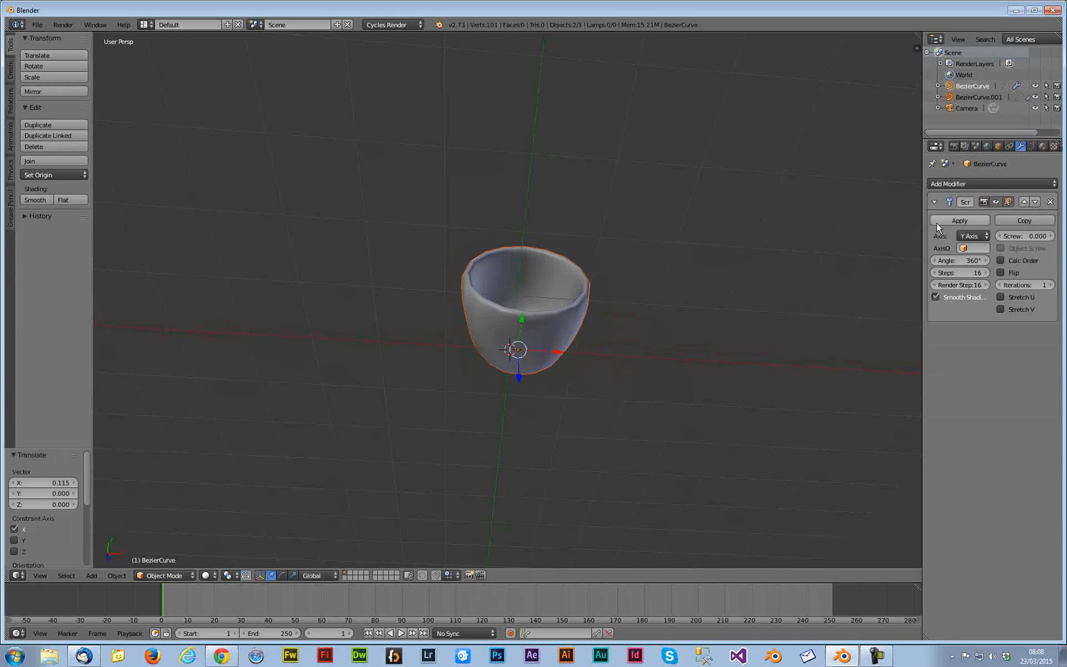
{"action": "key", "text": "ctrl+z"}
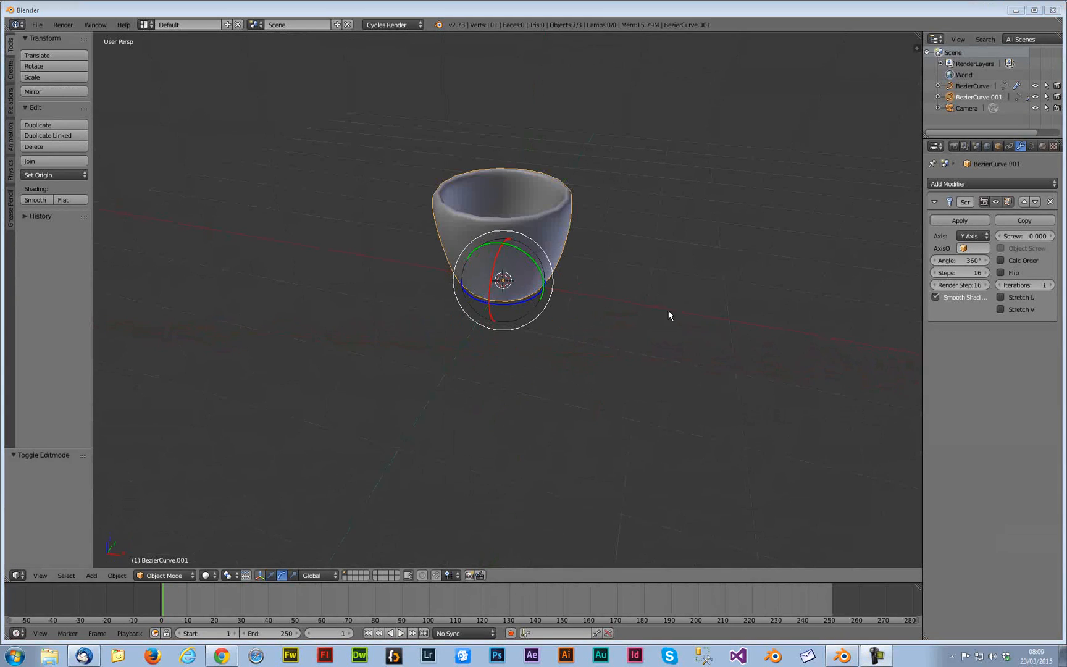
In Edit Mode of the separated curve, apply Smooth Curve Weight to the selected points and move them along X
{"action": "key", "text": "Tab"}
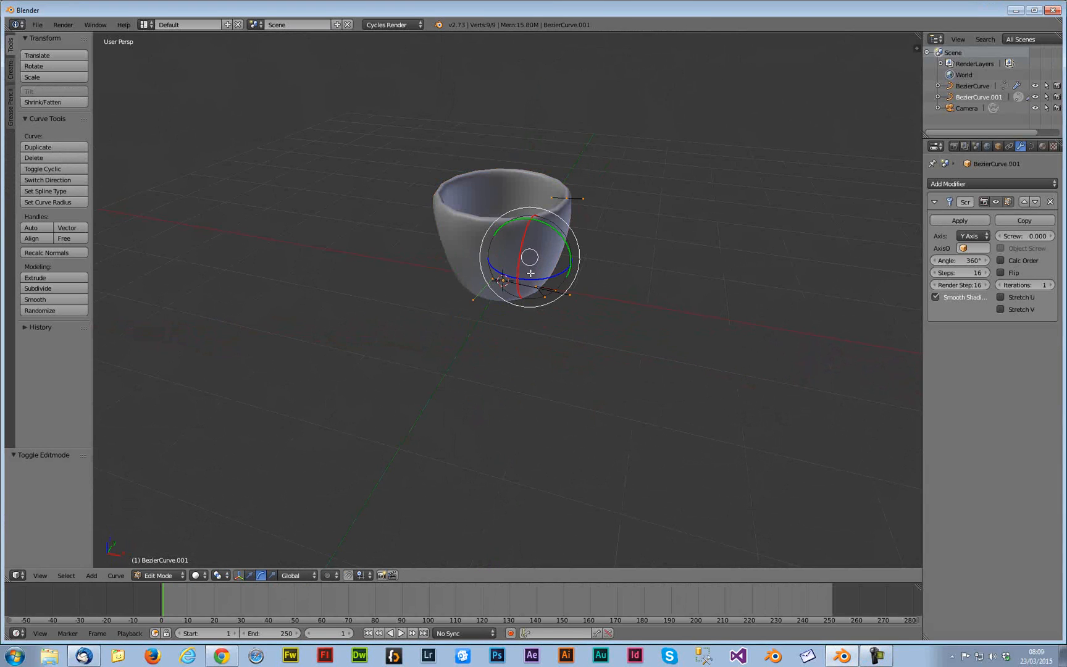
{"action": "key", "text": "w"}
{"action": "left_click", "coordinate": [539, 262]}
{"action": "key", "text": "g"}
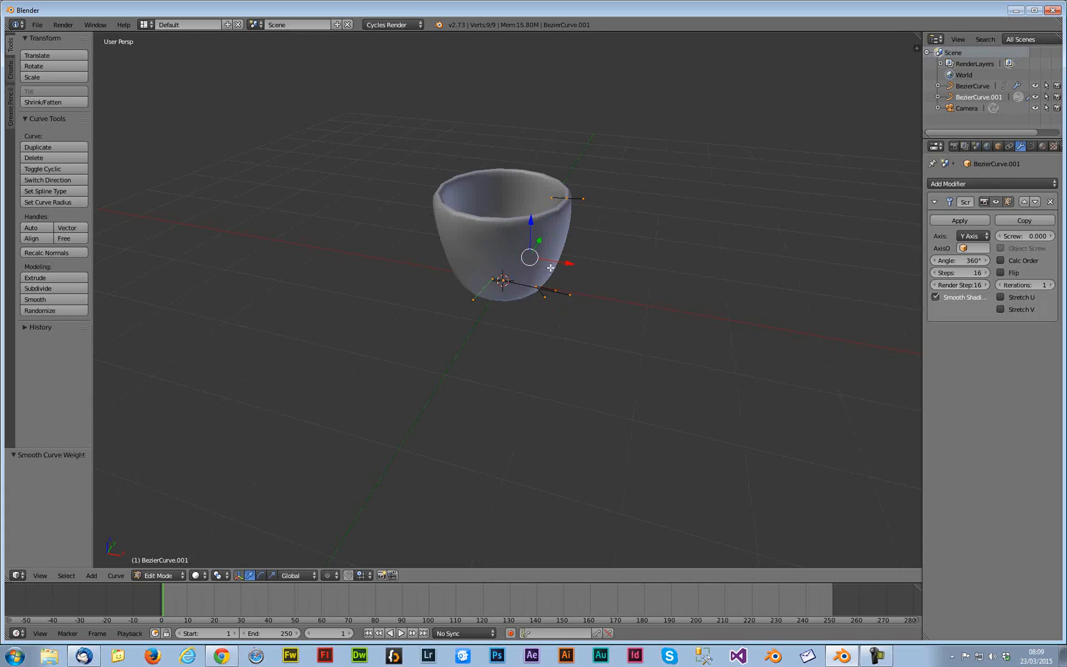
{"action": "key", "text": "x"}
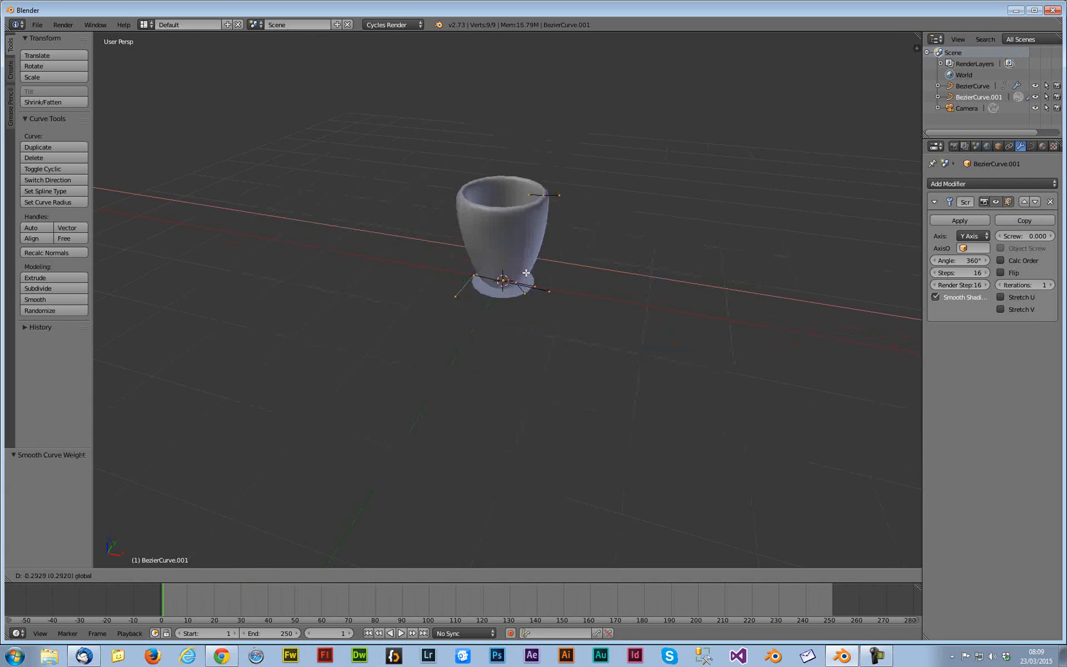
{"action": "left_click", "coordinate": [566, 280]}
Select profile points and move them along X to widen the cup's bowl
{"action": "middle_click_drag", "start_coordinate": [553, 313], "coordinate": [559, 342]}
{"action": "key", "text": "g"}
{"action": "key", "text": "x"}
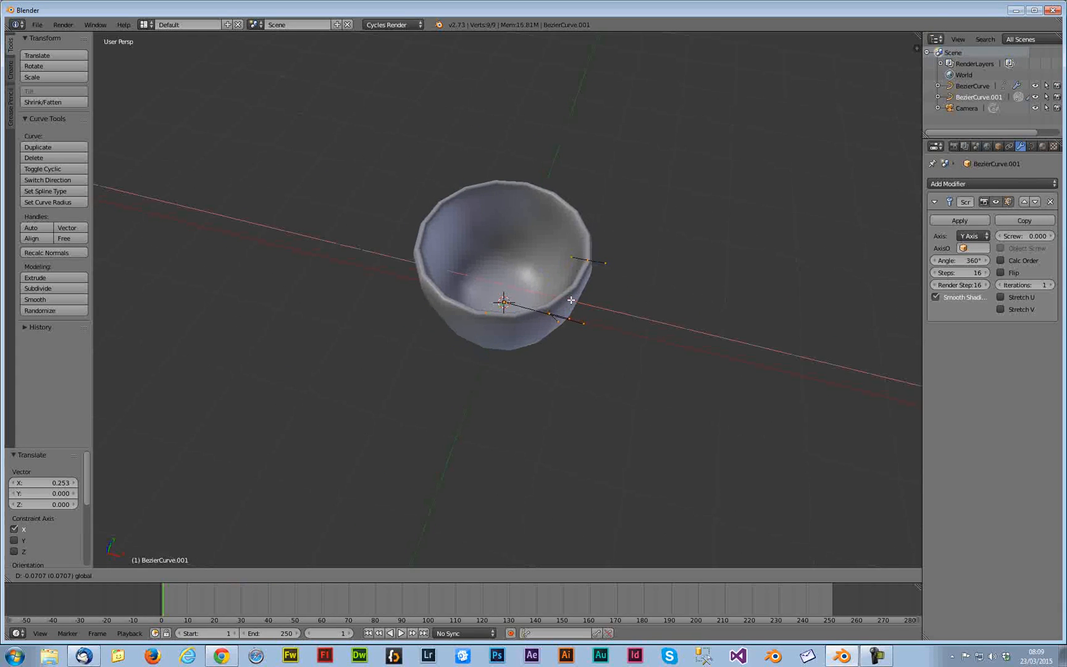
{"action": "left_click", "coordinate": [571, 332]}
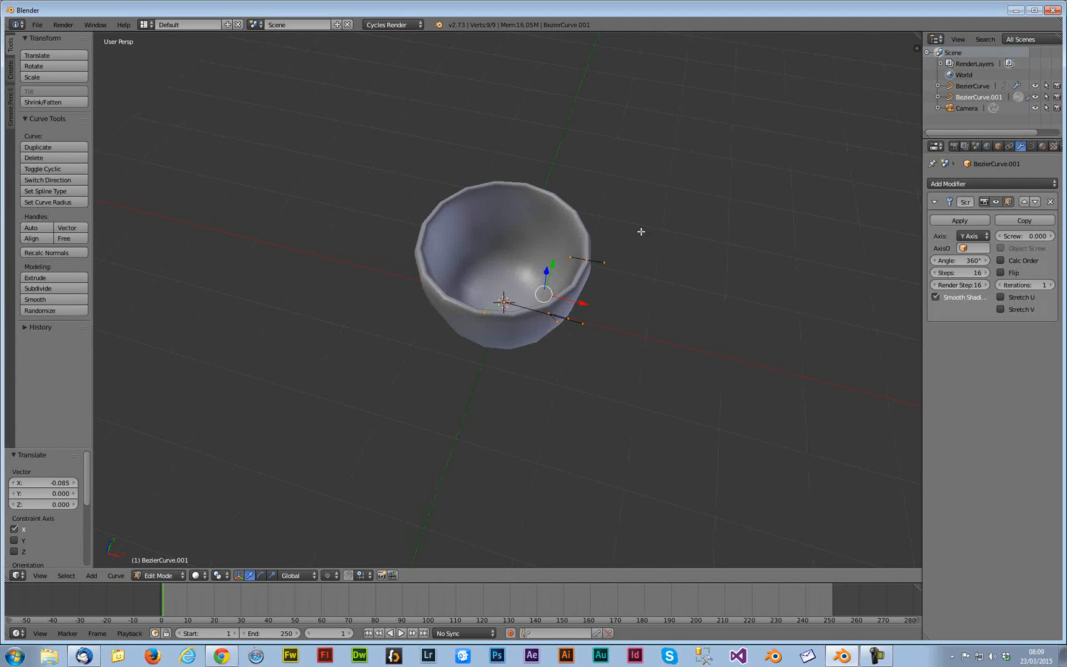
Set the Screw modifier's Steps to 60 for a smoother revolve
{"action": "scroll", "coordinate": [636, 253], "scroll_direction": "up", "scroll_amount": 3}
{"action": "mouse_move", "coordinate": [636, 253]}
{"action": "middle_mouse_down"}
{"action": "mouse_move", "coordinate": [631, 357]}
{"action": "mouse_move", "coordinate": [621, 260]}
{"action": "middle_mouse_up"}
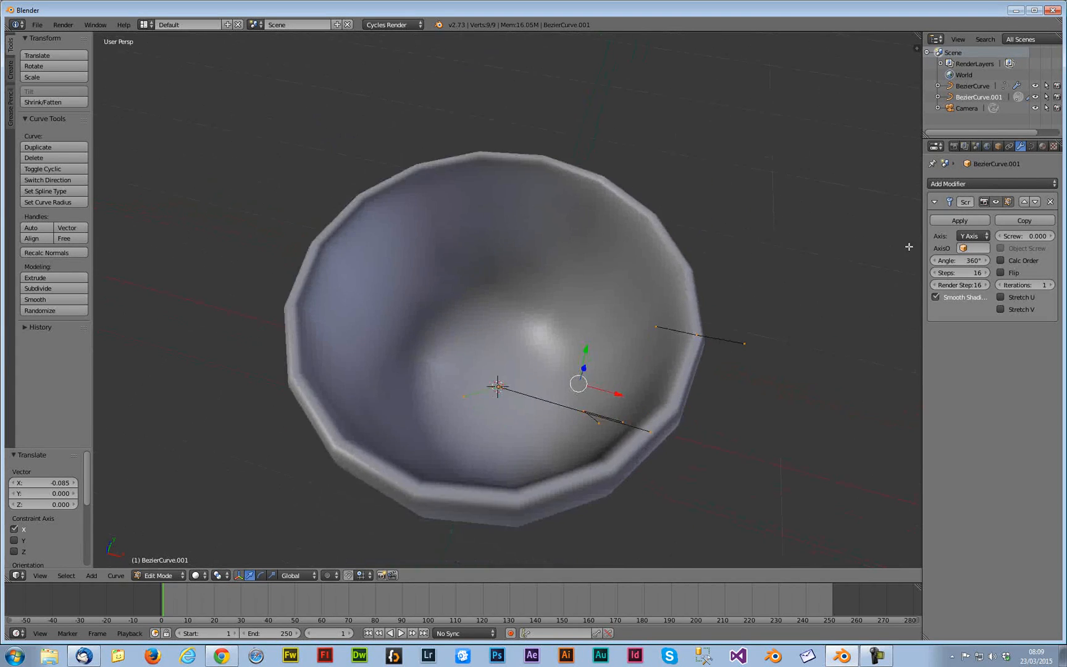
{"action": "left_click", "coordinate": [960, 273]}
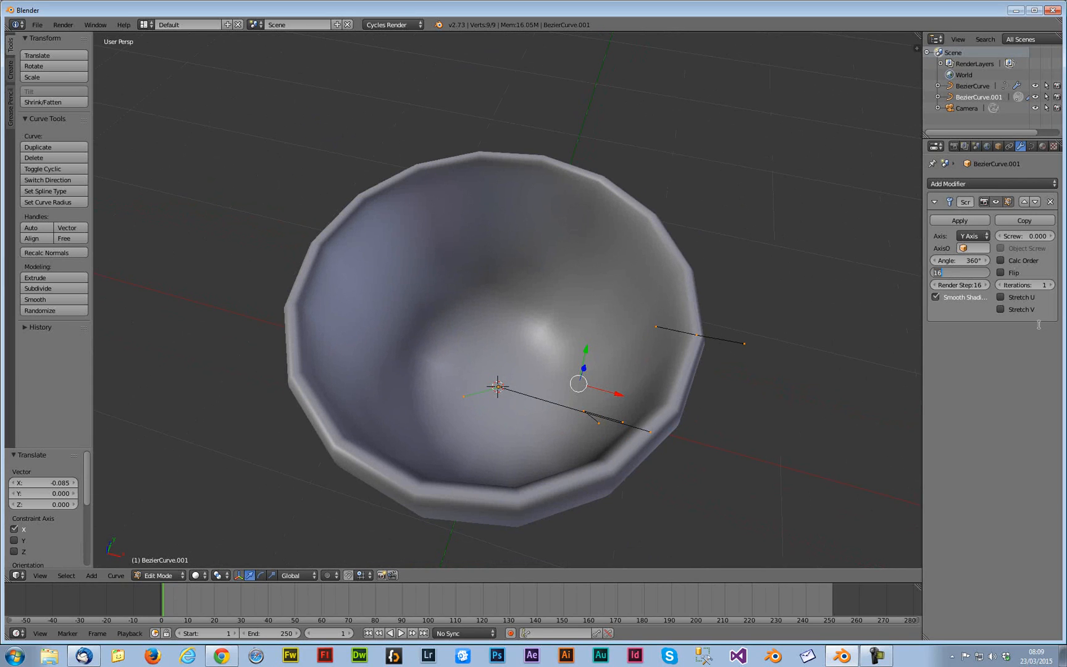
{"action": "type", "text": "60"}
{"action": "key", "text": "Return"}
{"action": "left_click", "coordinate": [972, 272]}
{"action": "type", "text": "2"}
{"action": "key", "text": "Return"}
{"action": "left_click", "coordinate": [971, 270]}
{"action": "type", "text": "3"}
{"action": "key", "text": "Return"}
{"action": "left_click", "coordinate": [972, 272]}
{"action": "type", "text": "5"}
{"action": "key", "text": "Return"}
{"action": "left_click", "coordinate": [982, 277]}
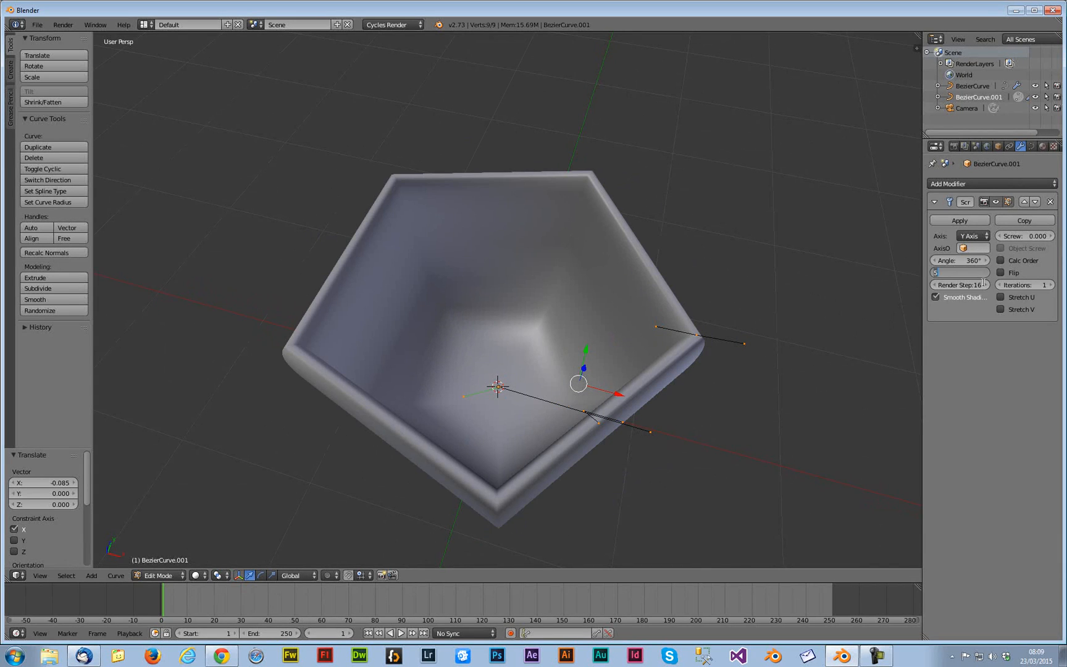
{"action": "type", "text": "60"}
{"action": "key", "text": "Return"}
Box-select a lower profile point and move it along X to round out the cup's base, then leave Edit Mode
{"action": "middle_click_drag", "start_coordinate": [766, 302], "coordinate": [610, 358]}
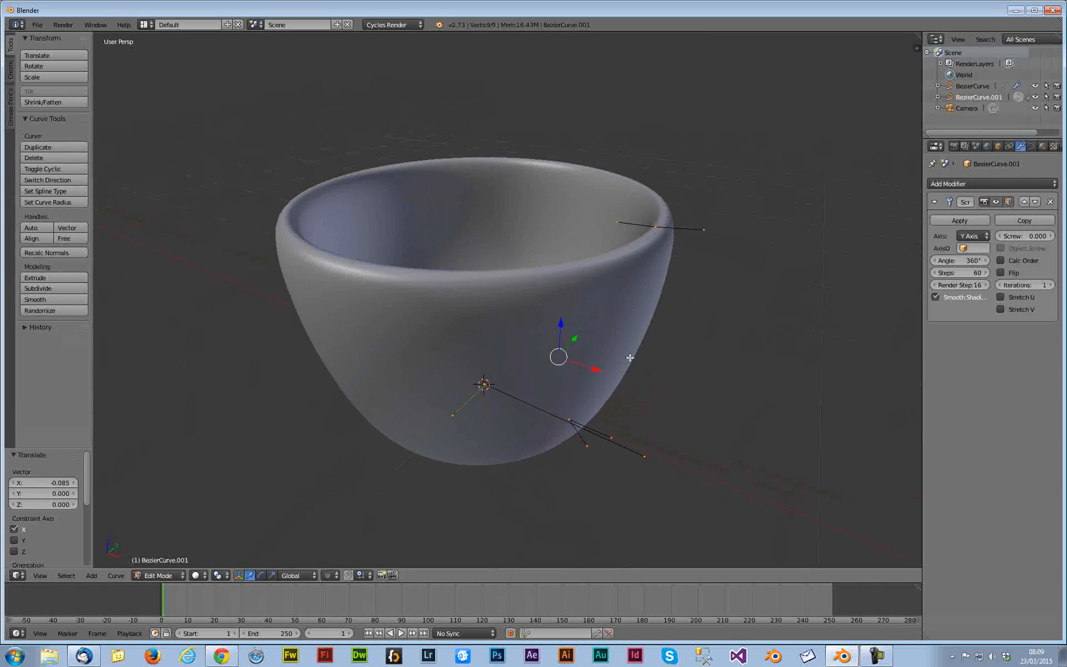
{"action": "middle_click_drag", "start_coordinate": [647, 390], "coordinate": [667, 384]}
{"action": "key", "text": "b"}
{"action": "left_click_drag", "start_coordinate": [668, 455], "coordinate": [581, 383]}
{"action": "right_click", "coordinate": [605, 405]}
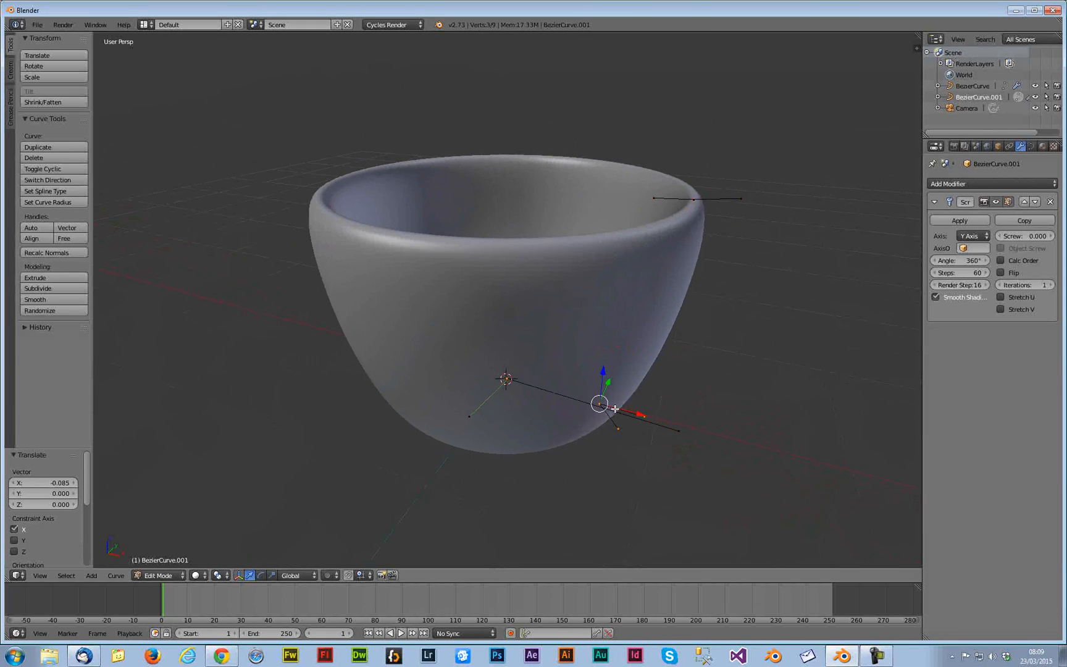
{"action": "key", "text": "g"}
{"action": "key", "text": "x"}
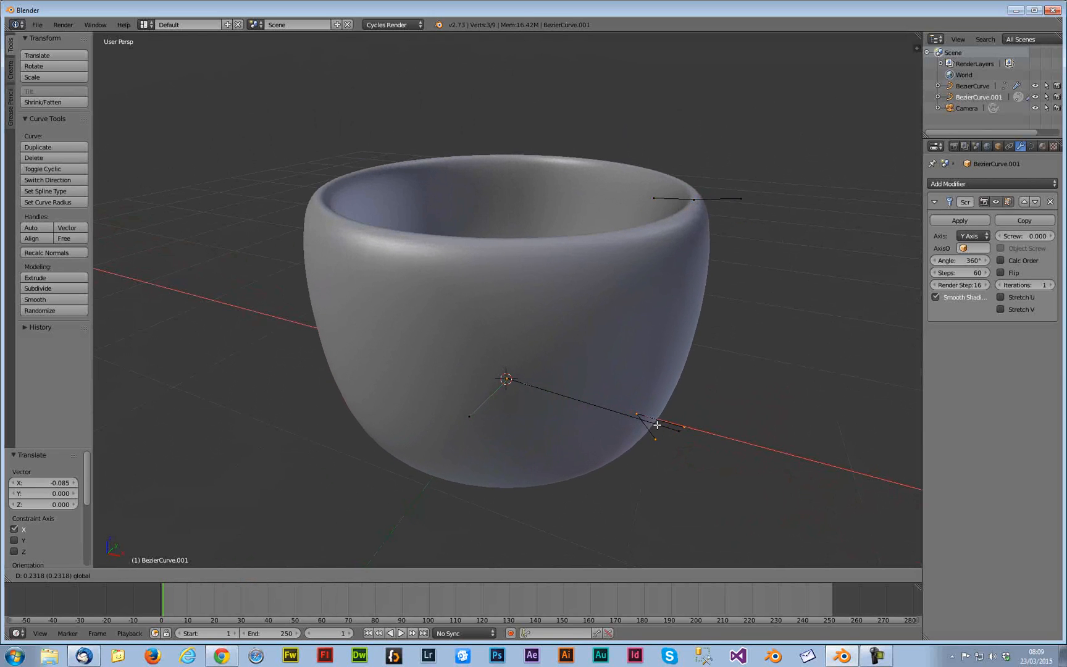
{"action": "left_click", "coordinate": [656, 425]}
{"action": "middle_click_drag", "start_coordinate": [626, 378], "coordinate": [718, 391]}
{"action": "scroll", "coordinate": [625, 390], "scroll_direction": "down", "scroll_amount": 3}
{"action": "key", "text": "Tab"}
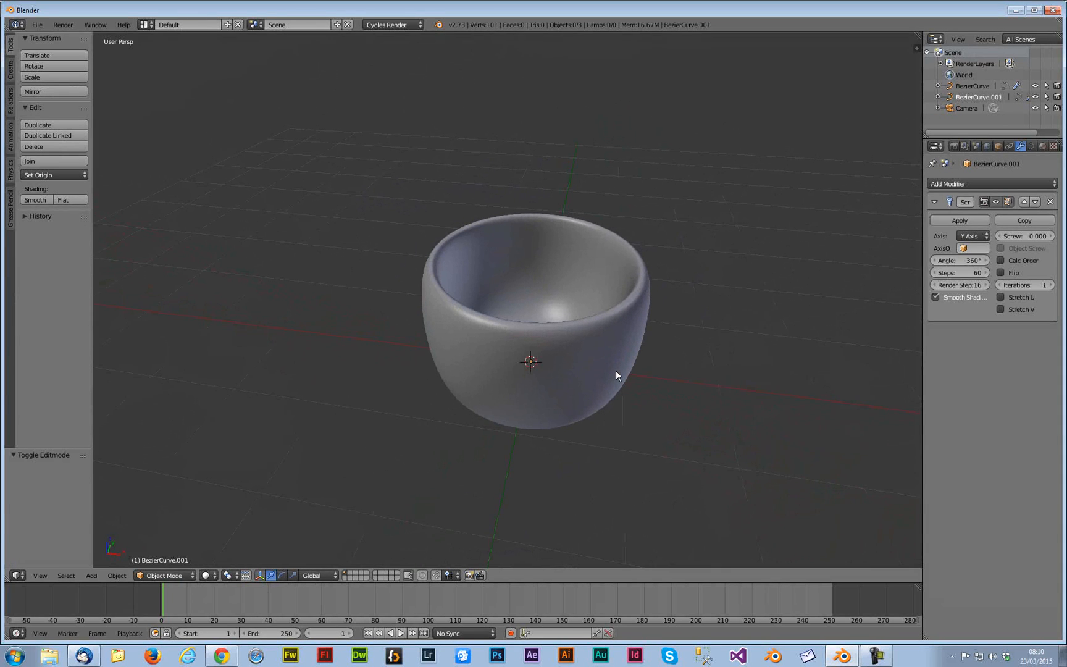
Add a torus and move it along X beside the cup, viewed from the top
{"action": "key", "text": "shift+a"}
{"action": "mouse_move", "coordinate": [626, 364]}
{"action": "left_click", "coordinate": [670, 440]}
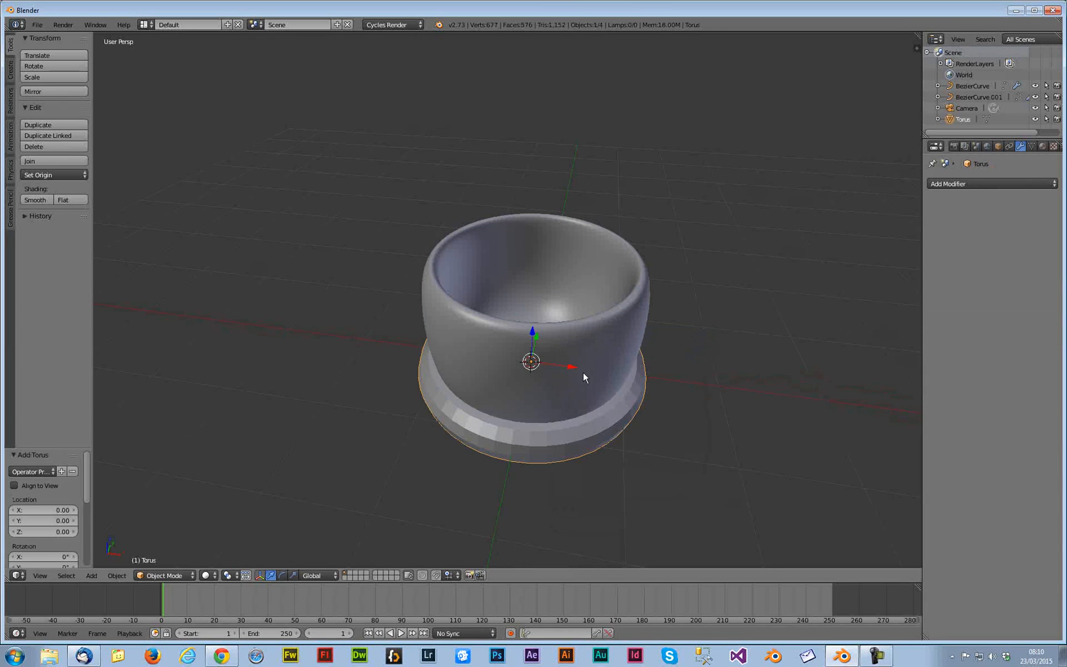
{"action": "left_click_drag", "start_coordinate": [570, 367], "coordinate": [781, 392]}
{"action": "key", "text": "KP_7"}
{"action": "middle_click_drag", "start_coordinate": [762, 411], "coordinate": [652, 364], "text": "shift"}
{"action": "left_click_drag", "start_coordinate": [668, 336], "coordinate": [698, 336]}
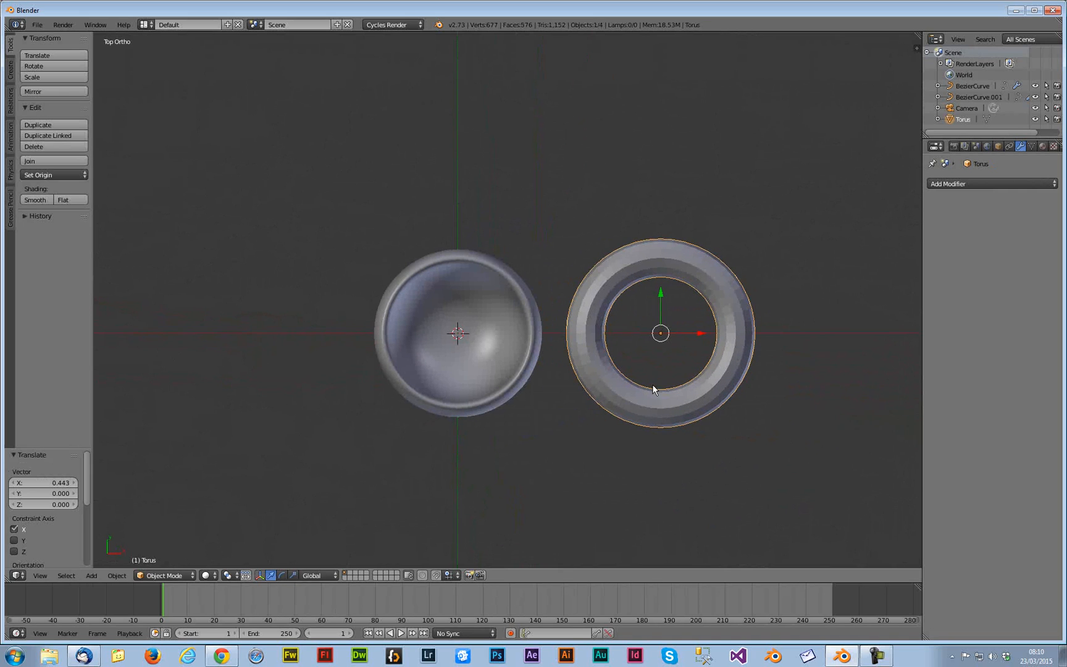
In Edit Mode, box-select half of the torus and delete those faces to leave a half ring
{"action": "key", "text": "Tab"}
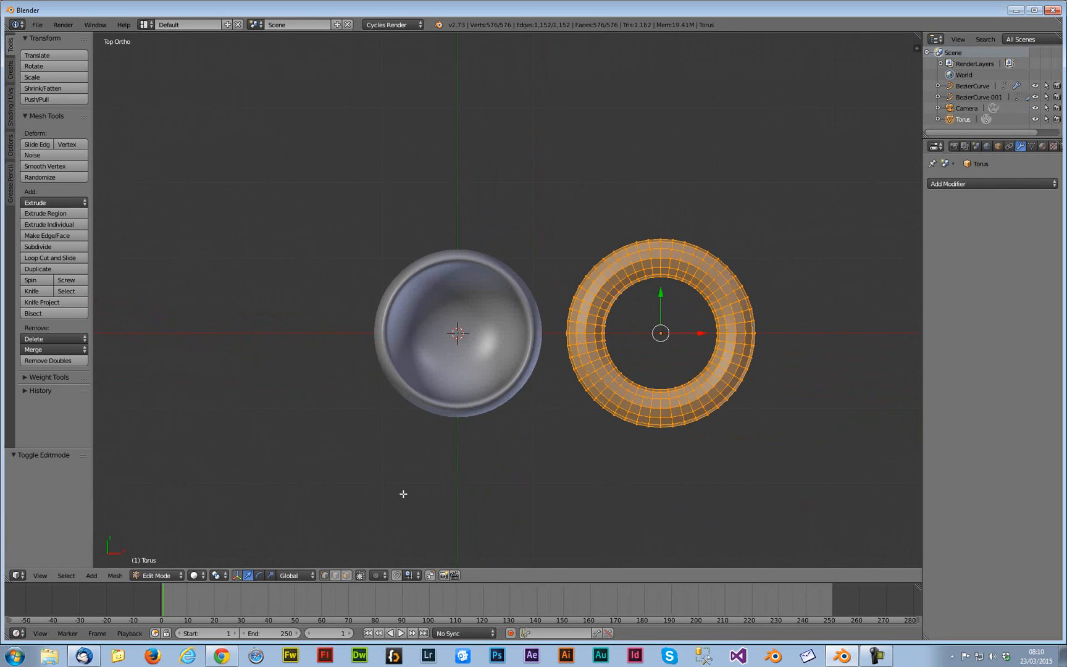
{"action": "left_click", "coordinate": [346, 574]}
{"action": "key", "text": "b"}
{"action": "left_click_drag", "start_coordinate": [530, 160], "coordinate": [659, 515]}
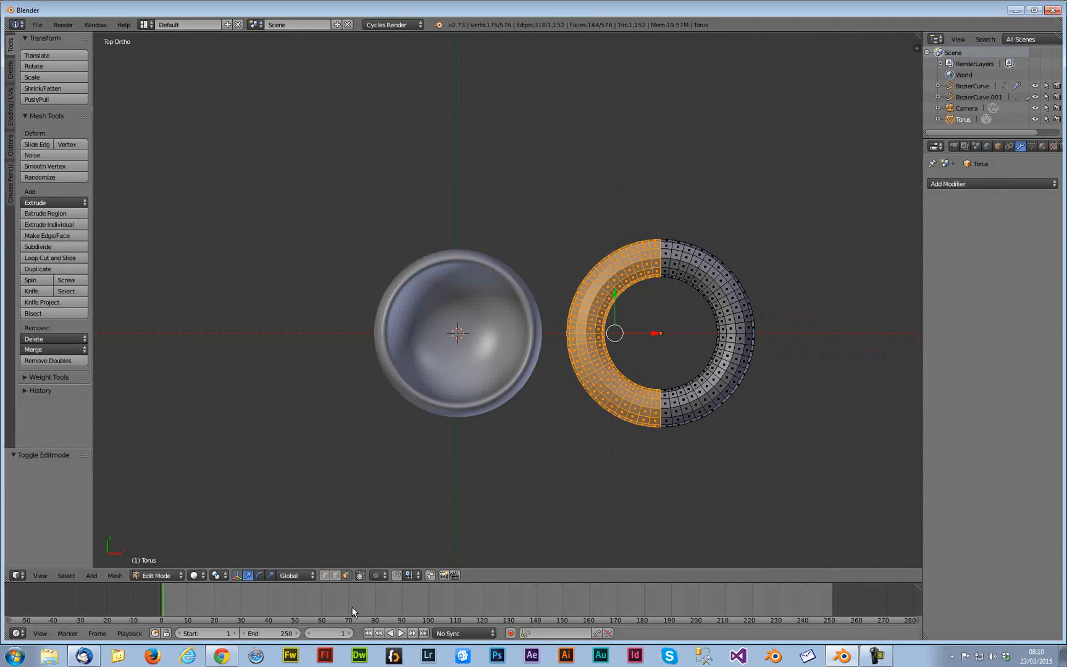
{"action": "key", "text": "b"}
{"action": "left_click_drag", "start_coordinate": [546, 199], "coordinate": [658, 452]}
{"action": "key", "text": "x"}
{"action": "left_click", "coordinate": [630, 452]}
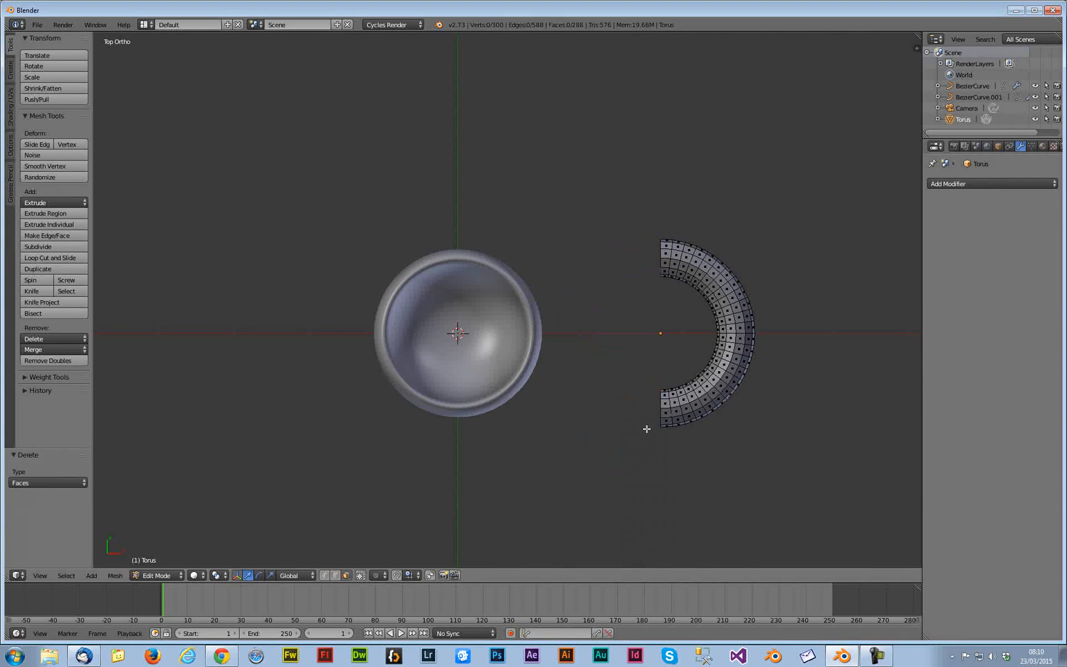
{"action": "key", "text": "Tab"}
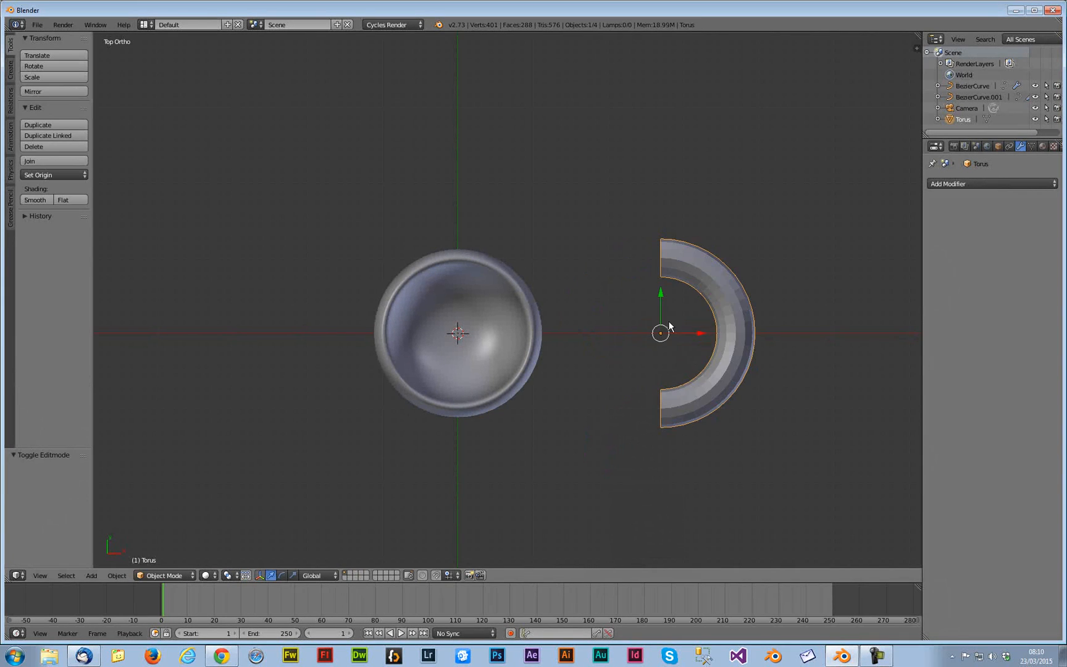
Rotate the half torus 90° about the X axis
{"action": "key", "text": "r"}
{"action": "key", "text": "e"}
{"action": "left_click_drag", "start_coordinate": [661, 311], "coordinate": [661, 327]}
{"action": "left_click", "coordinate": [55, 482]}
{"action": "type", "text": "90"}
{"action": "key", "text": "Return"}
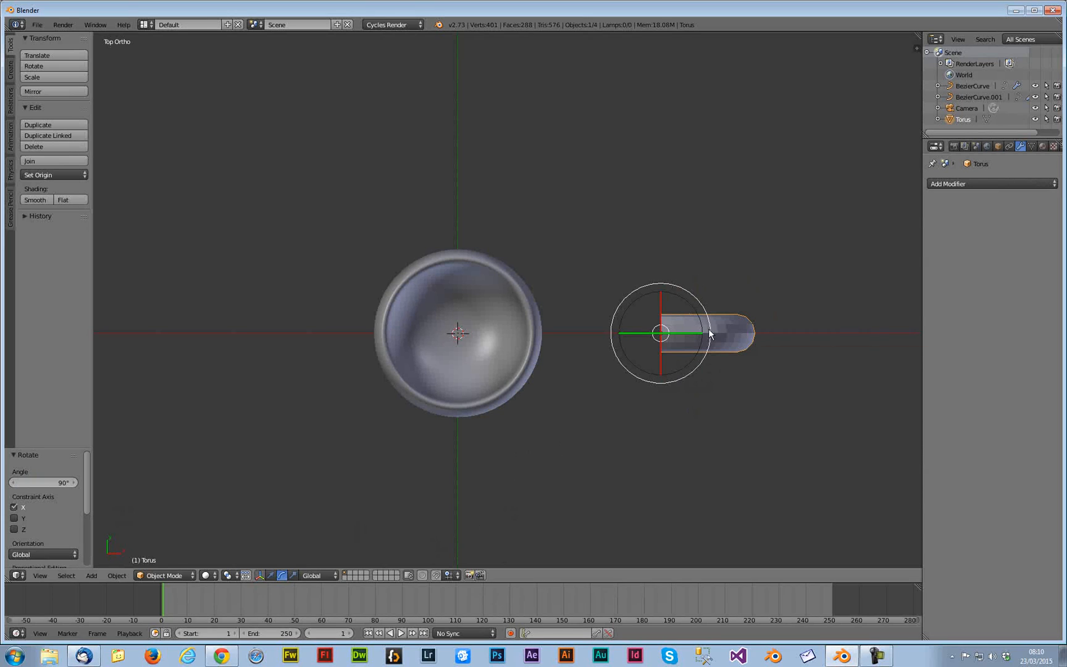
Move the half torus along X against the cup's side and switch to front view
{"action": "left_click", "coordinate": [691, 331]}
{"action": "key", "text": "w"}
{"action": "left_click_drag", "start_coordinate": [674, 333], "coordinate": [551, 331]}
{"action": "key", "text": "KP_1"}
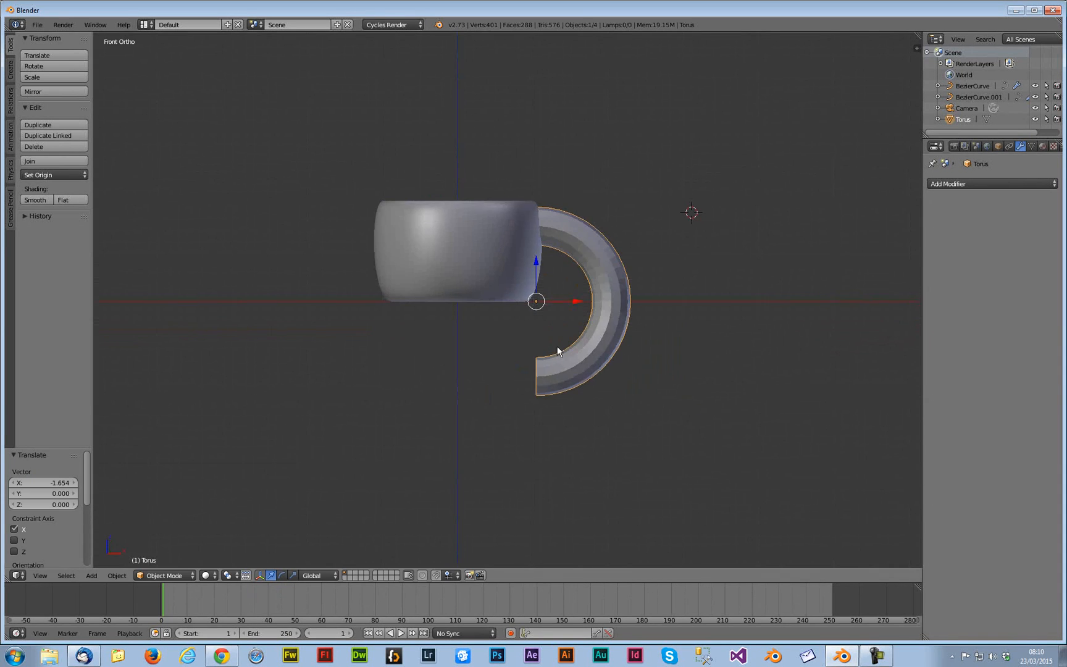
Rotate the handle slightly and scale it down to about 0.91
{"action": "key", "text": "e"}
{"action": "key", "text": "r"}
{"action": "left_click_drag", "start_coordinate": [542, 295], "coordinate": [570, 223]}
{"action": "key", "text": "r"}
{"action": "key", "text": "e"}
{"action": "key", "text": "s"}
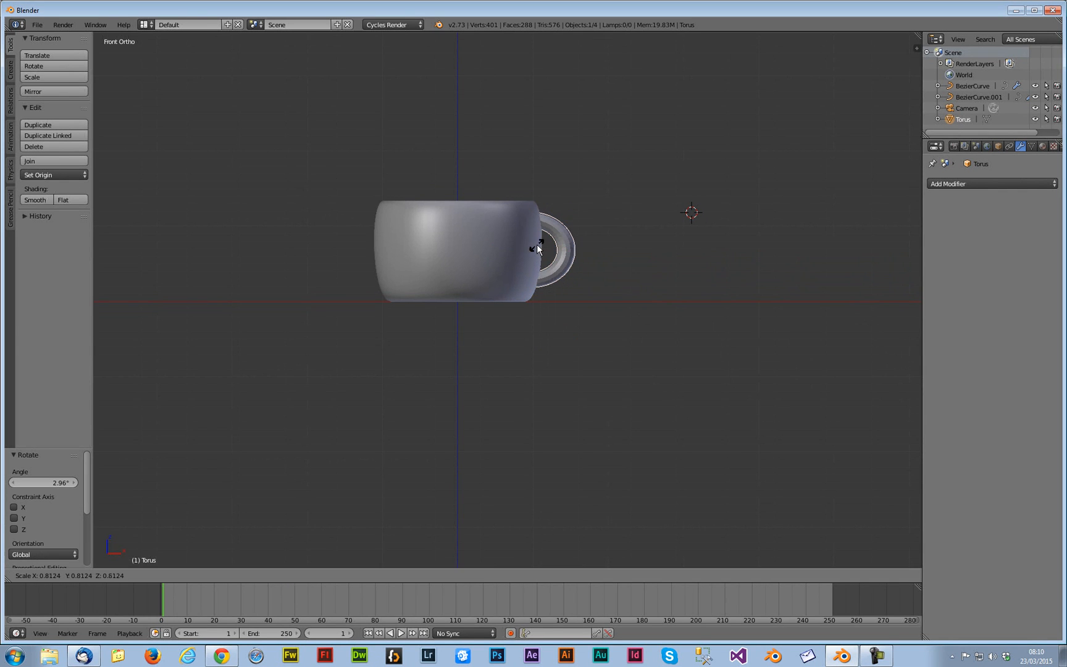
{"action": "left_click", "coordinate": [538, 245]}
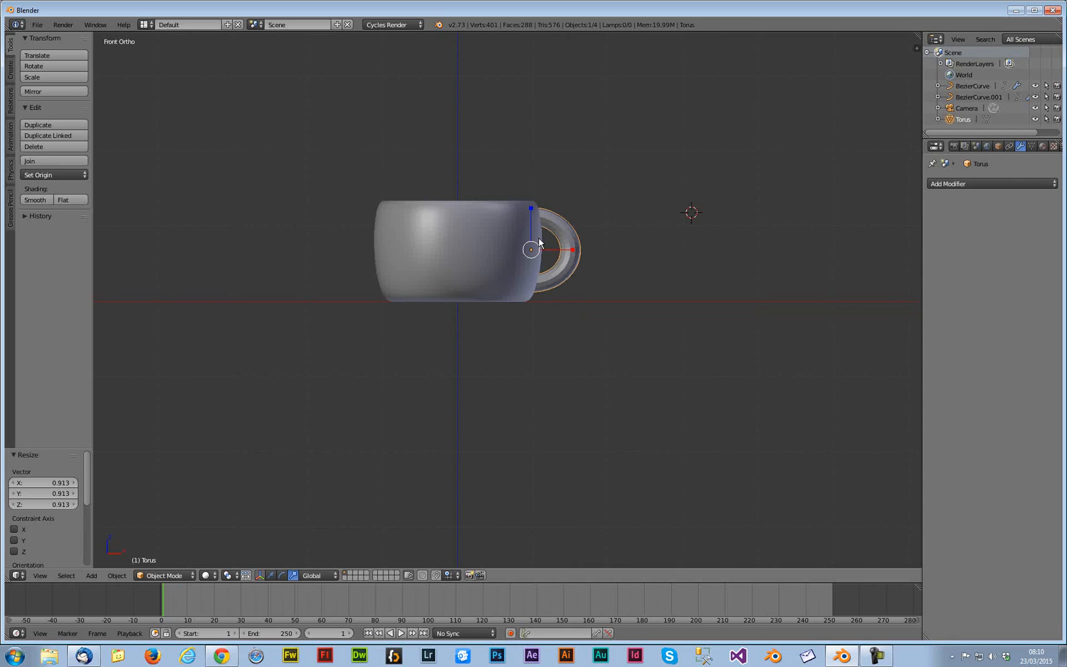
In the cup's Edit Mode, select the top profile point and raise it along Z to make the cup taller
{"action": "right_click", "coordinate": [481, 254]}
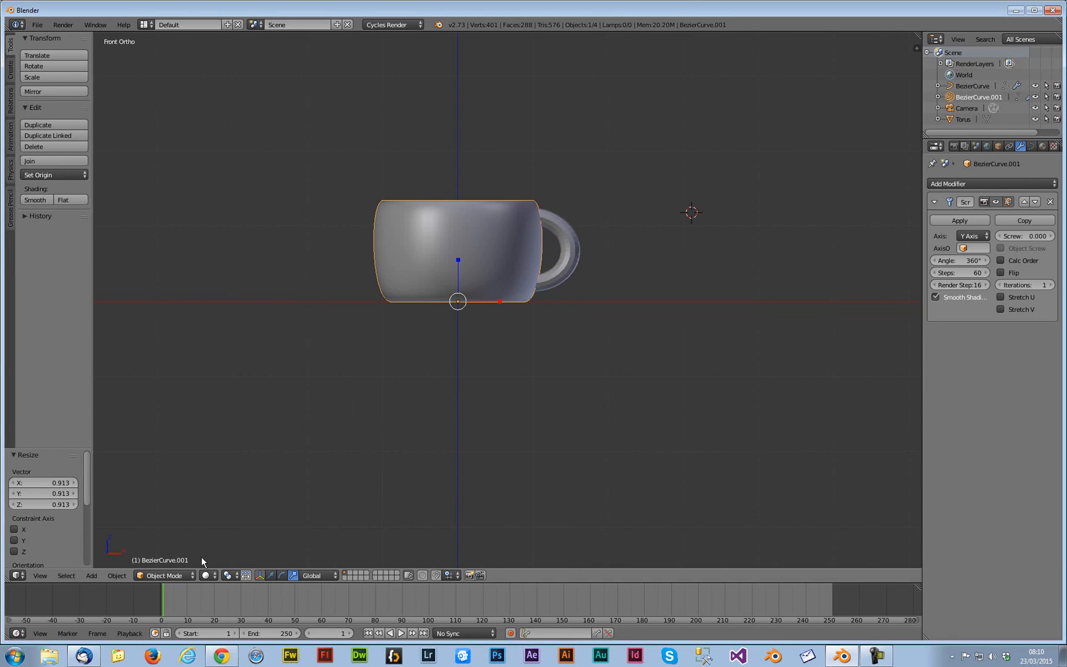
{"action": "key", "text": "Tab"}
{"action": "right_click", "coordinate": [533, 200]}
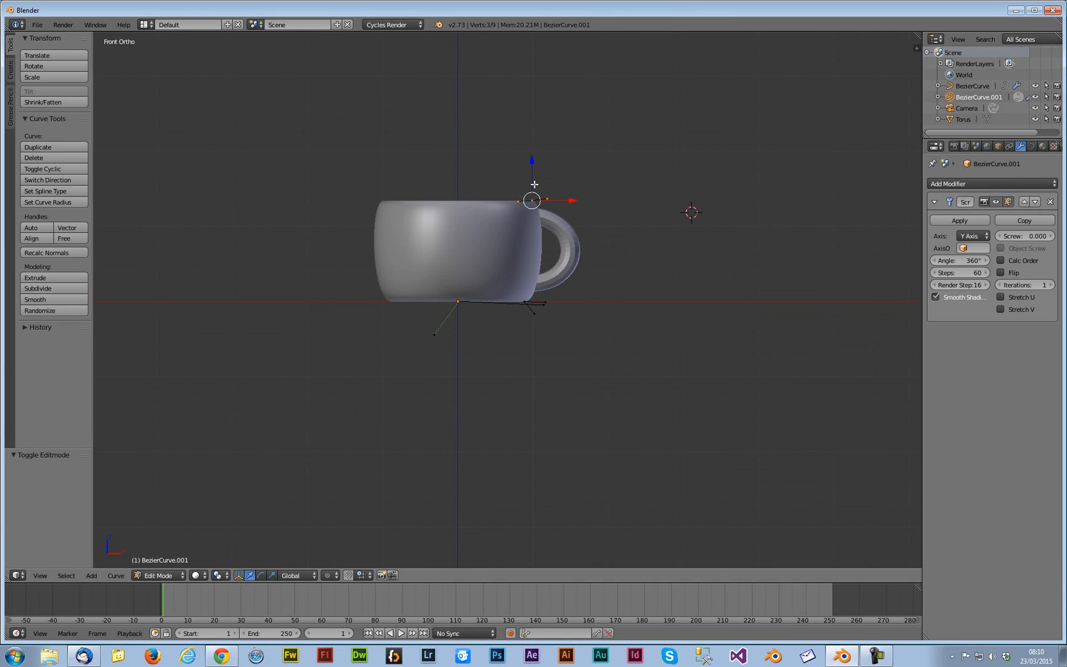
{"action": "key", "text": "g"}
{"action": "key", "text": "z"}
{"action": "left_click", "coordinate": [533, 176]}
{"action": "key", "text": "Tab"}
Nudge the handle into place against the cup and scale it along Y by about 1.66
{"action": "right_click", "coordinate": [568, 244]}
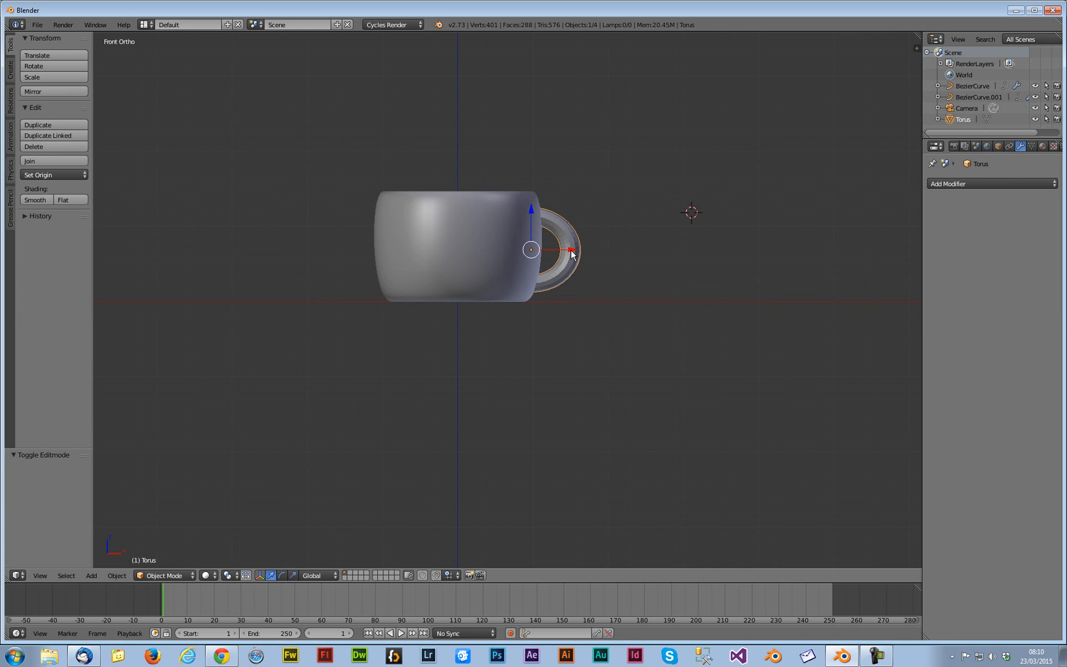
{"action": "left_click_drag", "start_coordinate": [531, 248], "coordinate": [542, 241]}
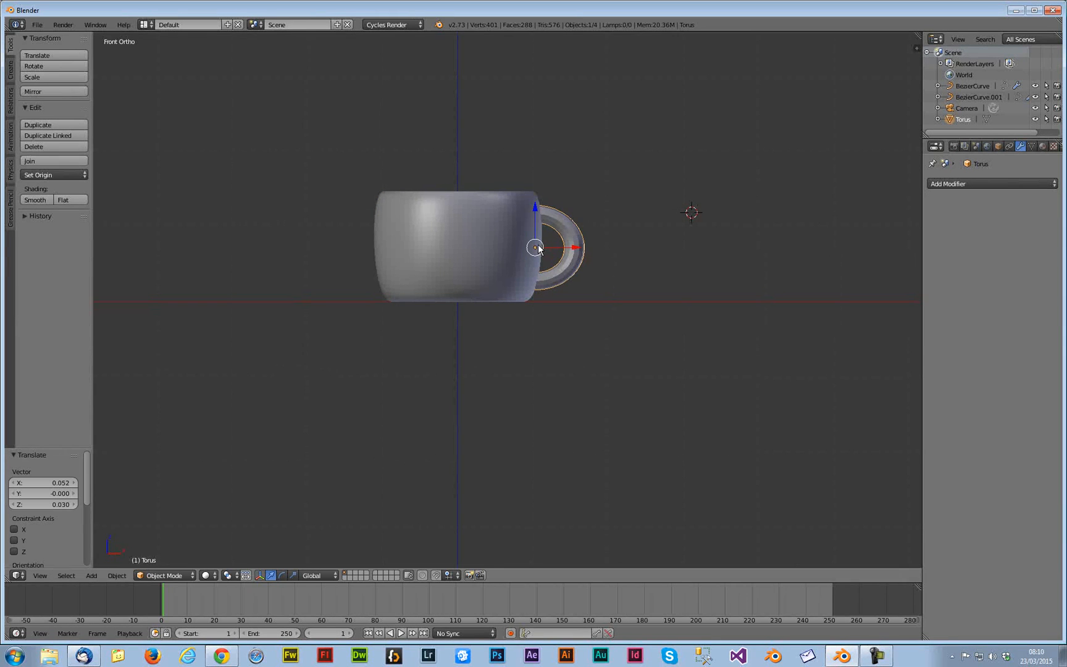
{"action": "key", "text": "KP_5"}
{"action": "middle_click_drag", "start_coordinate": [549, 268], "coordinate": [509, 337]}
{"action": "key", "text": "ctrl+alt+s"}
{"action": "left_click_drag", "start_coordinate": [532, 279], "coordinate": [556, 275]}
{"action": "middle_click_drag", "start_coordinate": [557, 275], "coordinate": [230, 157]}
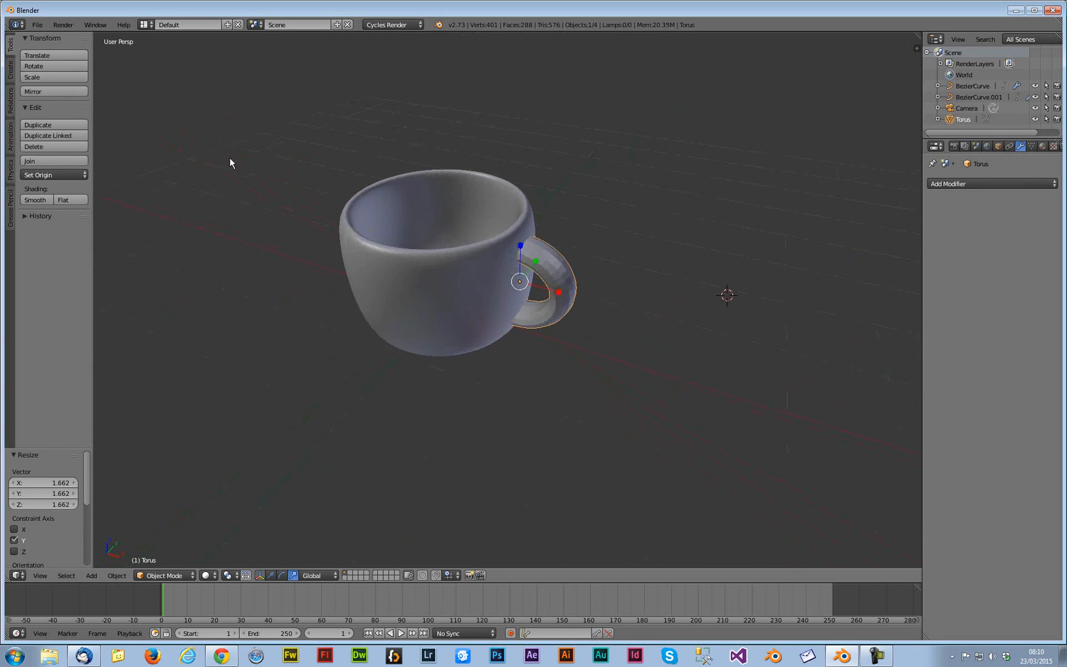
Apply smooth shading to the handle and deselect everything
{"action": "left_click", "coordinate": [47, 199]}
{"action": "middle_click_drag", "start_coordinate": [552, 352], "coordinate": [521, 336]}
{"action": "key", "text": "a"}
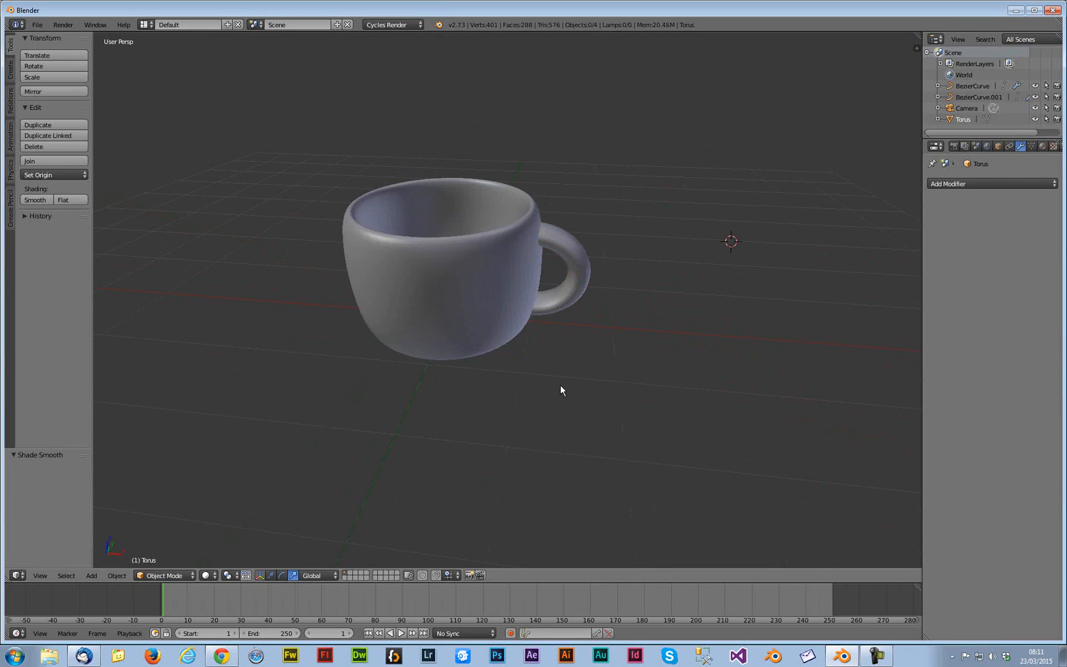
Save the file as cup in the Tests folder
{"action": "key", "text": "ctrl+s"}
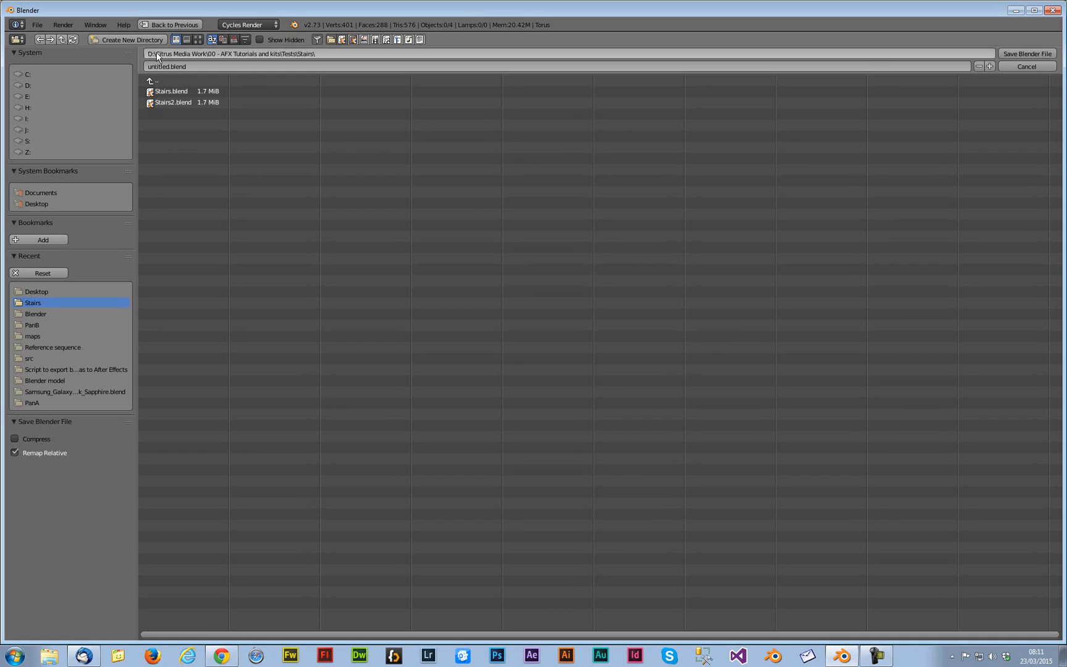
{"action": "left_click", "coordinate": [150, 80]}
{"action": "left_click", "coordinate": [207, 67]}
{"action": "type", "text": "cup"}
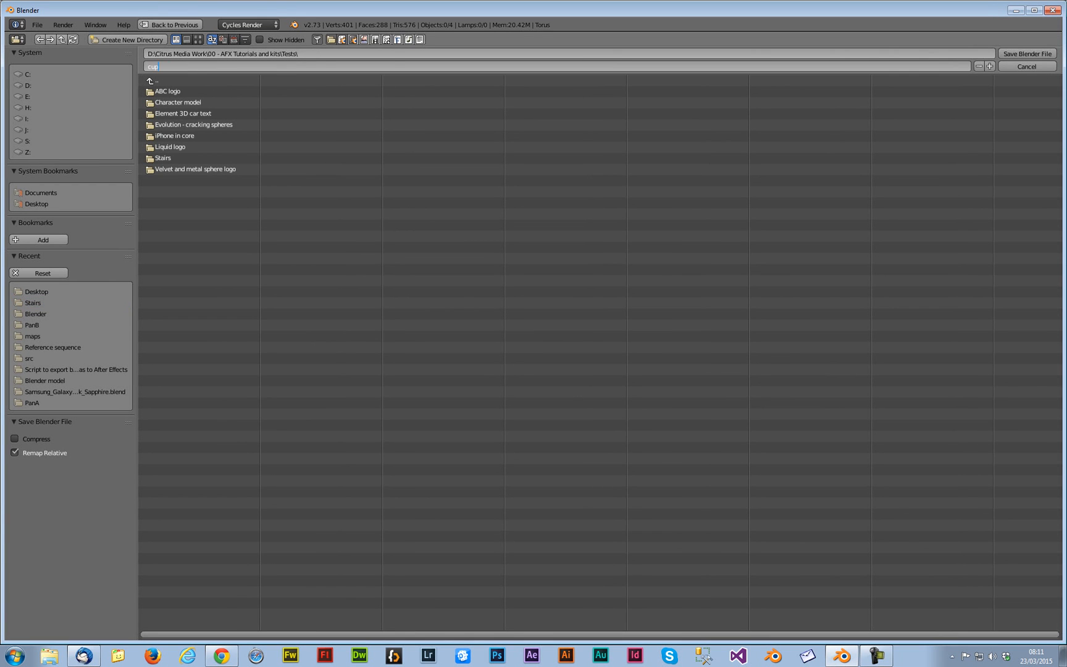
{"action": "left_click", "coordinate": [1024, 54]}
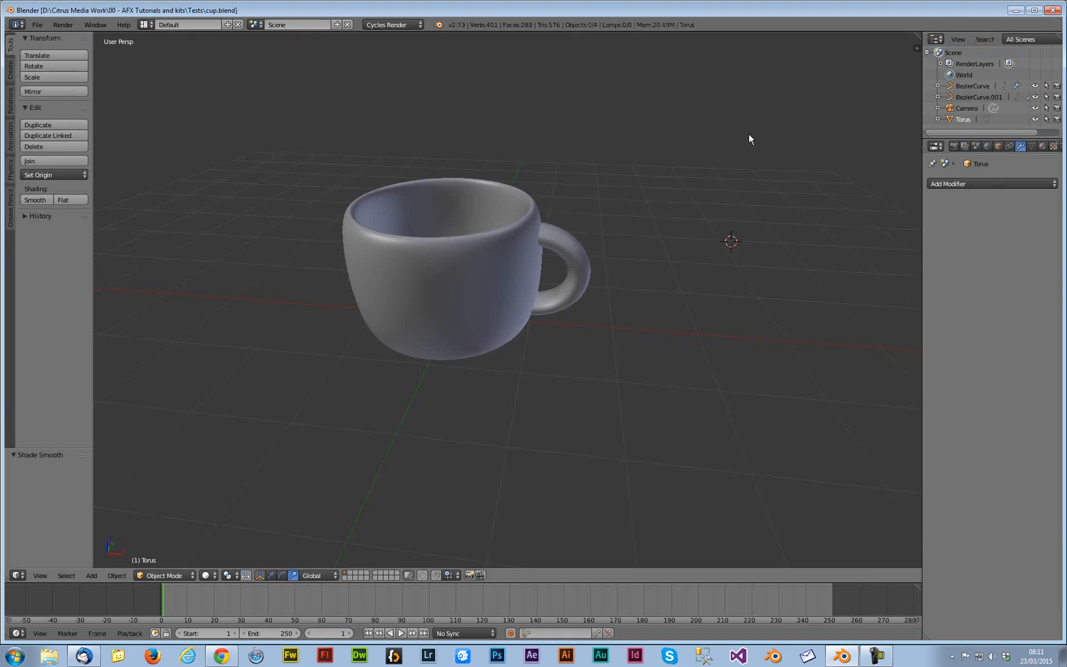
Add a plane mesh to the scene
{"action": "key", "text": "shift+a"}
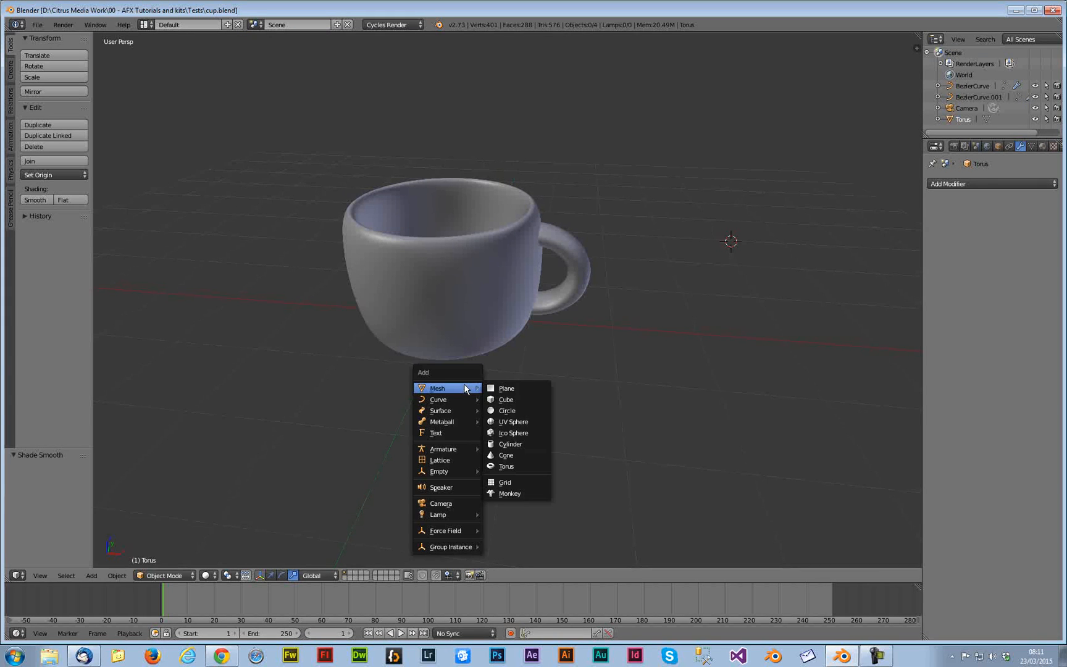
{"action": "left_click", "coordinate": [494, 384]}
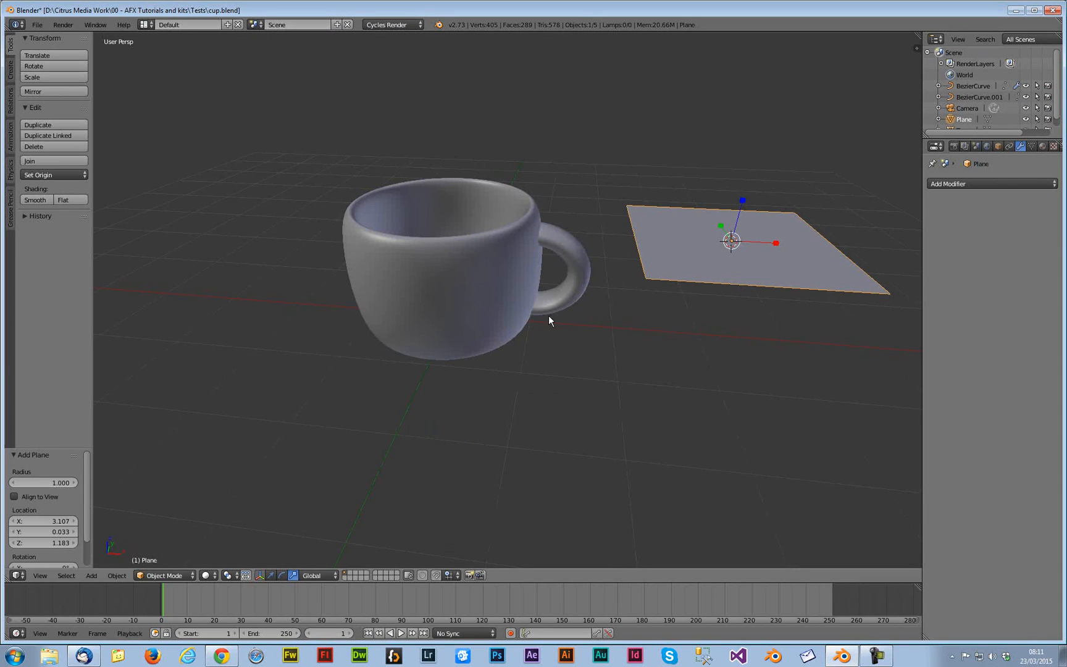
Move the plane under the cup, centring it on the cup and lowering it to the cup's base
{"action": "key", "text": "KP_7"}
{"action": "key", "text": "g"}
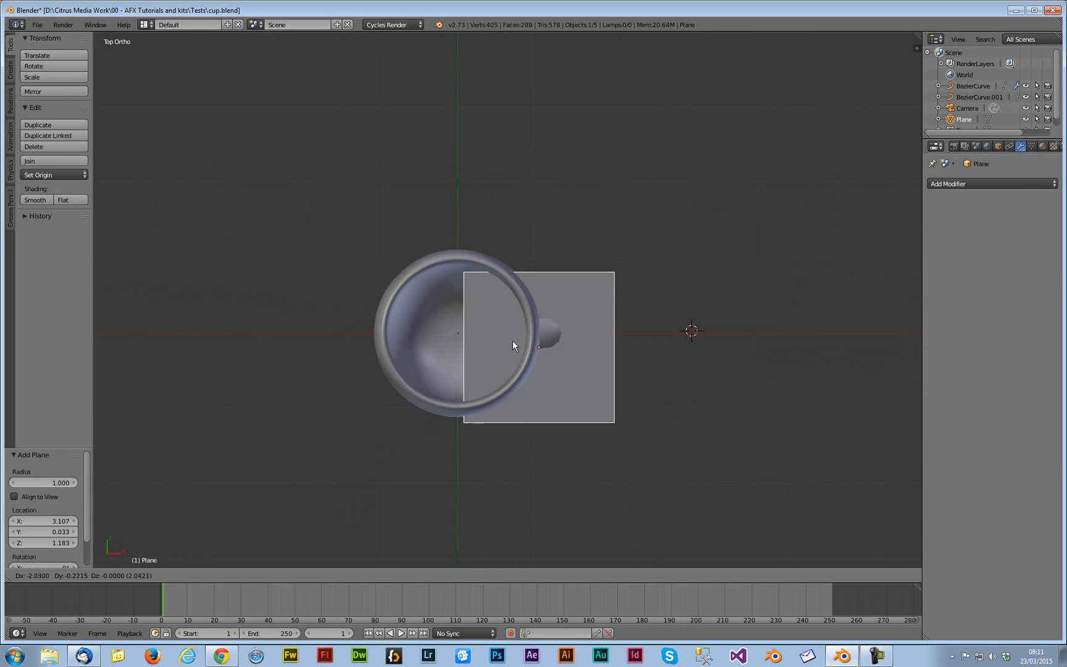
{"action": "left_click", "coordinate": [471, 326]}
{"action": "key", "text": "KP_1"}
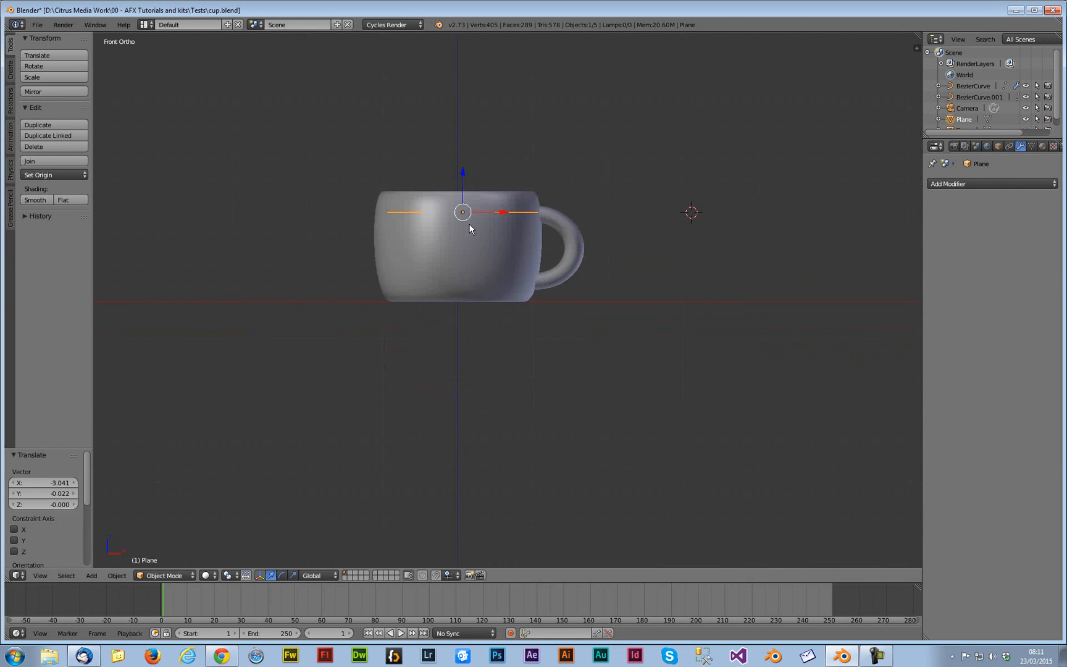
{"action": "left_click_drag", "start_coordinate": [462, 193], "coordinate": [462, 278]}
{"action": "key", "text": "KP_7"}
{"action": "key", "text": "KP_5"}
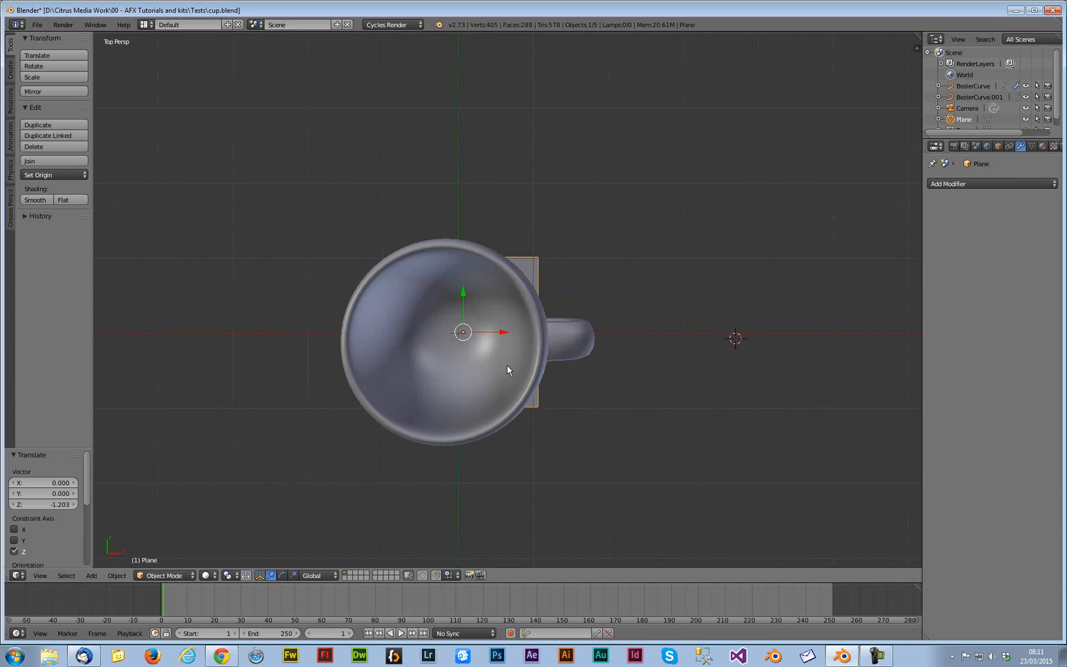
Scale the plane up by about 1.48 to form a floor under the cup
{"action": "middle_click_drag", "start_coordinate": [505, 374], "coordinate": [482, 307]}
{"action": "scroll", "coordinate": [482, 307], "scroll_direction": "down", "scroll_amount": 4}
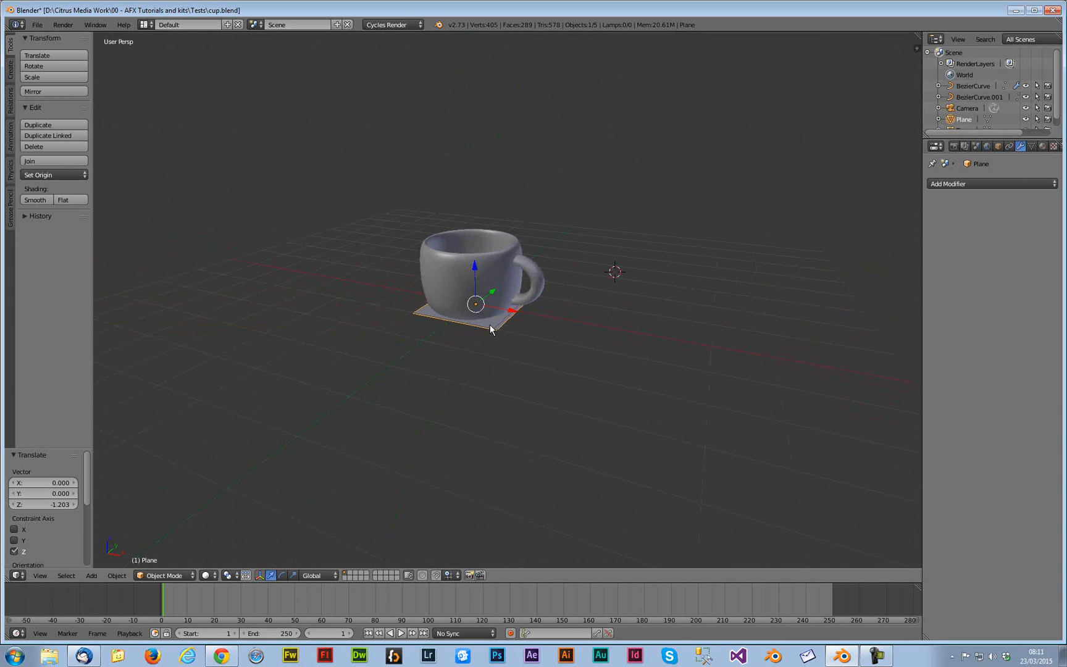
{"action": "key", "text": "s"}
{"action": "left_click", "coordinate": [517, 303]}
{"action": "key", "text": "s"}
{"action": "key", "text": "x"}
{"action": "left_click", "coordinate": [530, 316]}
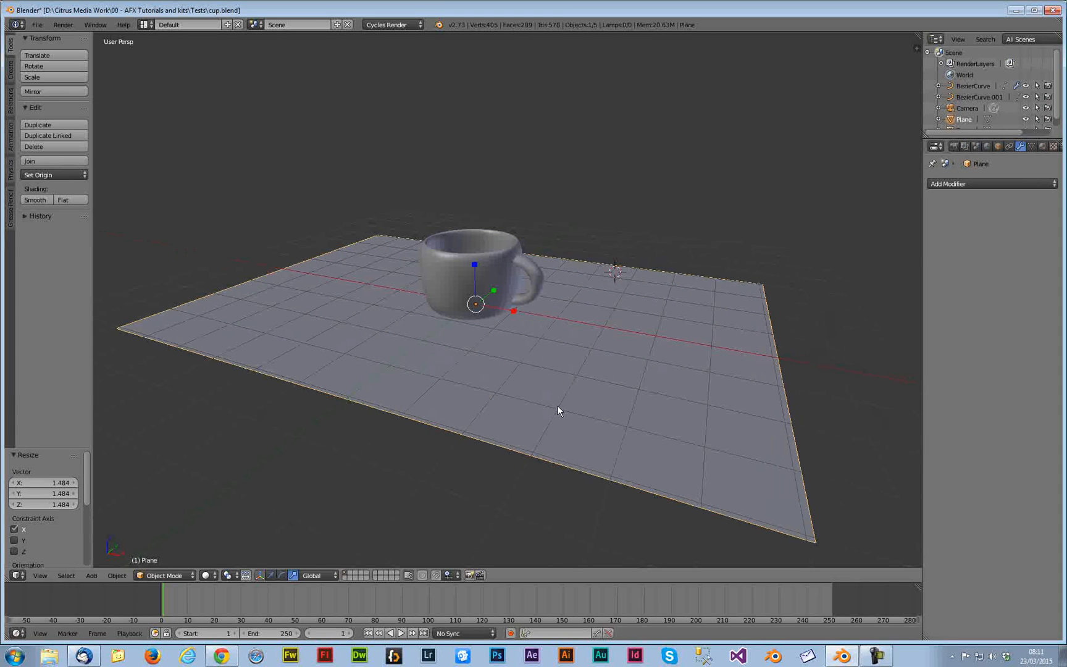
Frame the cup in the camera by locking the camera to the view and navigating, then save the file
{"action": "key", "text": "a"}
{"action": "middle_click_drag", "start_coordinate": [569, 360], "coordinate": [539, 382]}
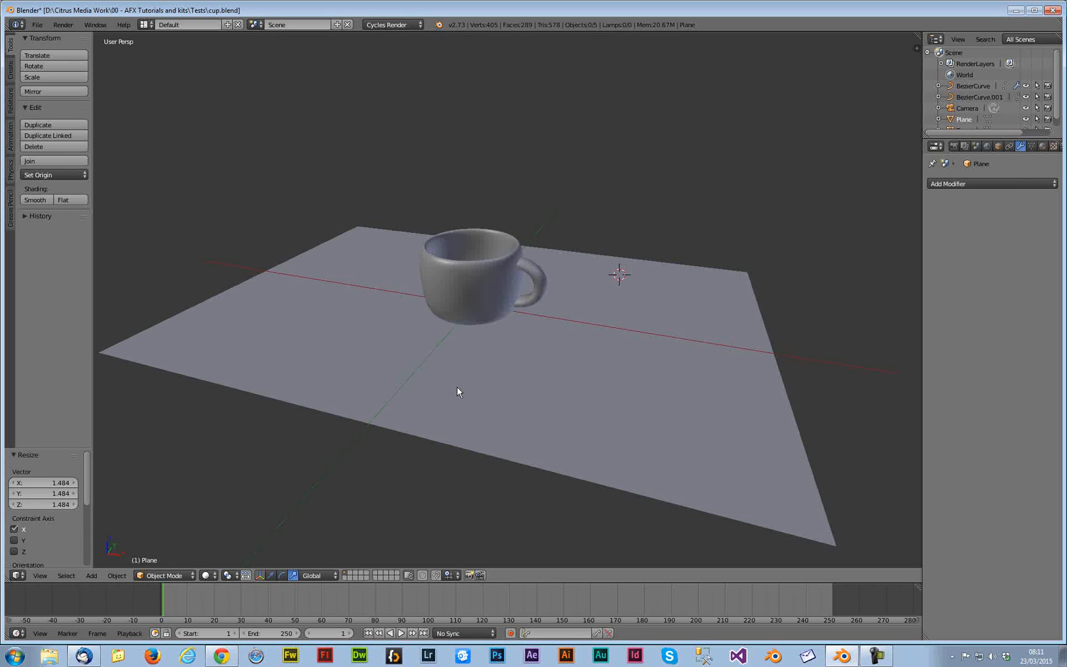
{"action": "key", "text": "KP_0"}
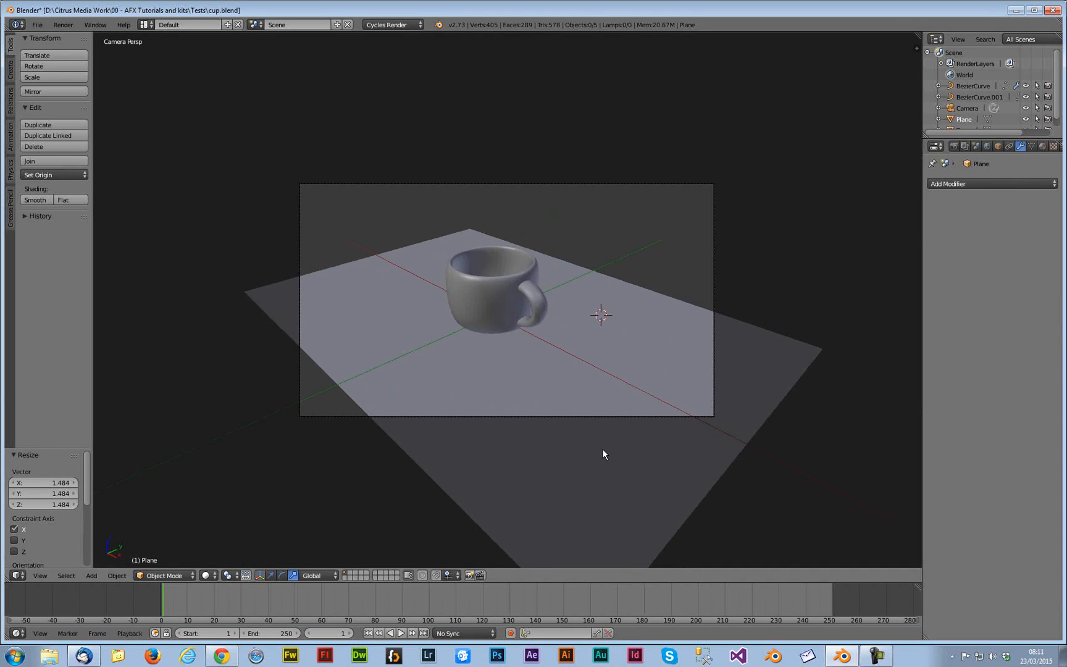
{"action": "key", "text": "n"}
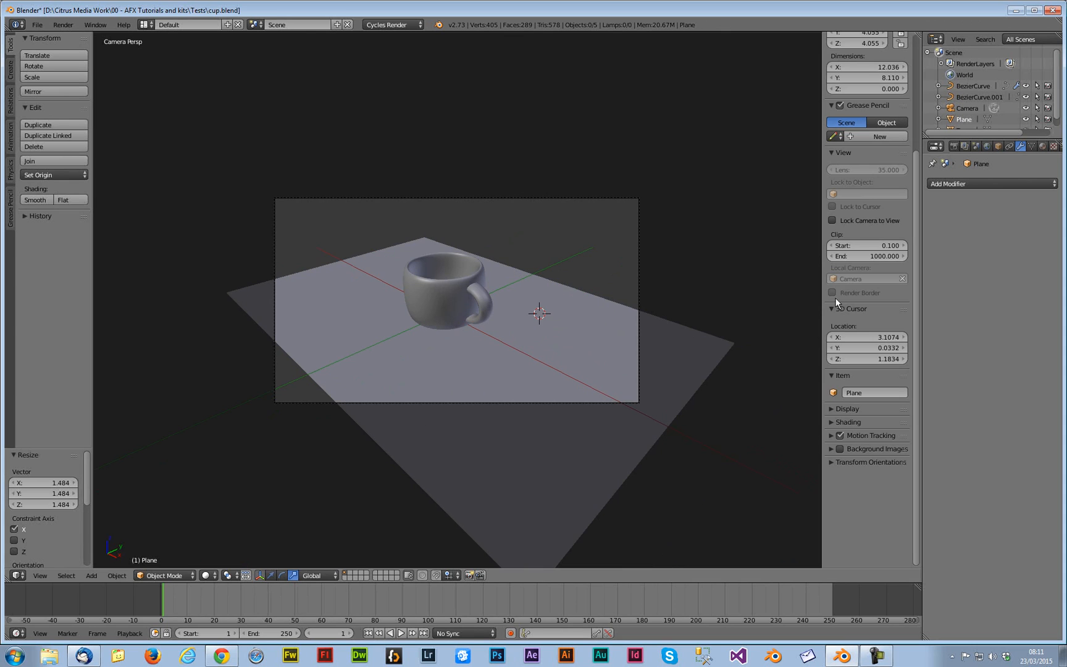
{"action": "left_click", "coordinate": [832, 220]}
{"action": "mouse_move", "coordinate": [549, 357]}
{"action": "middle_mouse_down"}
{"action": "mouse_move", "coordinate": [582, 353]}
{"action": "mouse_move", "coordinate": [578, 343]}
{"action": "mouse_move", "coordinate": [539, 341]}
{"action": "middle_mouse_up"}
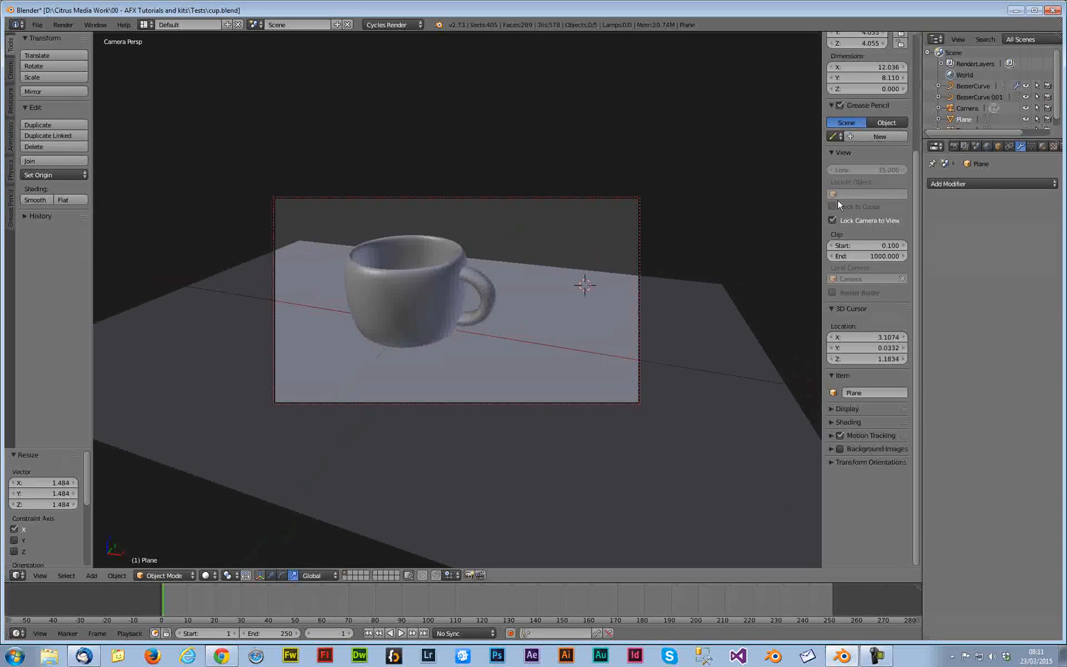
{"action": "left_click", "coordinate": [833, 221]}
{"action": "key", "text": "ctrl+s"}
{"action": "left_click", "coordinate": [442, 298]}
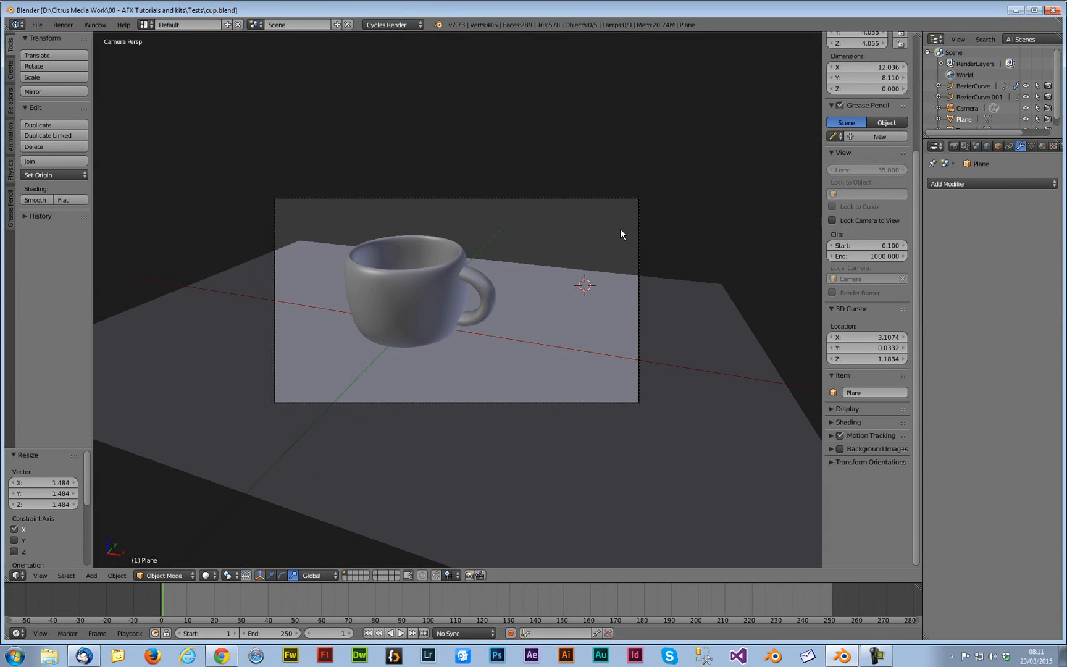
Set the render device to GPU Compute
{"action": "key", "text": "KP_0"}
{"action": "right_click", "coordinate": [534, 347]}
{"action": "mouse_move", "coordinate": [536, 350]}
{"action": "middle_mouse_down"}
{"action": "mouse_move", "coordinate": [512, 340]}
{"action": "mouse_move", "coordinate": [552, 342]}
{"action": "middle_mouse_up"}
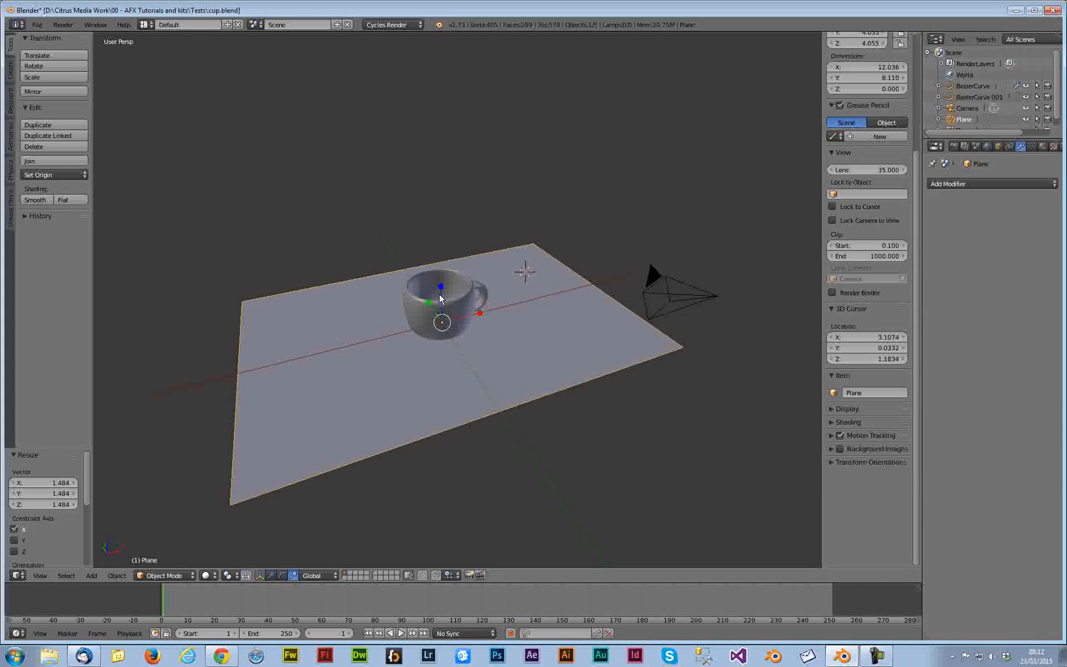
{"action": "key", "text": "KP_7"}
{"action": "scroll", "coordinate": [488, 315], "scroll_direction": "down", "scroll_amount": 3}
{"action": "middle_click_drag", "start_coordinate": [493, 321], "coordinate": [465, 317], "text": "shift"}
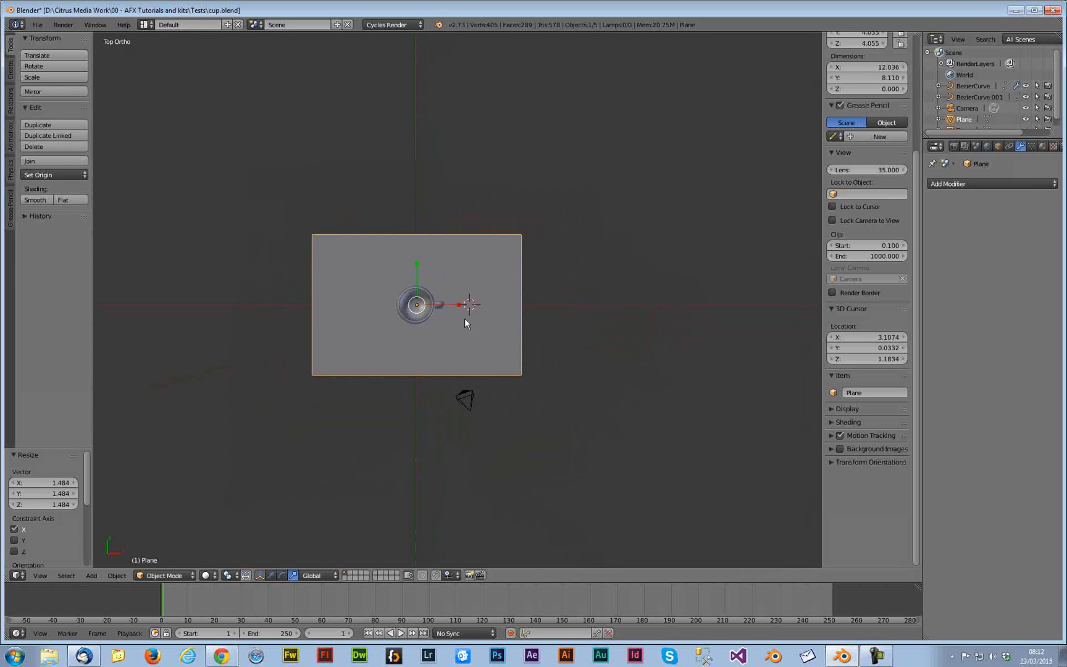
{"action": "left_click", "coordinate": [954, 146]}
{"action": "left_click", "coordinate": [979, 239]}
{"action": "left_click", "coordinate": [980, 213]}
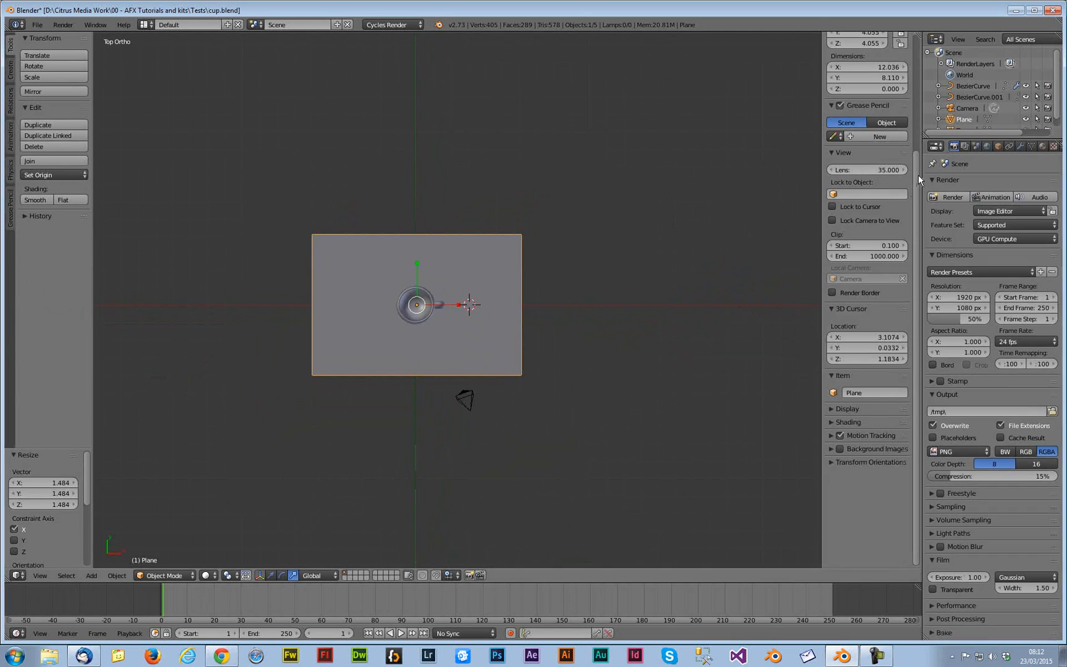
Add a second plane and raise it high above the cup
{"action": "key", "text": "shift+a"}
{"action": "mouse_move", "coordinate": [542, 338]}
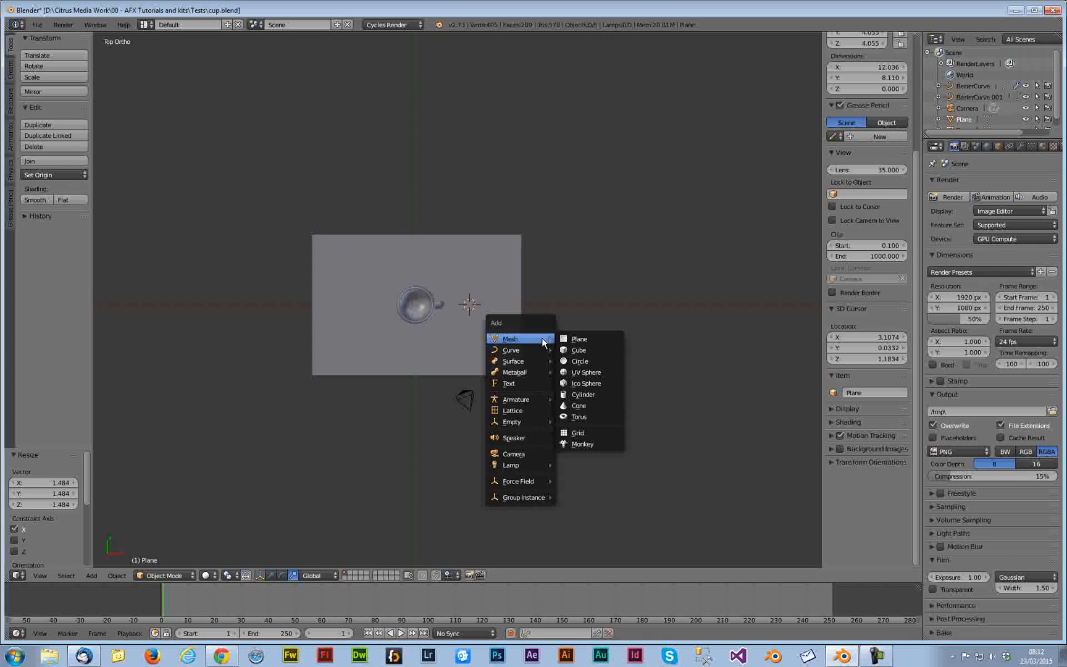
{"action": "left_click", "coordinate": [579, 338]}
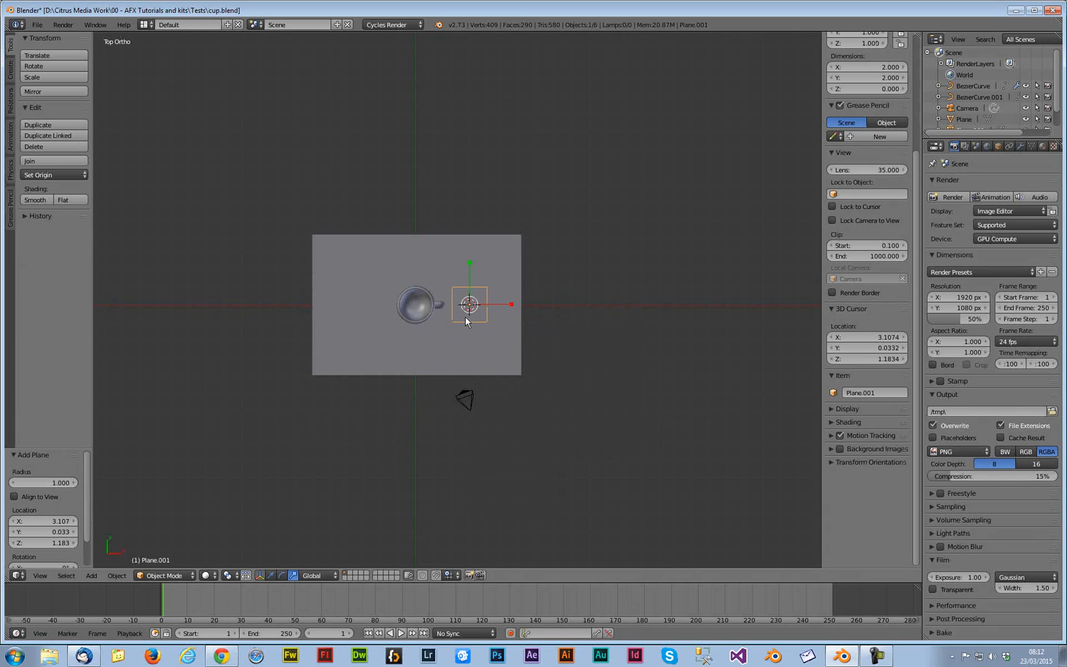
{"action": "middle_click_drag", "start_coordinate": [464, 322], "coordinate": [476, 261]}
{"action": "key", "text": "ctrl+alt+g"}
{"action": "left_click_drag", "start_coordinate": [476, 261], "coordinate": [476, 141]}
Scale the upper plane up about three times and tilt it about 31° around Y
{"action": "middle_click_drag", "start_coordinate": [521, 245], "coordinate": [510, 183]}
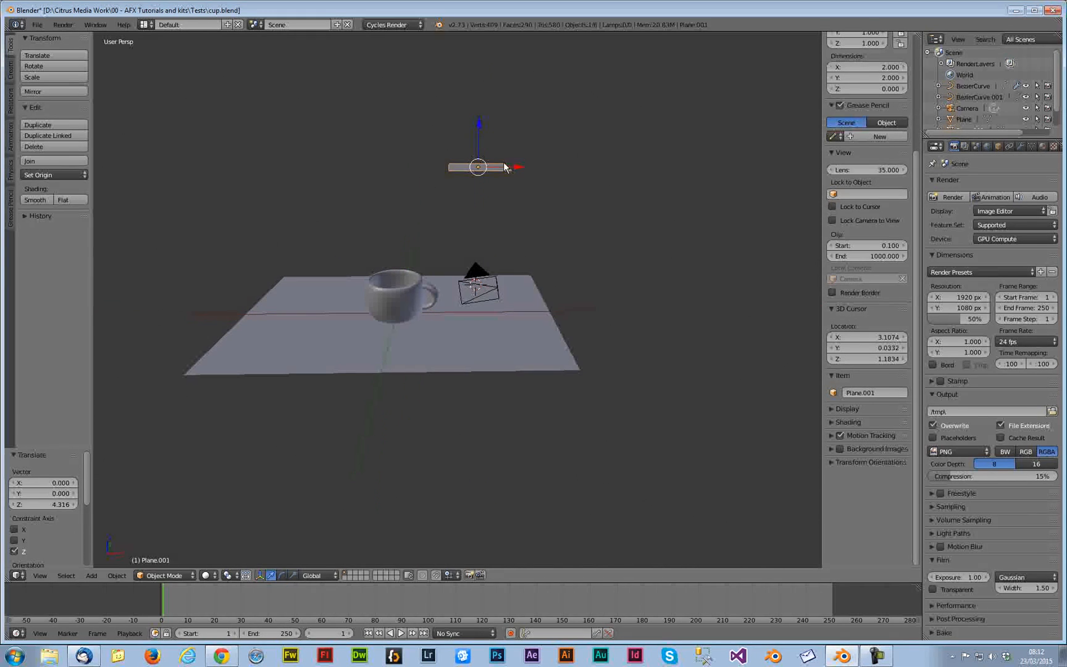
{"action": "left_click_drag", "start_coordinate": [485, 160], "coordinate": [557, 256]}
{"action": "key", "text": "ctrl+alt+r"}
{"action": "middle_click_drag", "start_coordinate": [557, 256], "coordinate": [523, 236]}
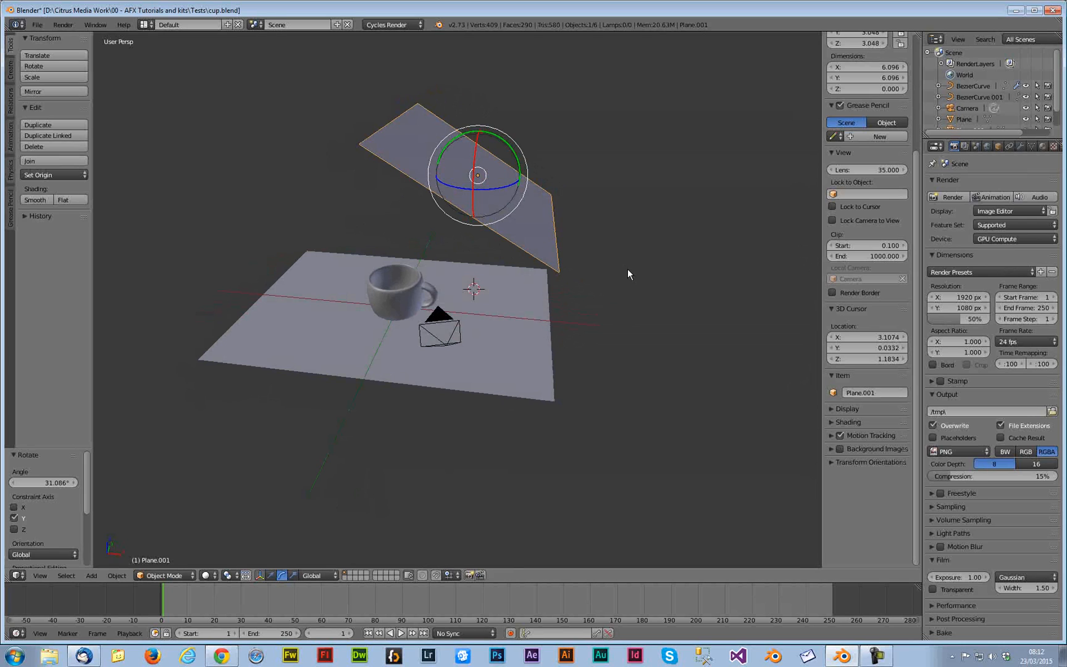
Give the upper plane a new material with an Emission surface
{"action": "key", "text": "a"}
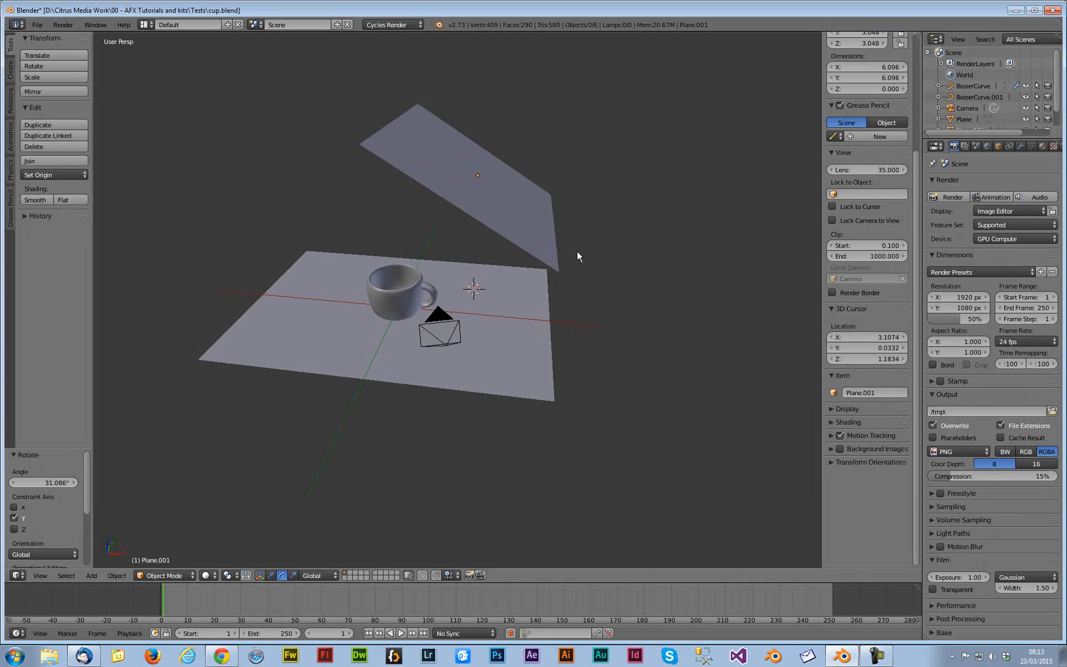
{"action": "right_click", "coordinate": [537, 228]}
{"action": "left_click", "coordinate": [1040, 147]}
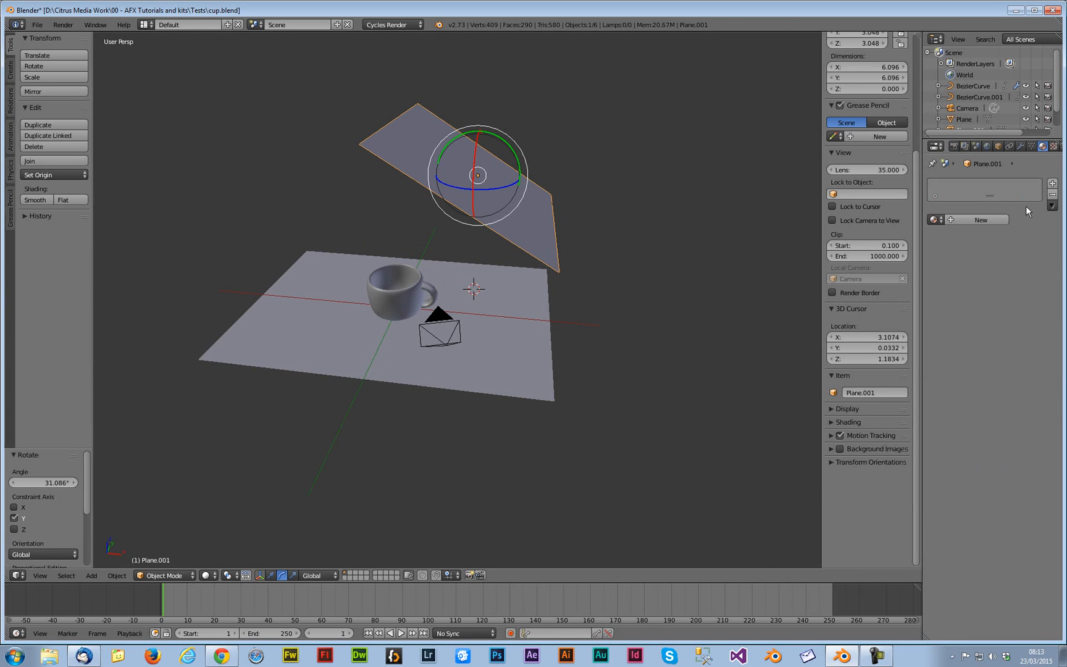
{"action": "left_click", "coordinate": [962, 220]}
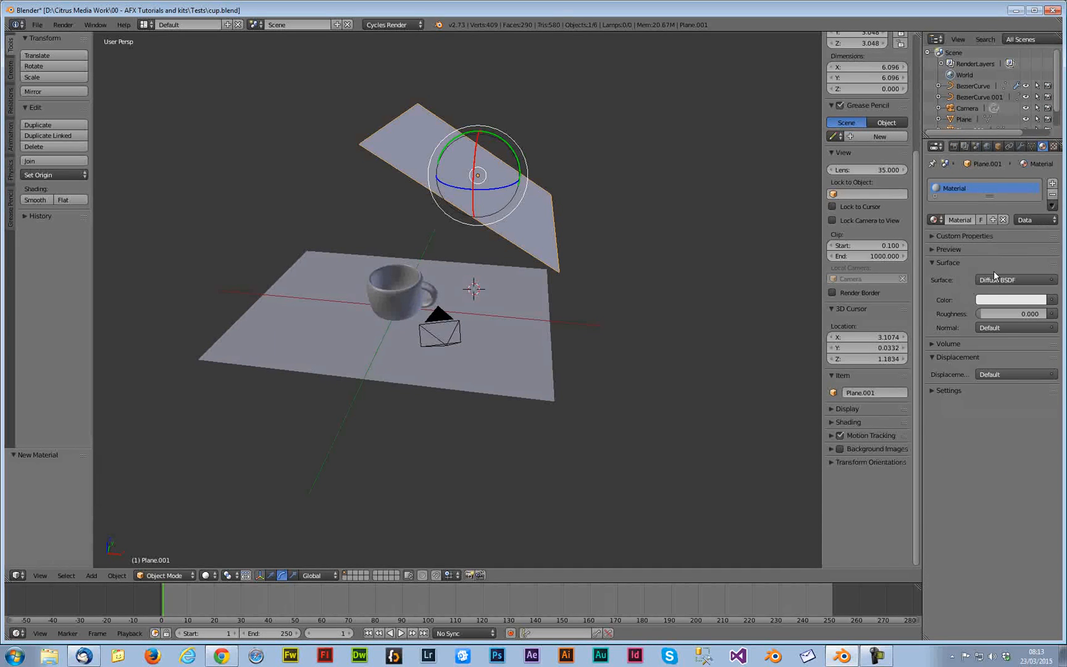
{"action": "left_click", "coordinate": [994, 277]}
{"action": "left_click", "coordinate": [924, 230]}
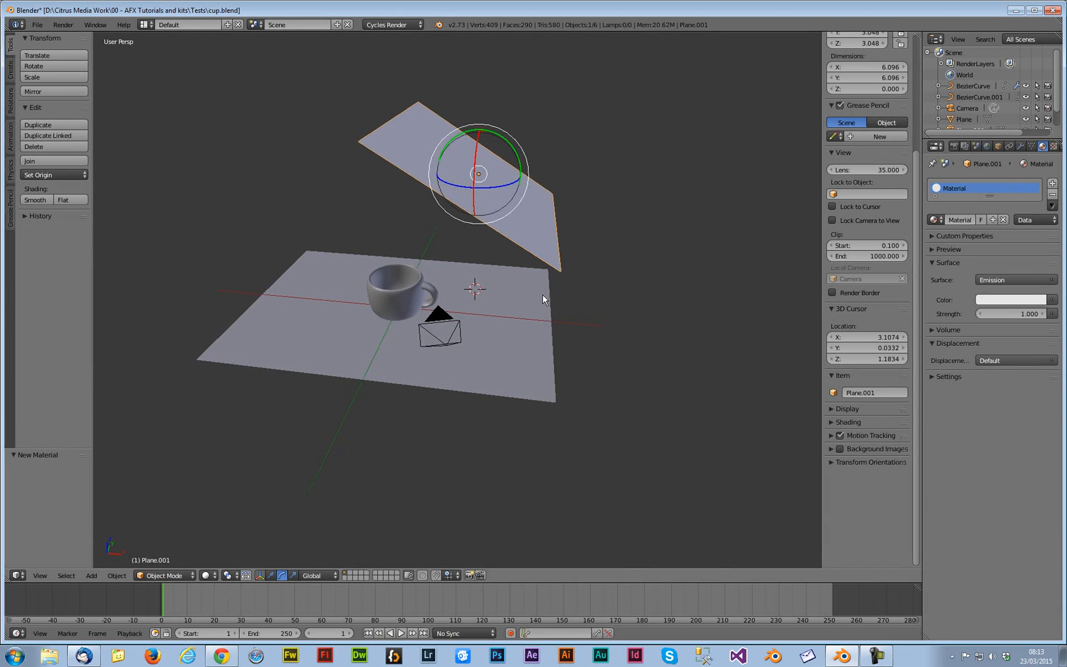
Render the scene from the camera view and close the render
{"action": "key", "text": "KP_0"}
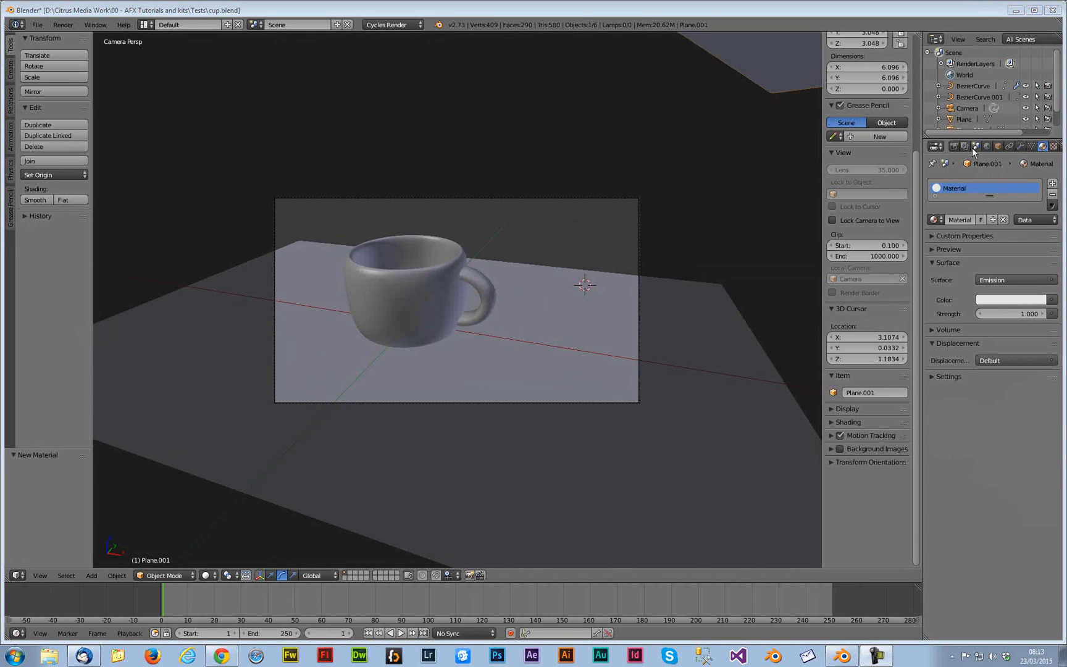
{"action": "left_click", "coordinate": [954, 147]}
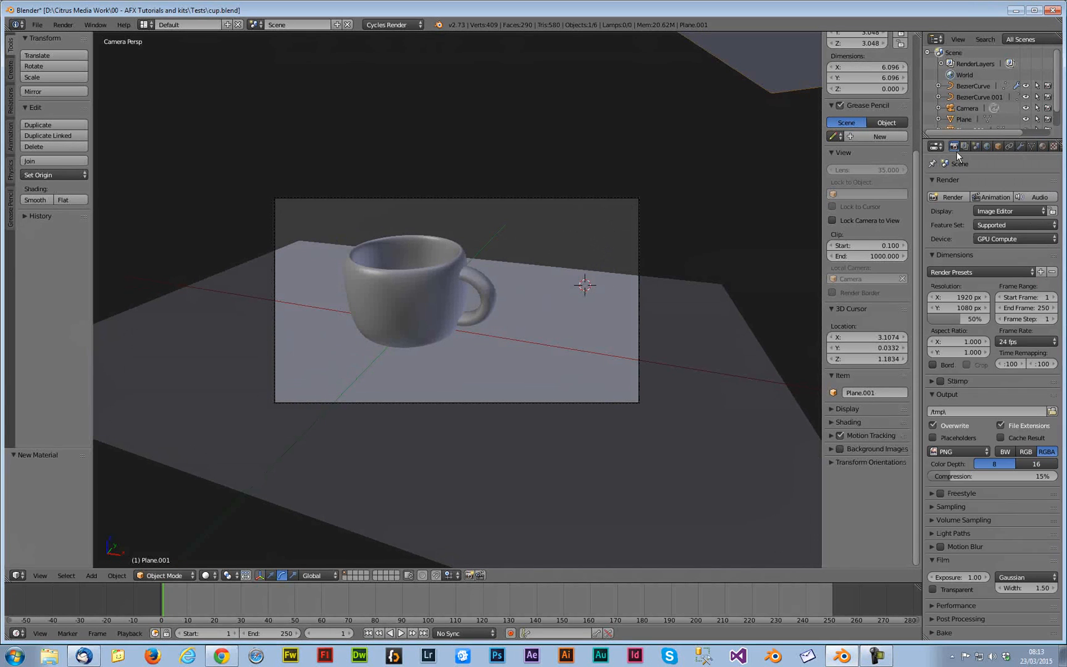
{"action": "left_click", "coordinate": [951, 196]}
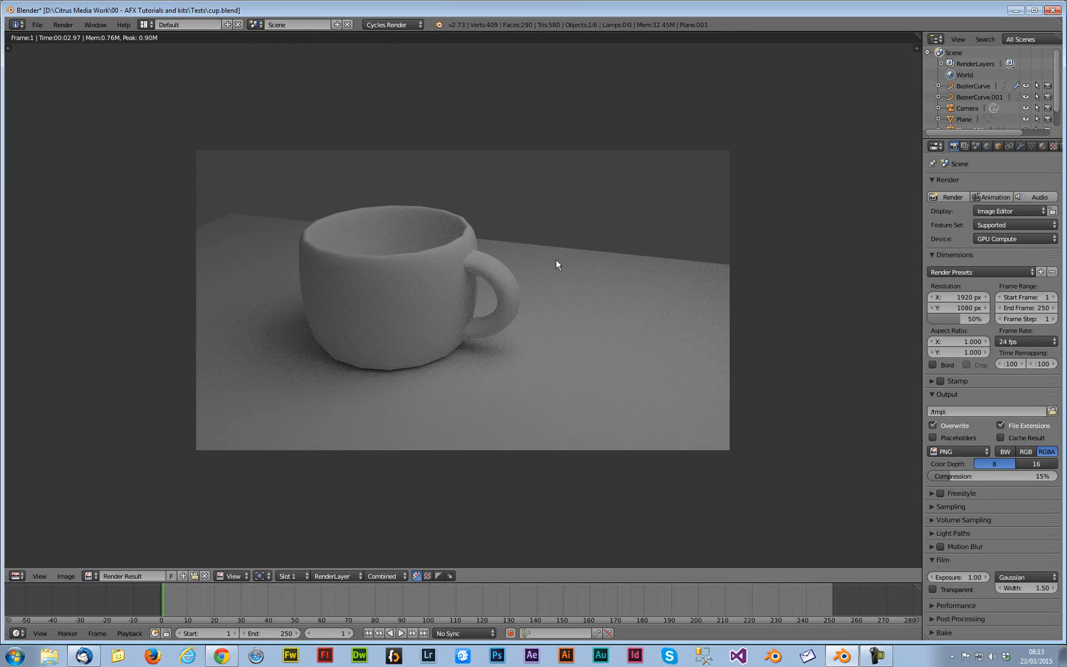
{"action": "key", "text": "Escape"}
Set the cup's Screw modifier render steps to 60
{"action": "right_click", "coordinate": [454, 242]}
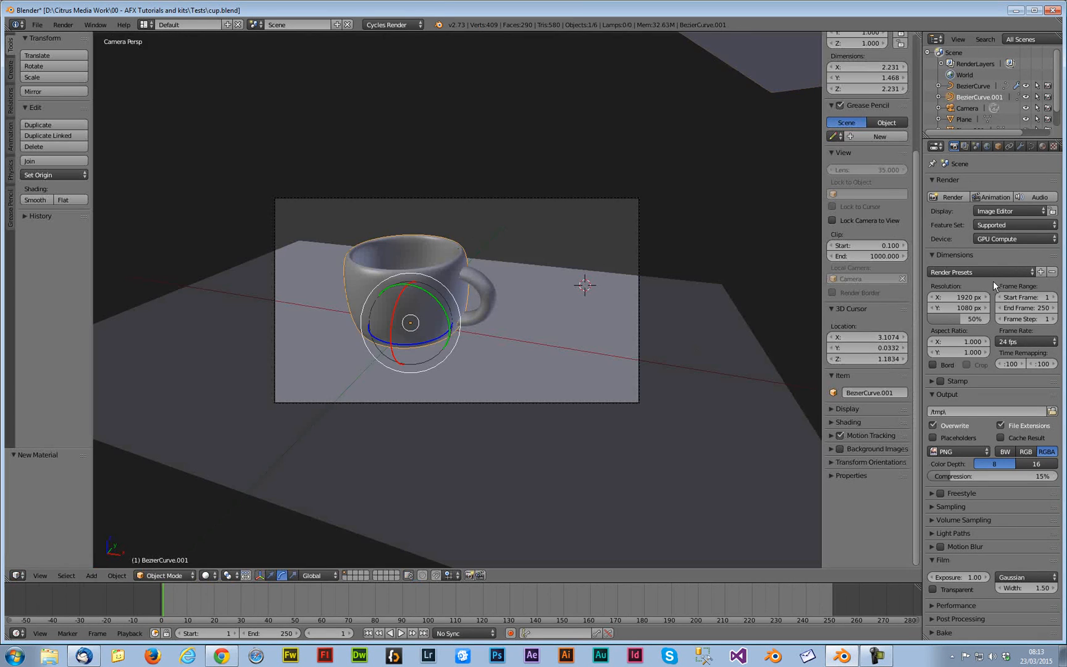
{"action": "left_click", "coordinate": [1019, 146]}
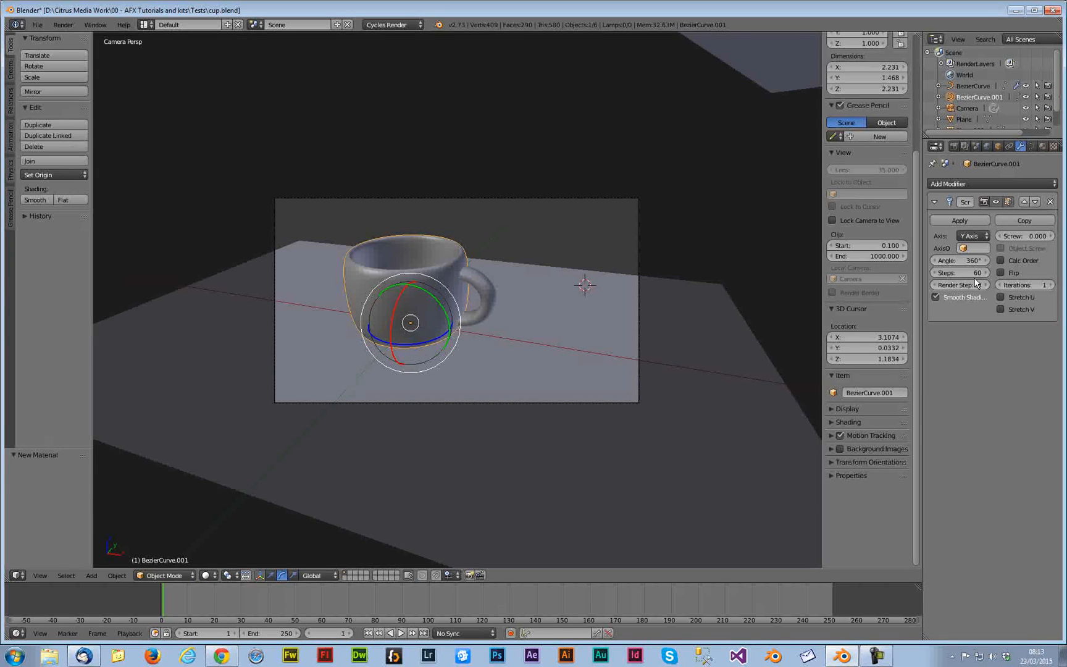
{"action": "left_click", "coordinate": [975, 285]}
{"action": "type", "text": "60"}
{"action": "key", "text": "Return"}
{"action": "key", "text": "a"}
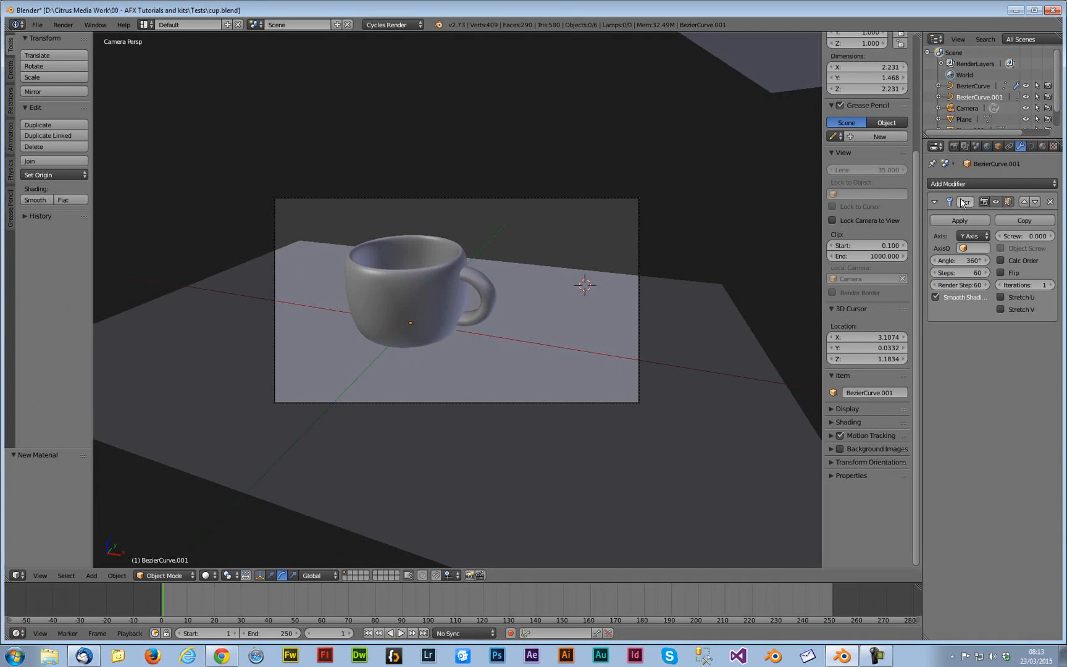
Render the scene again and close the render
{"action": "left_click", "coordinate": [954, 147]}
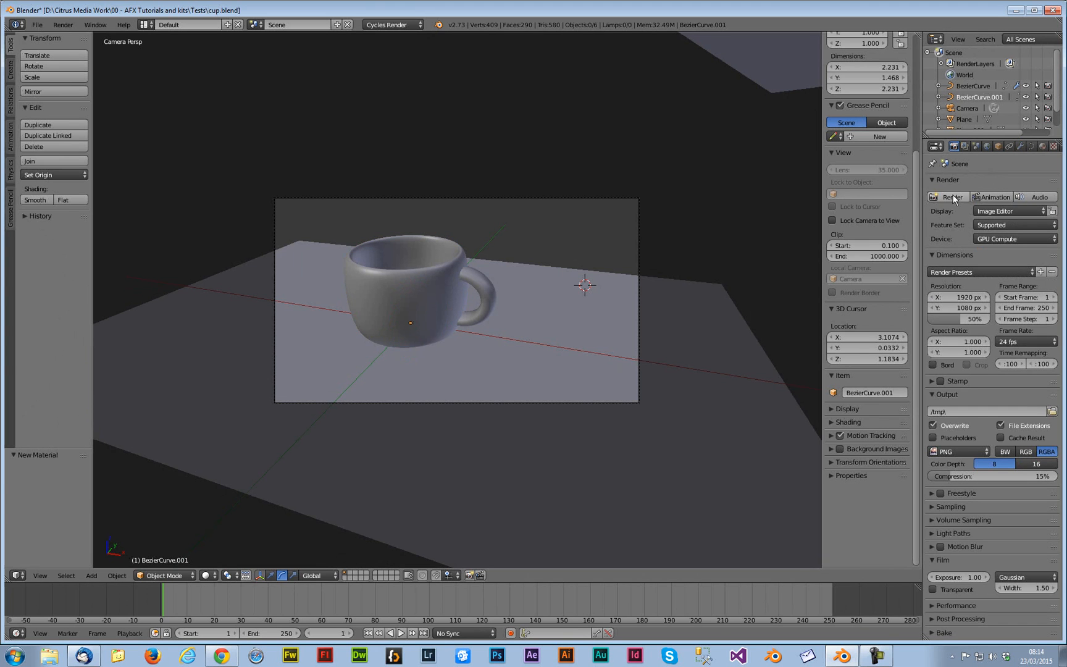
{"action": "key", "text": "F12"}
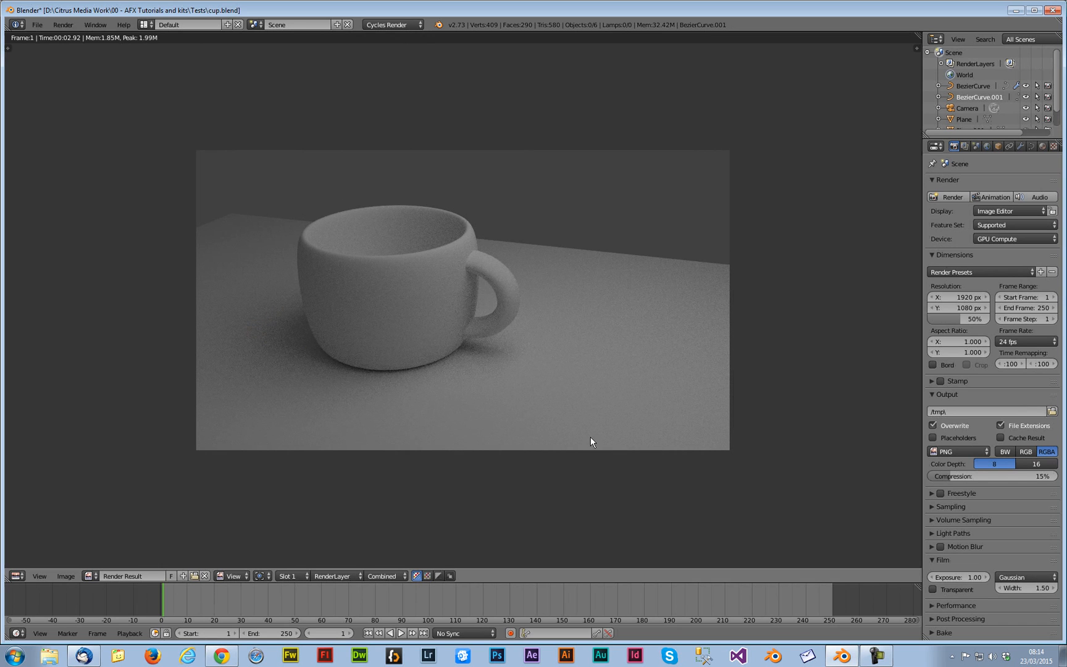
{"action": "key", "text": "Escape"}
Set the upper plane's emission strength to 5
{"action": "right_click", "coordinate": [763, 94]}
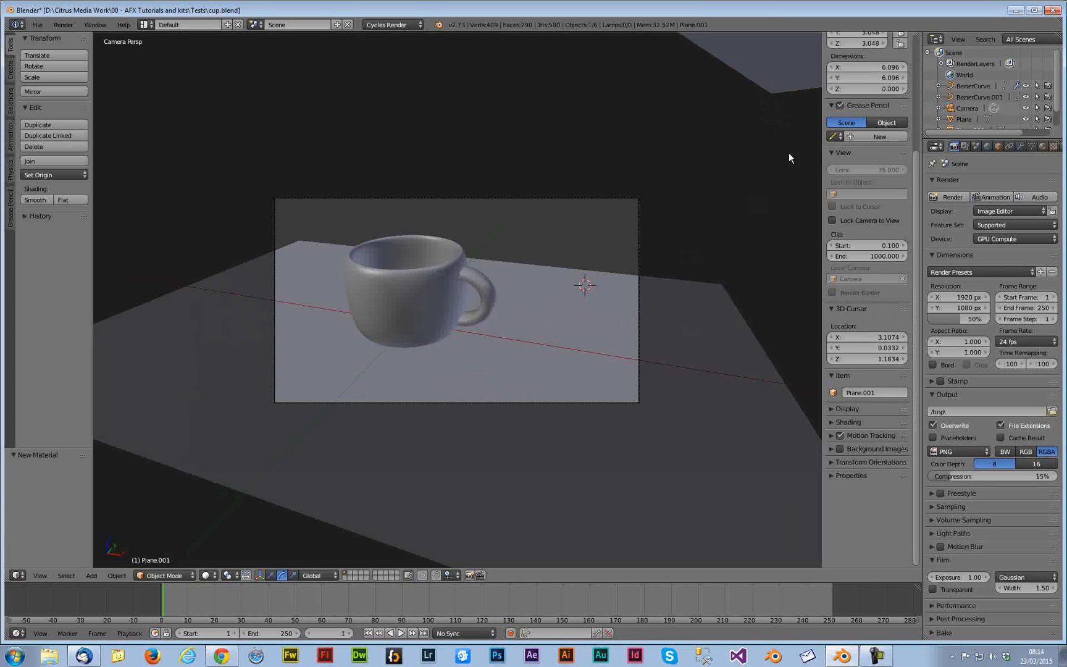
{"action": "left_click", "coordinate": [1042, 150]}
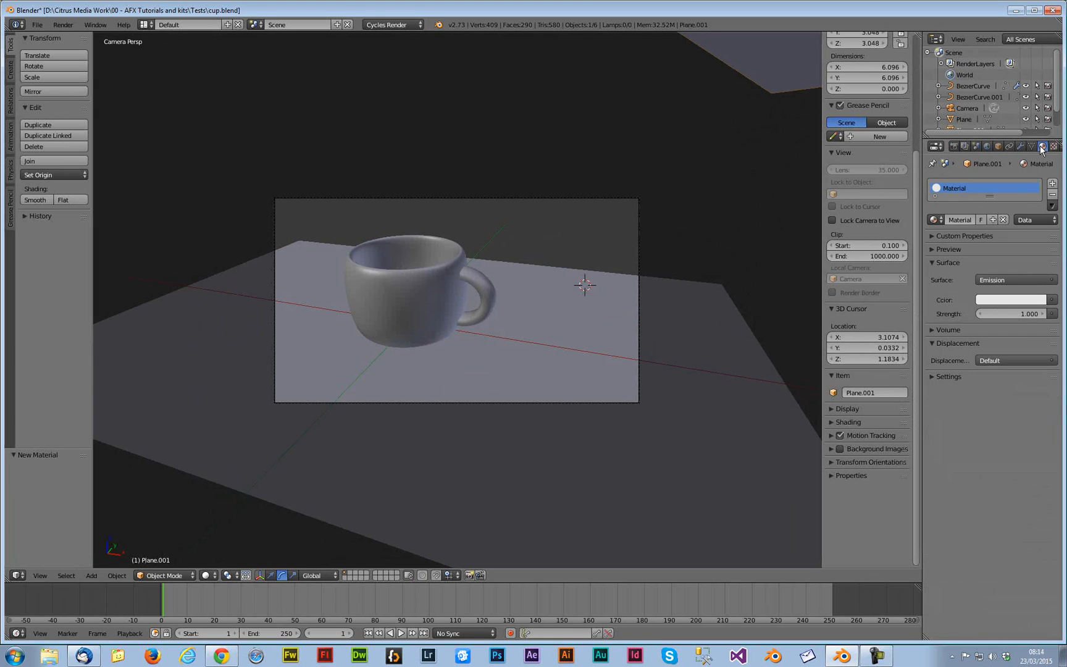
{"action": "key", "text": "a"}
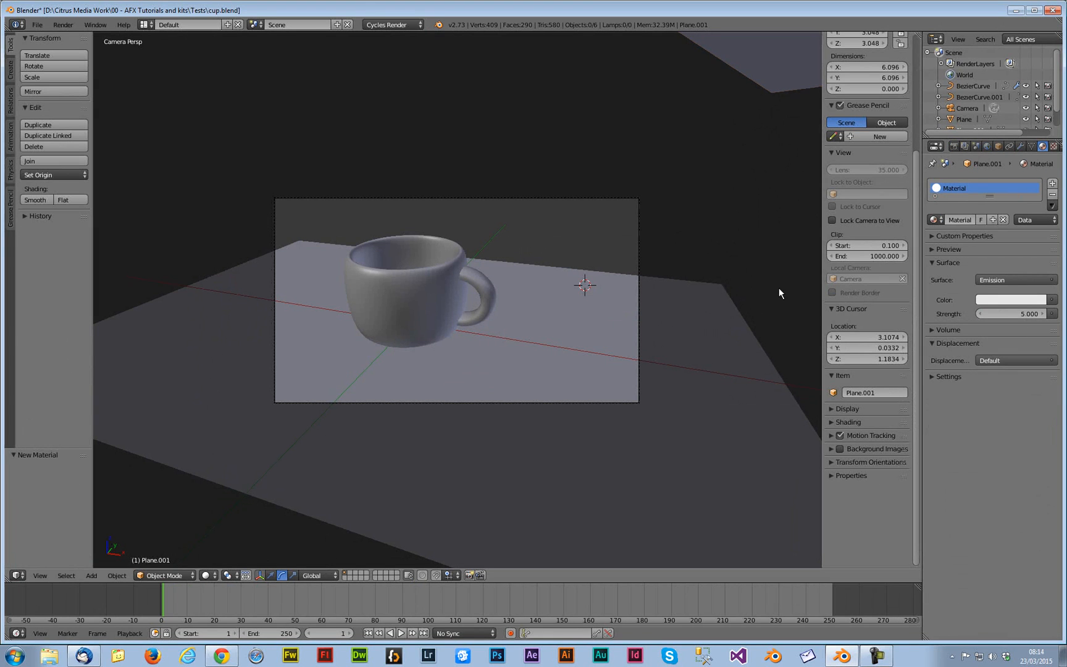
Switch the viewport to Rendered shading and reopen the light plane's material settings
{"action": "left_click", "coordinate": [954, 147]}
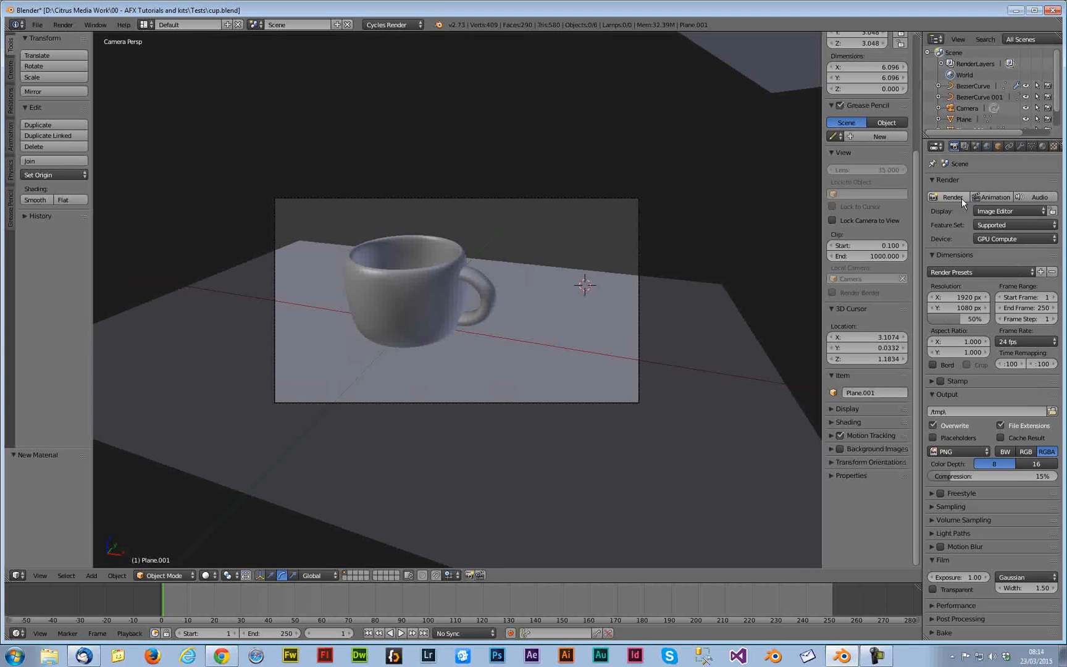
{"action": "left_click", "coordinate": [207, 575]}
{"action": "left_click", "coordinate": [230, 502]}
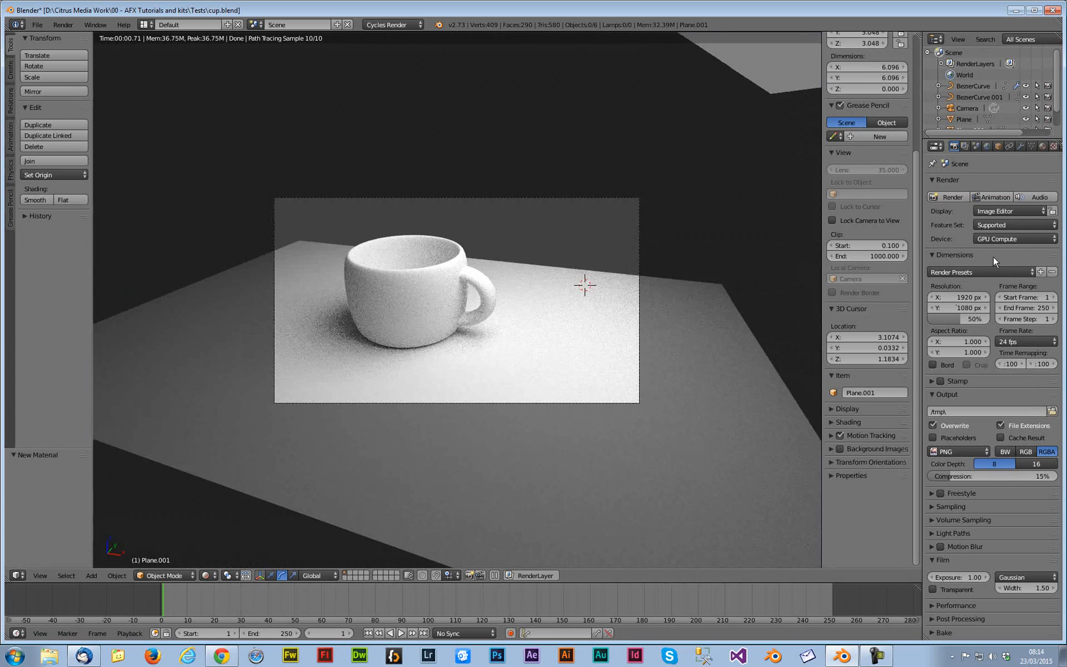
{"action": "left_click", "coordinate": [1042, 147]}
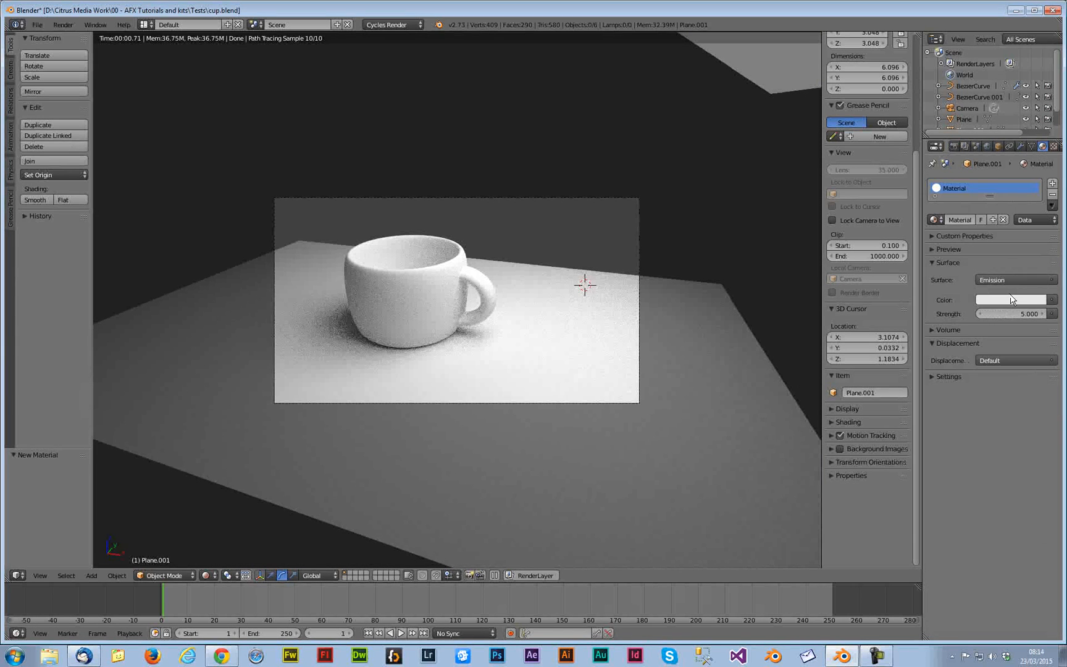
{"action": "left_click", "coordinate": [1010, 298]}
{"action": "left_click", "coordinate": [999, 184]}
{"action": "left_click_drag", "start_coordinate": [987, 197], "coordinate": [1003, 174]}
{"action": "left_click_drag", "start_coordinate": [981, 250], "coordinate": [1018, 275]}
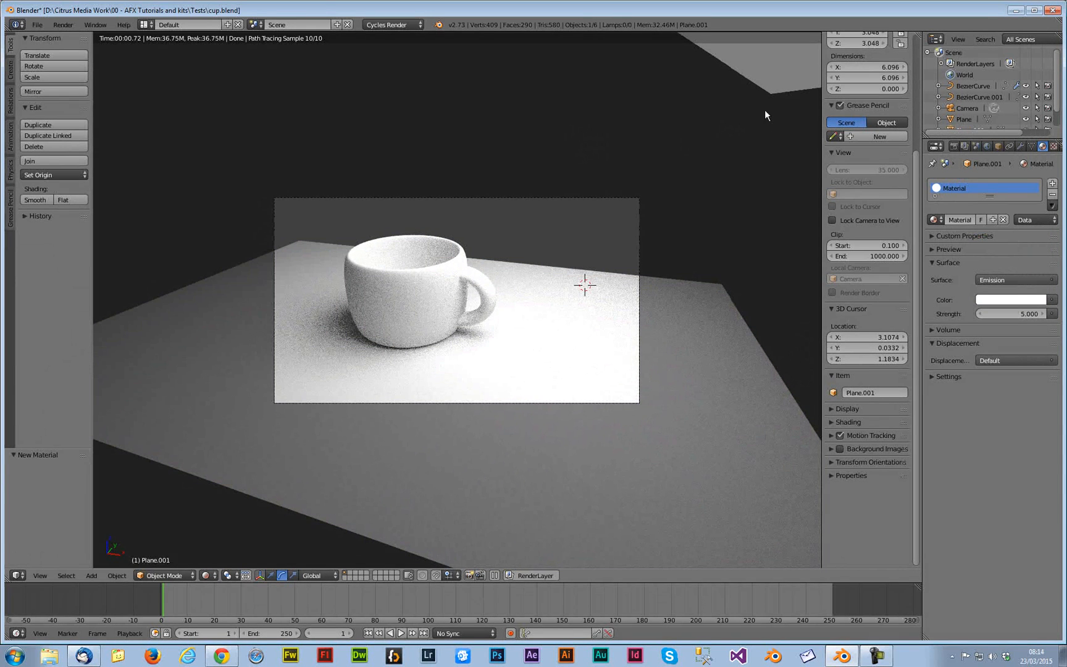
Switch the viewport back to Solid shading and view the whole scene from outside the camera
{"action": "left_click", "coordinate": [209, 575]}
{"action": "left_click", "coordinate": [226, 539]}
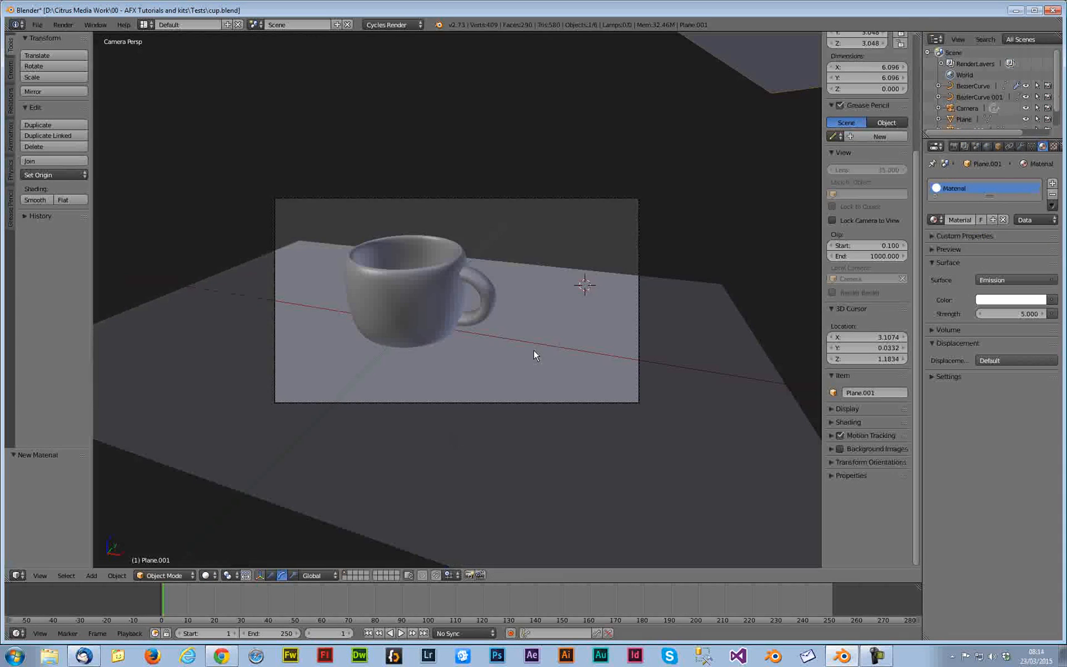
{"action": "scroll", "coordinate": [517, 324], "scroll_direction": "down", "scroll_amount": 2}
{"action": "key", "text": "KP_0"}
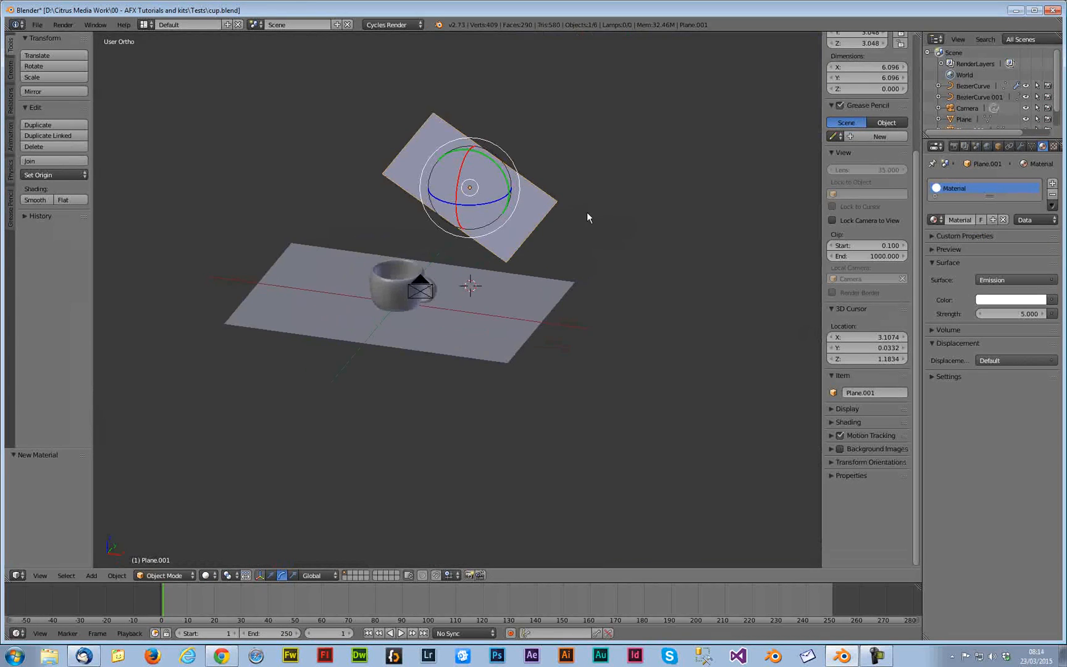
{"action": "key", "text": "shift+d"}
{"action": "left_click", "coordinate": [370, 216]}
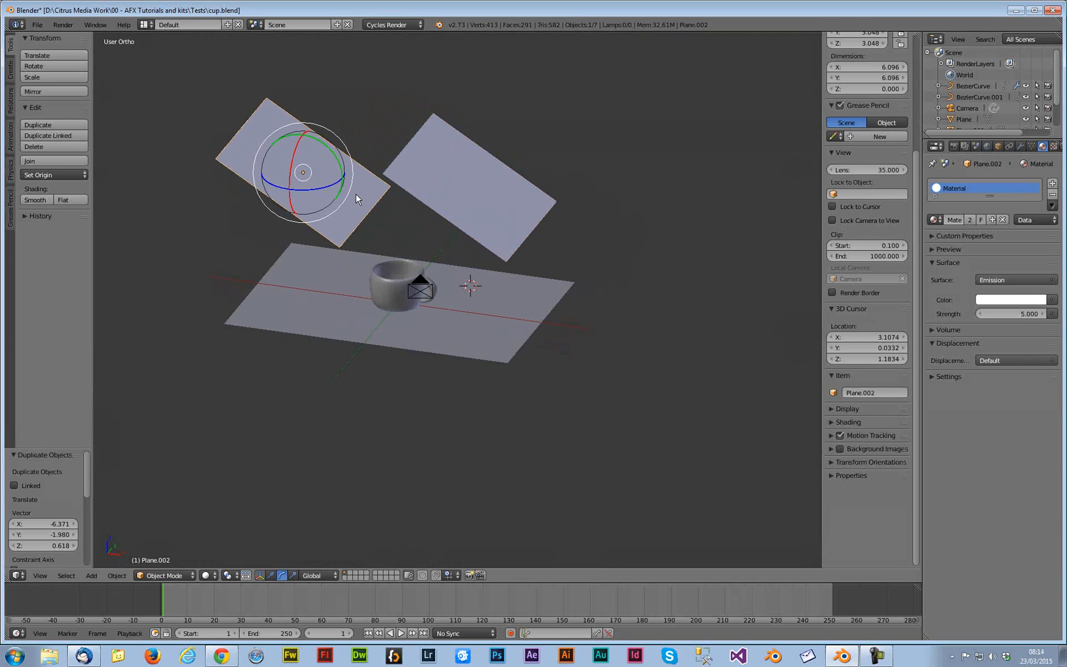
{"action": "left_click_drag", "start_coordinate": [333, 155], "coordinate": [294, 104]}
{"action": "middle_click_drag", "start_coordinate": [431, 241], "coordinate": [447, 239]}
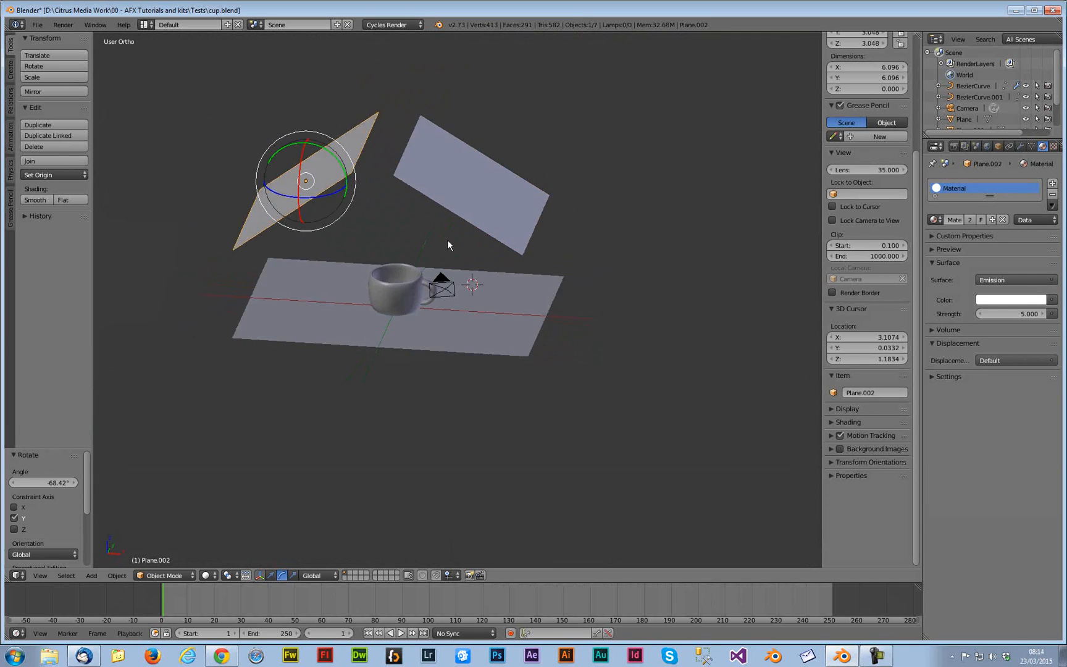
{"action": "key", "text": "x"}
{"action": "left_click", "coordinate": [428, 254]}
Add a new plane at the 3D cursor and switch to the front orthographic view
{"action": "middle_click_drag", "start_coordinate": [414, 286], "coordinate": [397, 278]}
{"action": "key", "text": "KP_7"}
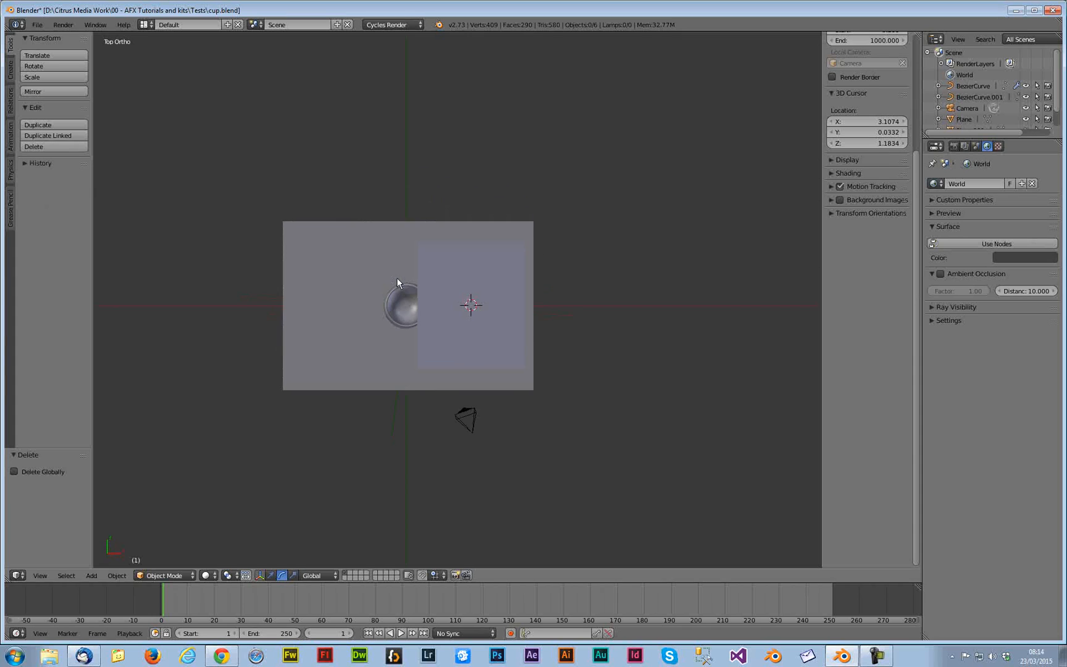
{"action": "key", "text": "shift+a"}
{"action": "mouse_move", "coordinate": [352, 299]}
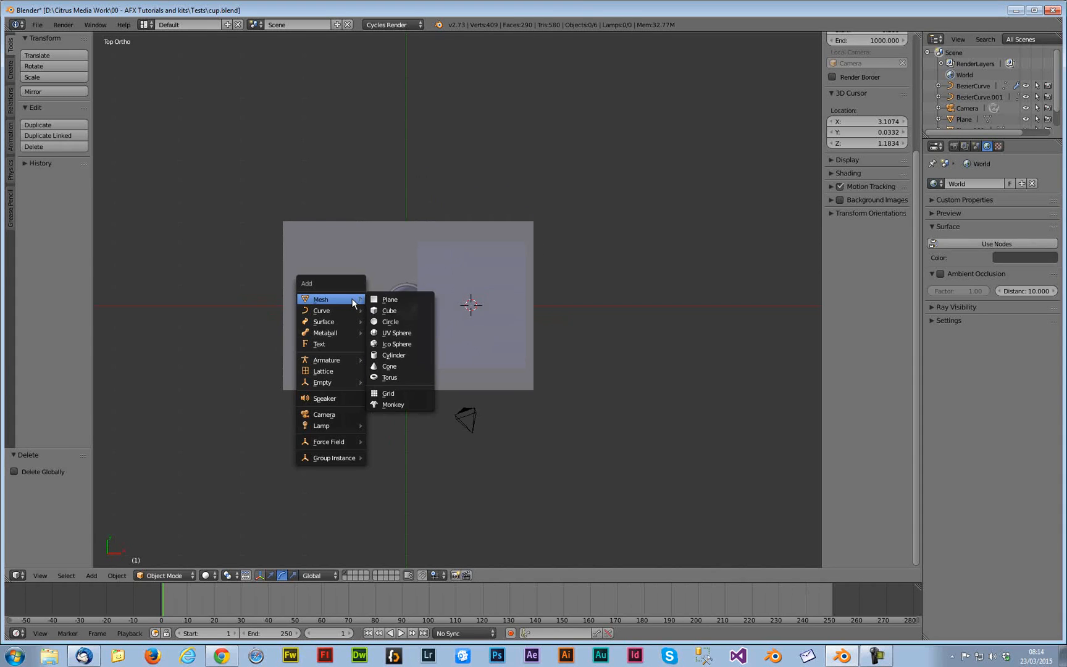
{"action": "left_click", "coordinate": [384, 301]}
{"action": "key", "text": "KP_1"}
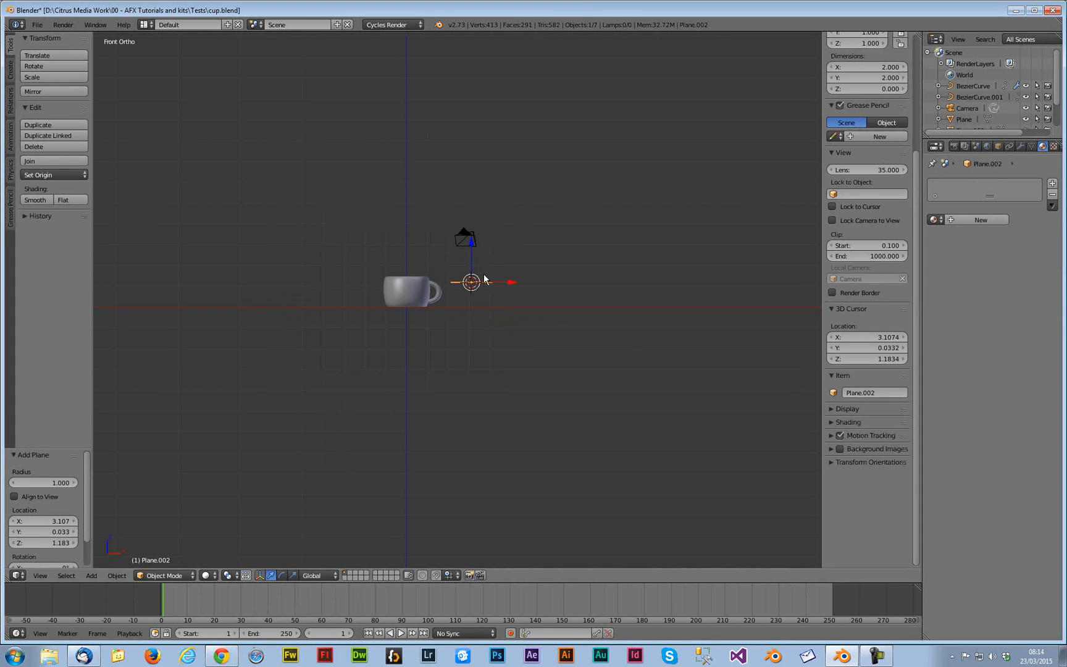
Move the new plane up and left of the cup, rotate it about -38° and scale it about 2.68 times
{"action": "key", "text": "g"}
{"action": "left_click", "coordinate": [296, 196]}
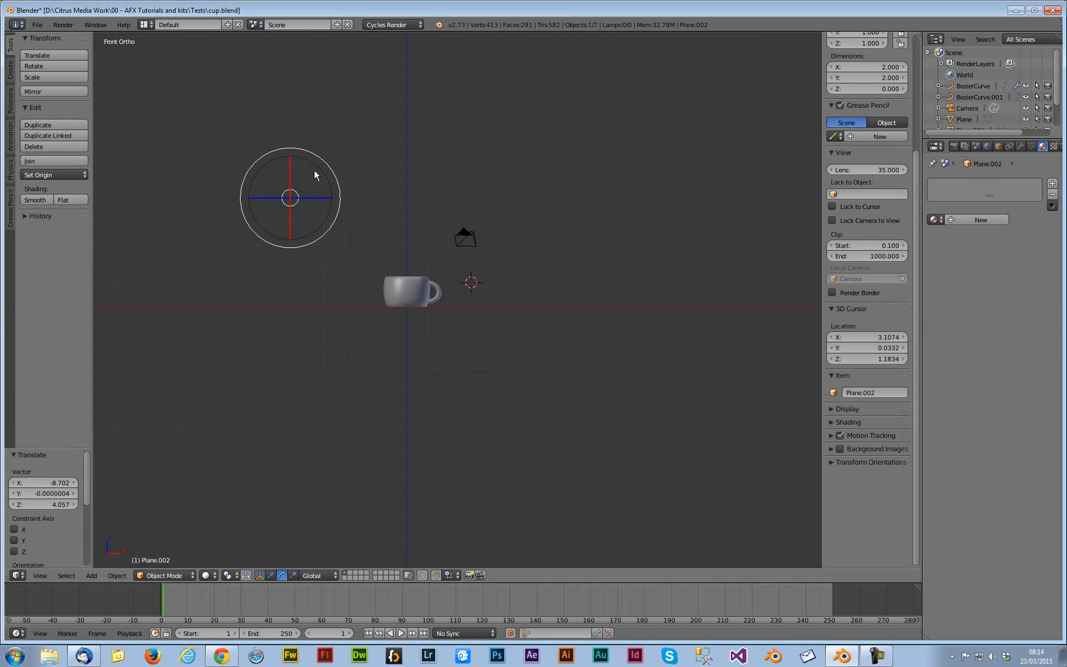
{"action": "key", "text": "r"}
{"action": "left_click", "coordinate": [300, 145]}
{"action": "key", "text": "s"}
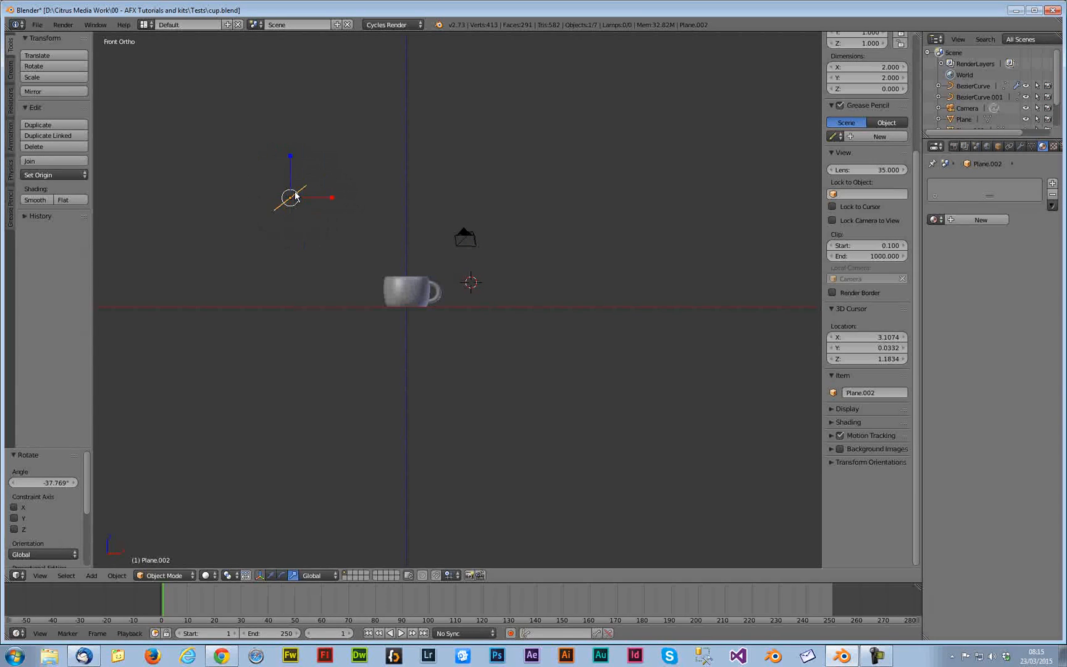
{"action": "left_click", "coordinate": [303, 186]}
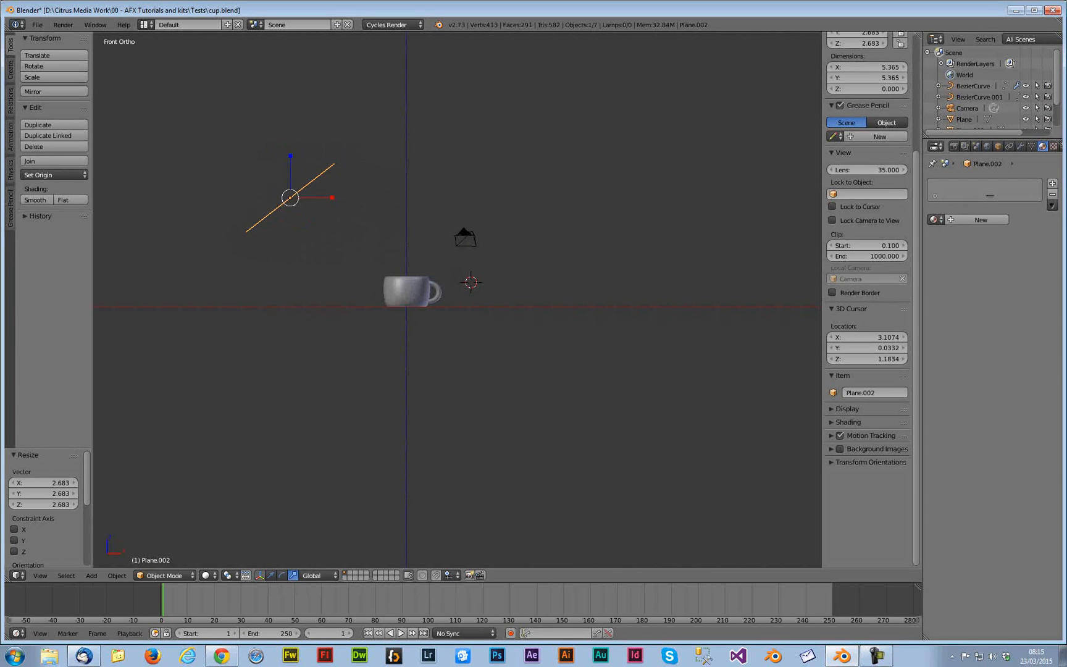
Give the new plane a new Emission material with a light blue color
{"action": "left_click", "coordinate": [980, 219]}
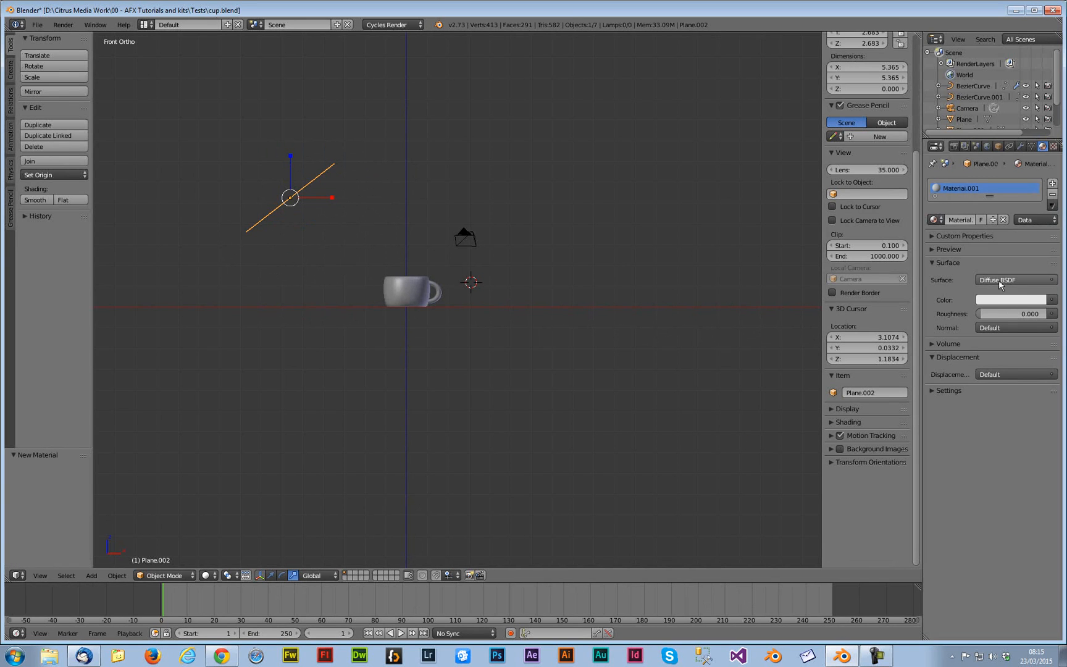
{"action": "left_click", "coordinate": [998, 280]}
{"action": "left_click", "coordinate": [936, 230]}
{"action": "left_click", "coordinate": [1015, 300]}
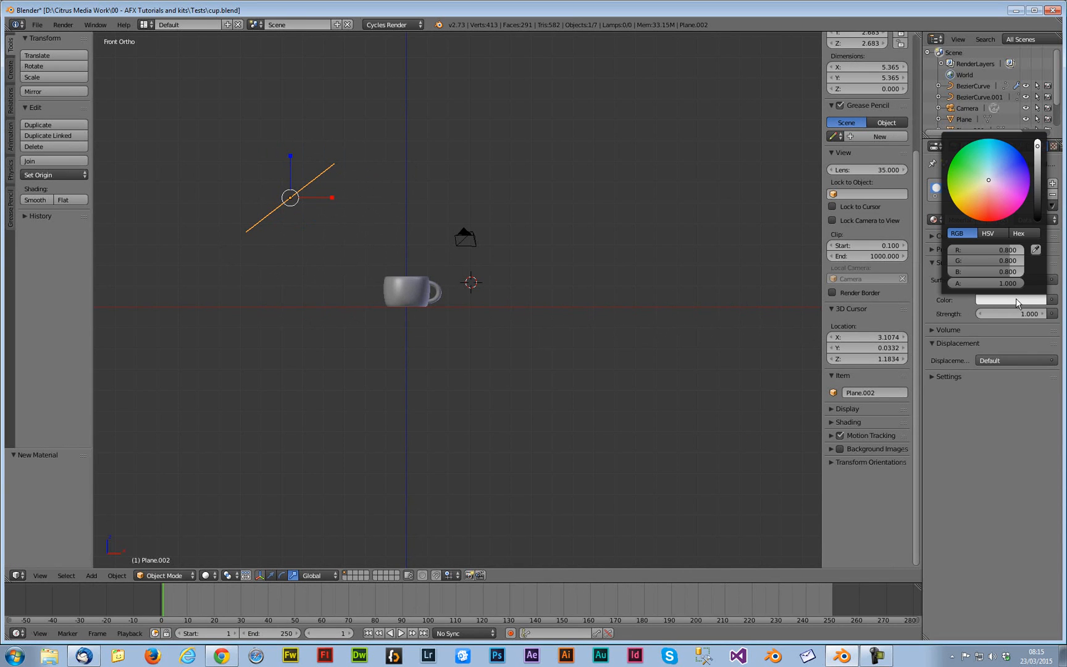
{"action": "left_click", "coordinate": [1005, 170]}
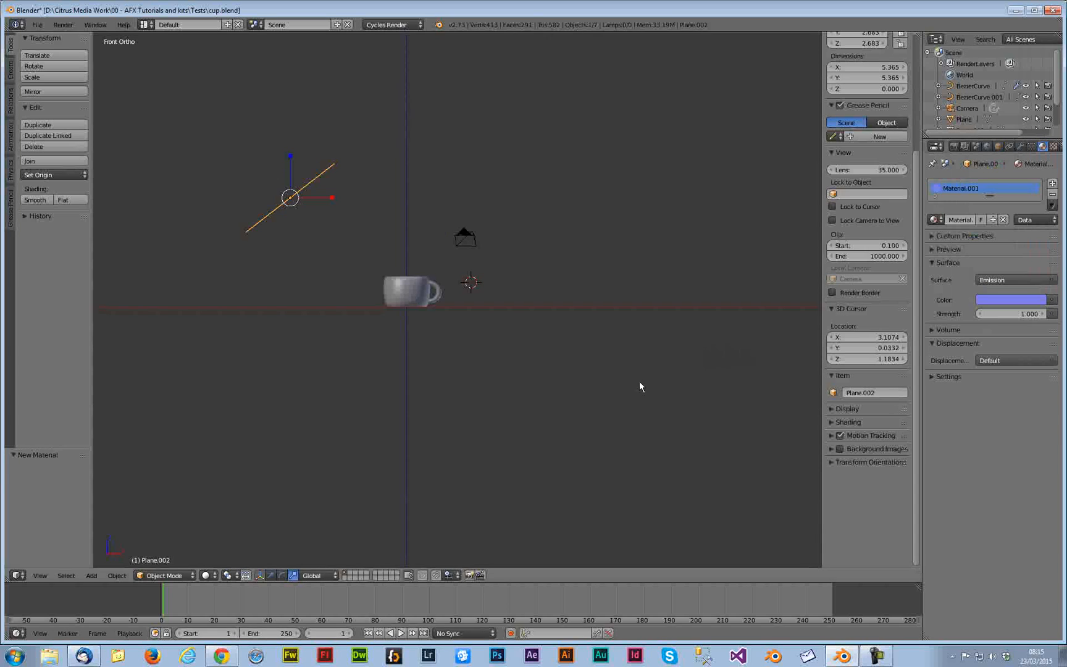
Select the blue plane and switch the viewport to Material shading
{"action": "middle_click_drag", "start_coordinate": [359, 393], "coordinate": [384, 356]}
{"action": "right_click", "coordinate": [455, 186]}
{"action": "right_click", "coordinate": [297, 191]}
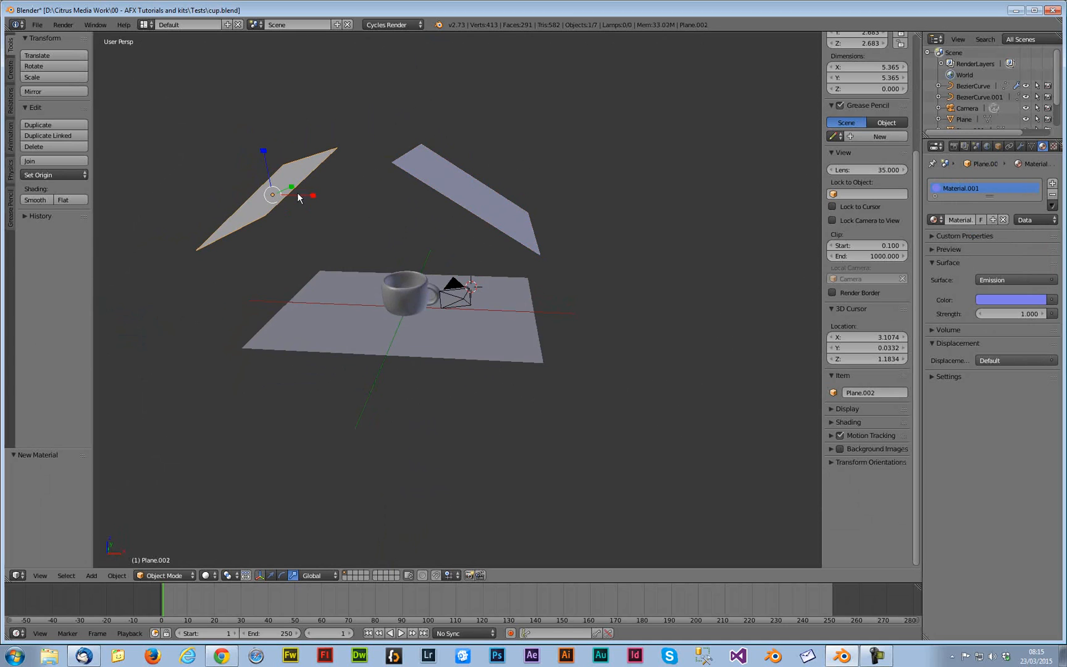
{"action": "left_click", "coordinate": [207, 575]}
{"action": "left_click", "coordinate": [234, 507]}
{"action": "middle_click_drag", "start_coordinate": [380, 464], "coordinate": [450, 420]}
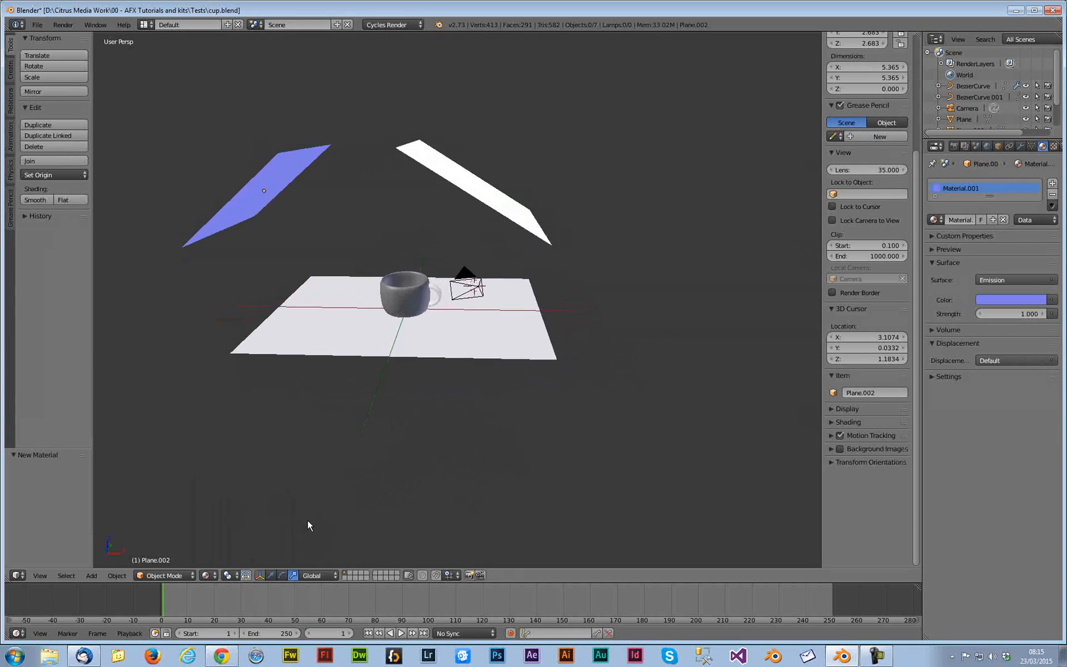
Switch to the camera view in Rendered shading
{"action": "key", "text": "KP_0"}
{"action": "left_click", "coordinate": [207, 575]}
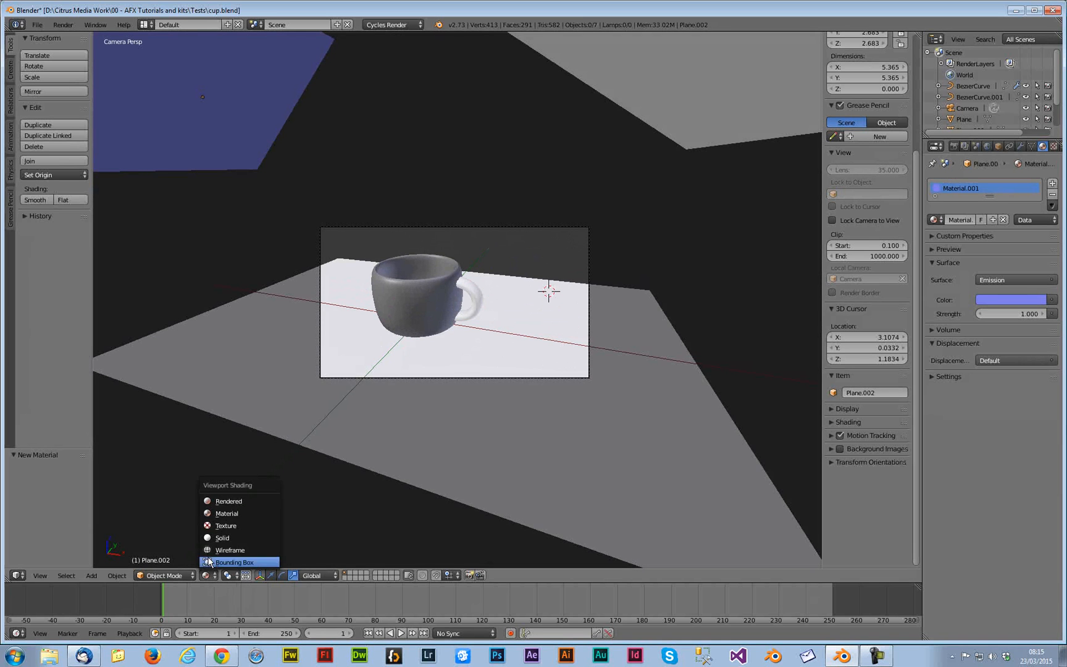
{"action": "left_click", "coordinate": [229, 500]}
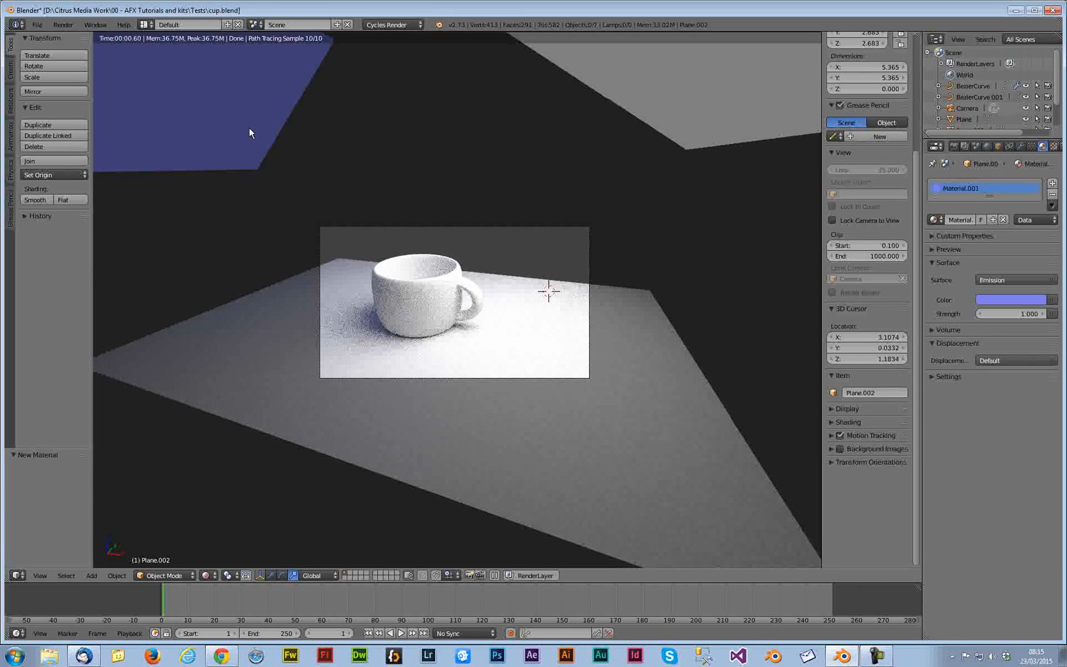
Set the blue plane's emission strength to 5
{"action": "left_click", "coordinate": [1034, 314]}
{"action": "type", "text": "5"}
{"action": "key", "text": "Return"}
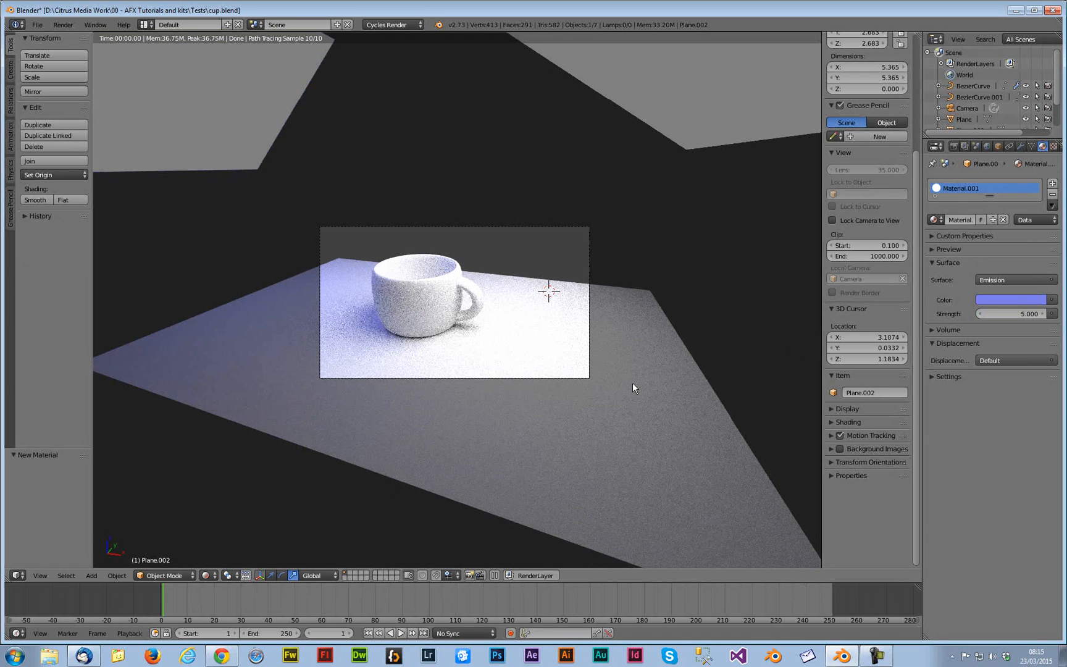
Save the blend file
{"action": "scroll", "coordinate": [562, 381], "scroll_direction": "up", "scroll_amount": 1}
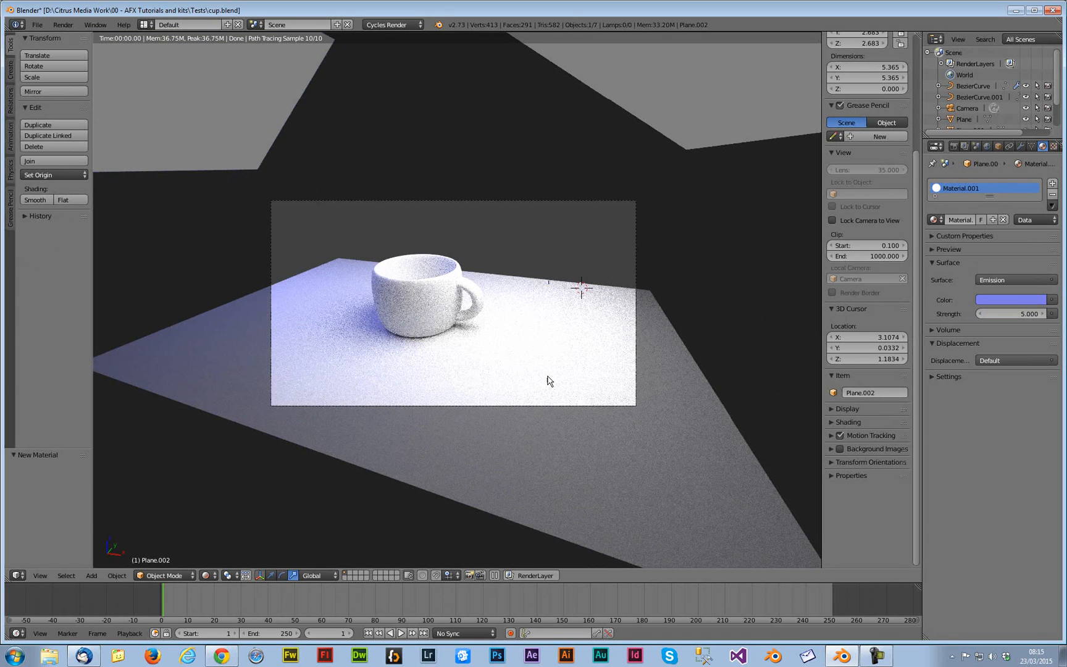
{"action": "scroll", "coordinate": [548, 386], "scroll_direction": "up", "scroll_amount": 1}
{"action": "key", "text": "ctrl+s"}
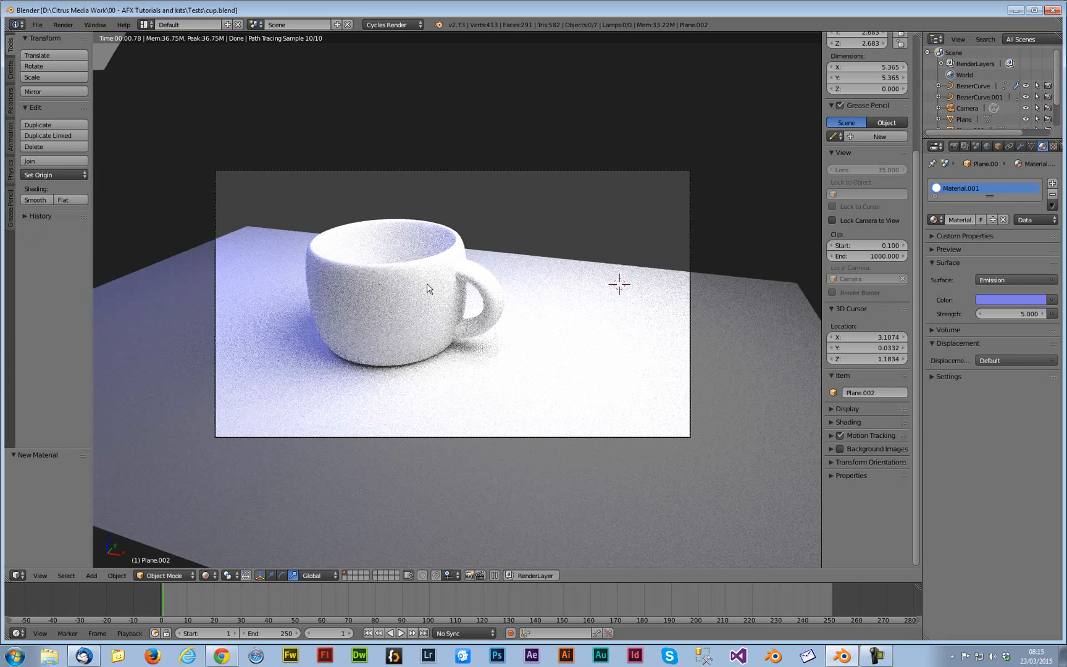
Switch to Material shading, select the cup handle and add a new material to it
{"action": "left_click", "coordinate": [205, 575]}
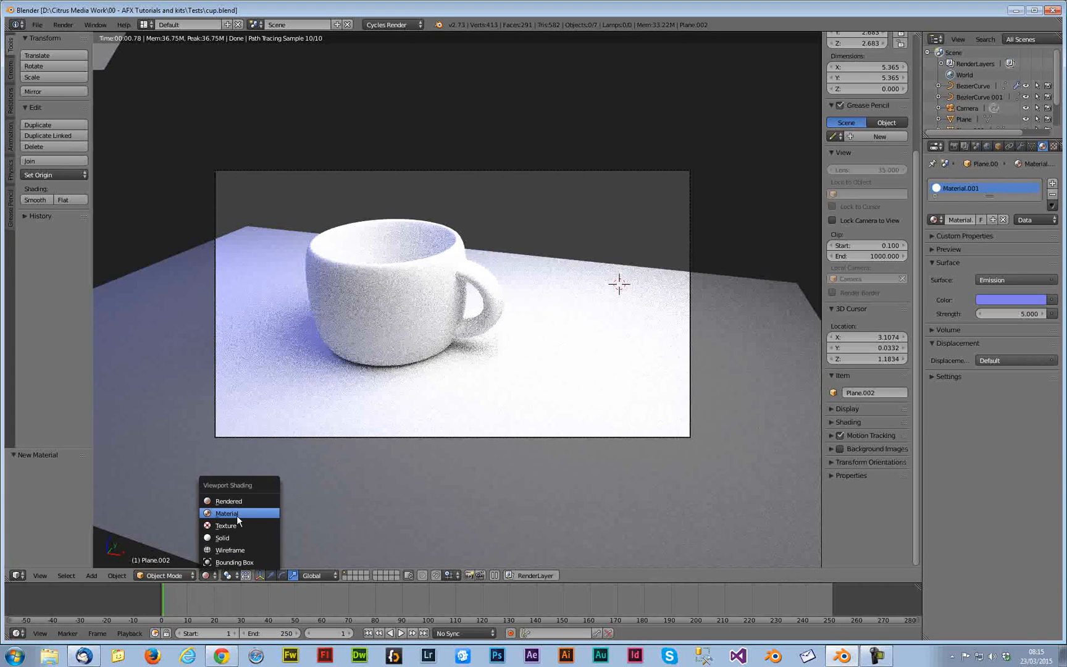
{"action": "left_click", "coordinate": [236, 515]}
{"action": "right_click", "coordinate": [458, 250]}
{"action": "right_click", "coordinate": [494, 305], "text": "shift"}
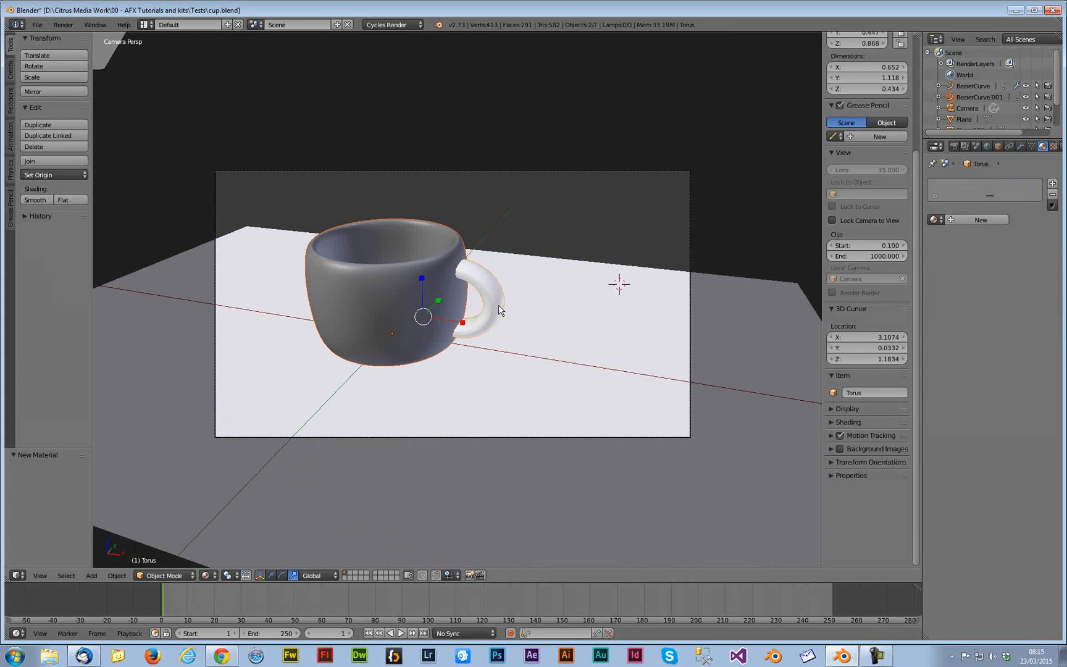
{"action": "left_click", "coordinate": [989, 220]}
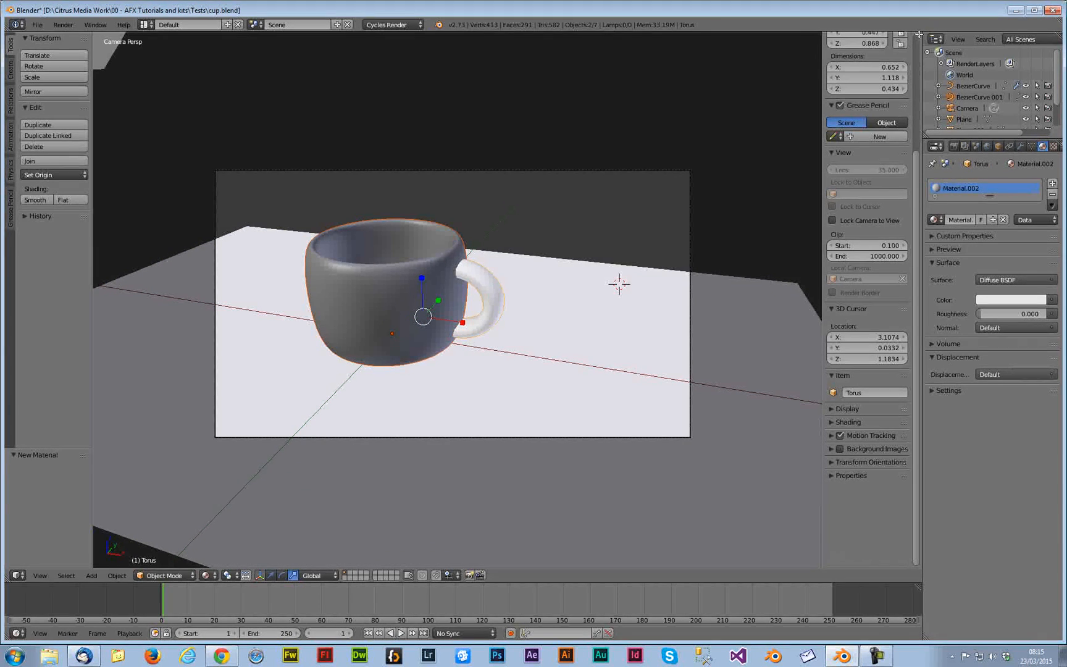
Split the viewport and turn the upper area into the Node Editor
{"action": "left_click_drag", "start_coordinate": [919, 34], "coordinate": [918, 334]}
{"action": "left_click", "coordinate": [18, 334]}
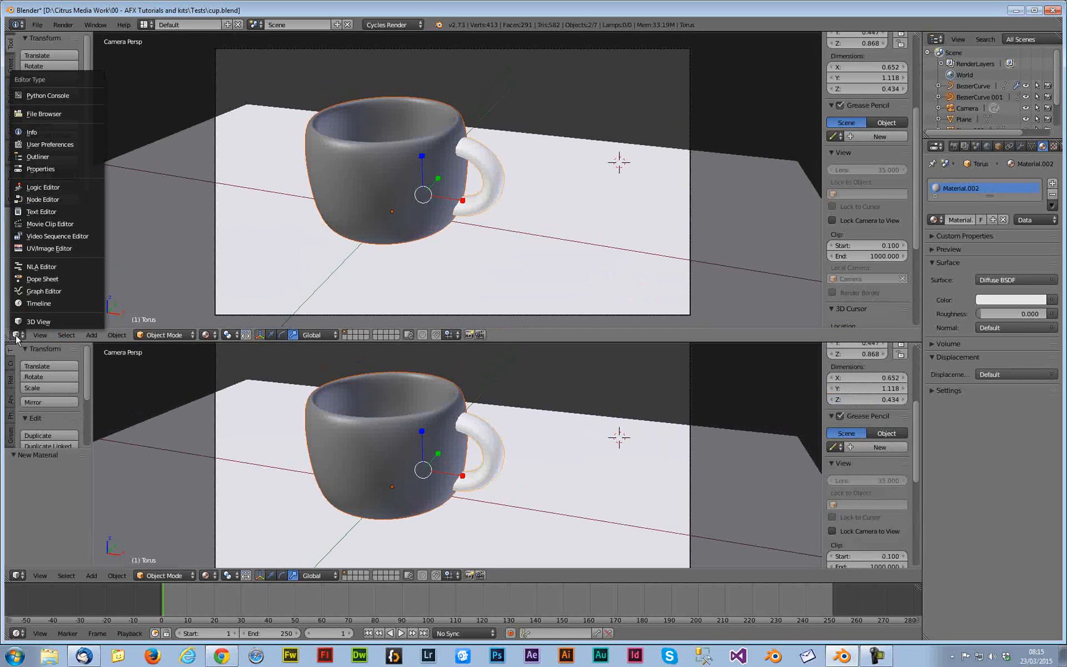
{"action": "left_click", "coordinate": [43, 199]}
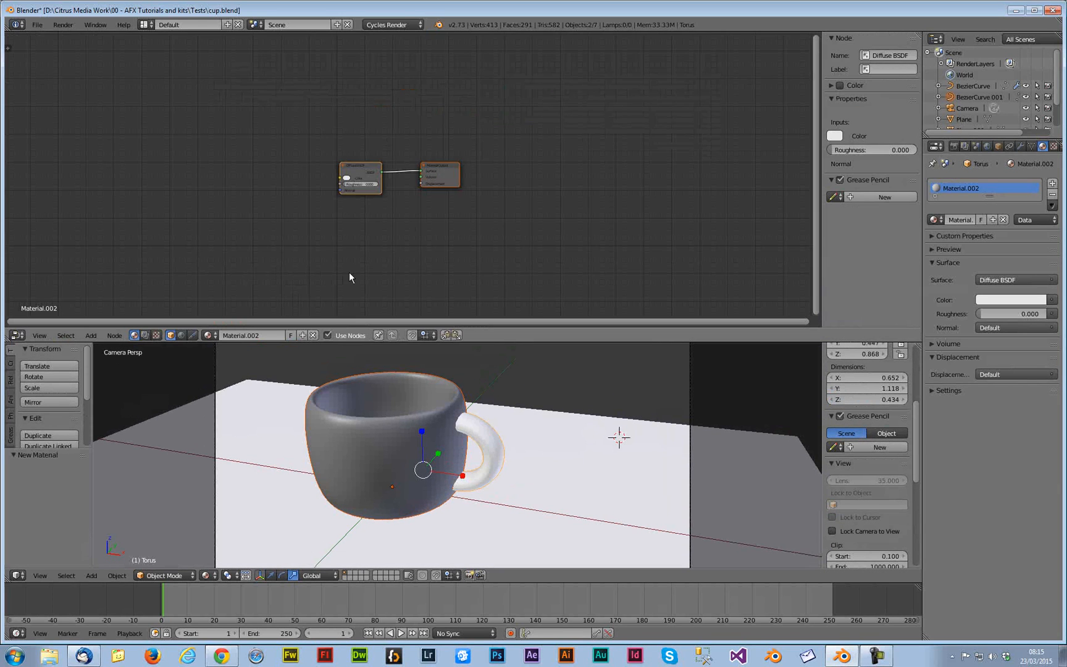
Replace the handle's Diffuse BSDF node with a Glossy BSDF node connected to the Material Output surface
{"action": "scroll", "coordinate": [371, 234], "scroll_direction": "up", "scroll_amount": 7}
{"action": "middle_click_drag", "start_coordinate": [346, 234], "coordinate": [532, 238]}
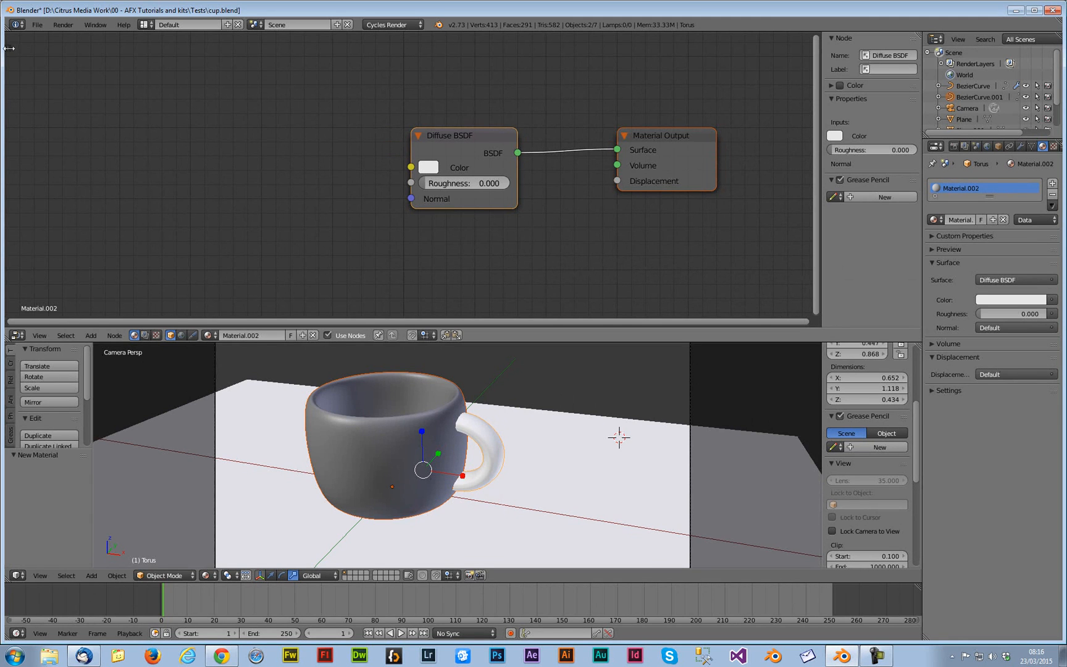
{"action": "left_click", "coordinate": [7, 48]}
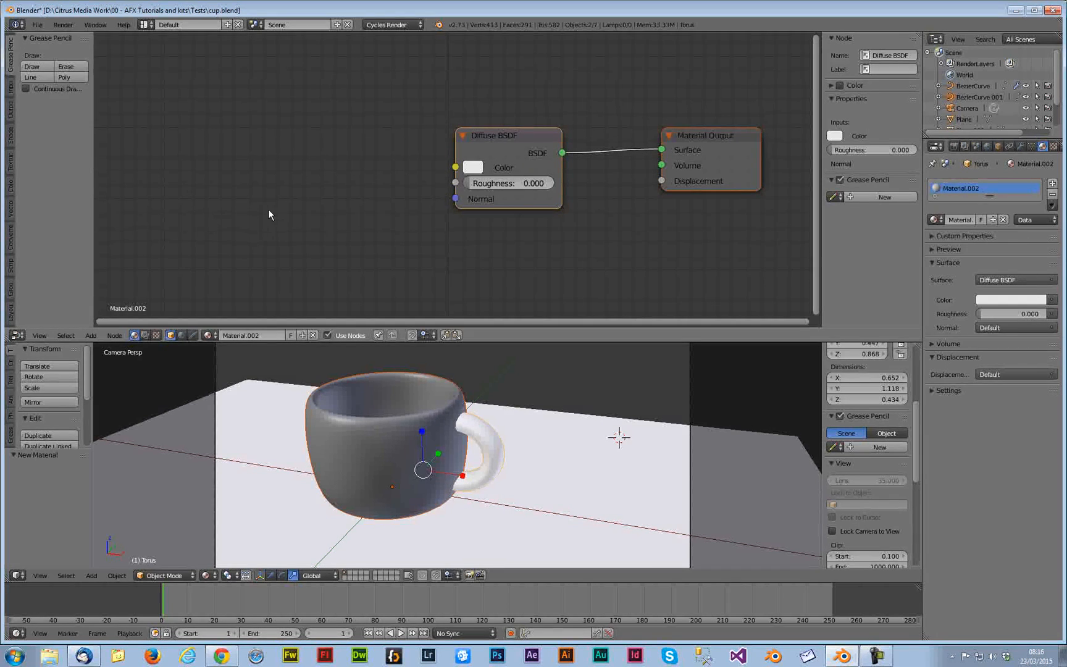
{"action": "middle_click_drag", "start_coordinate": [269, 214], "coordinate": [283, 209]}
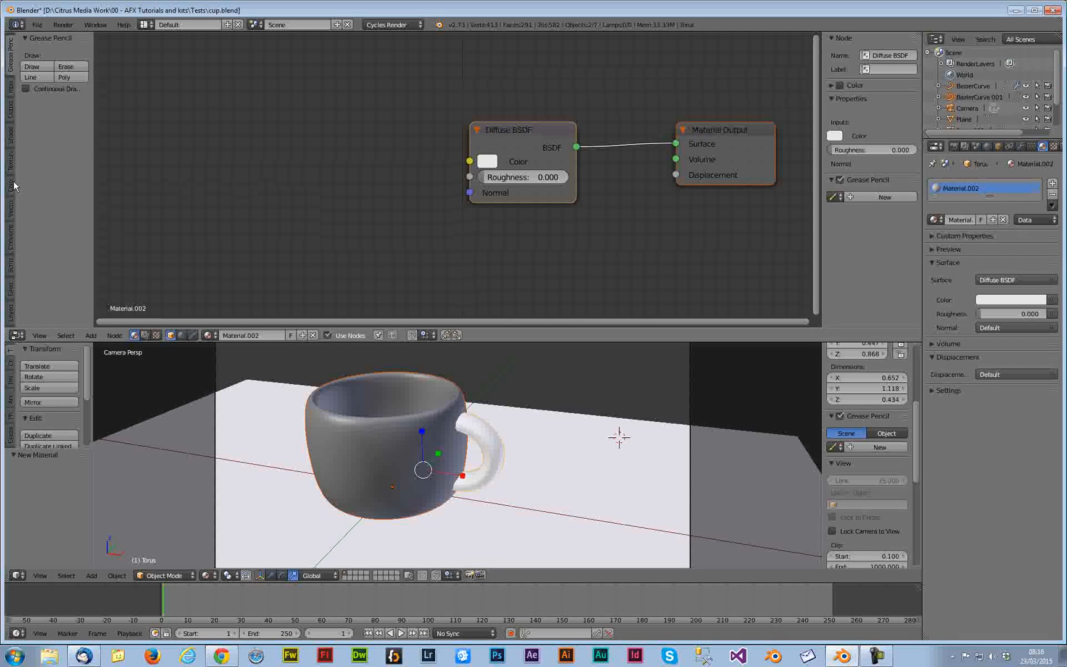
{"action": "left_click", "coordinate": [11, 142]}
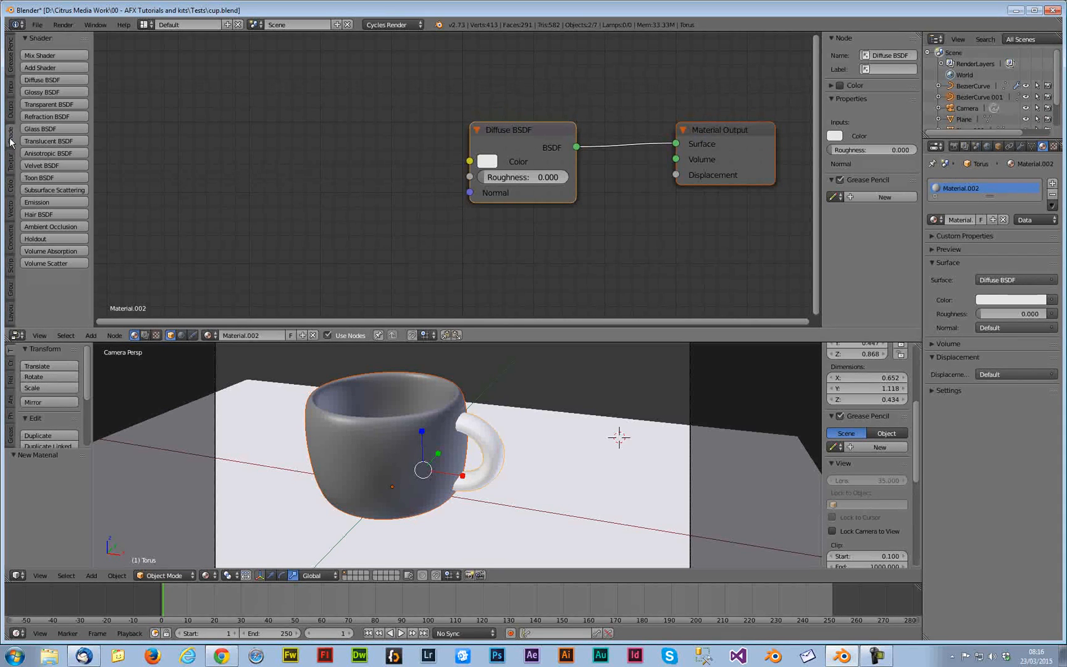
{"action": "left_click", "coordinate": [55, 96]}
{"action": "left_click", "coordinate": [345, 92]}
{"action": "left_click", "coordinate": [537, 162]}
{"action": "key", "text": "x"}
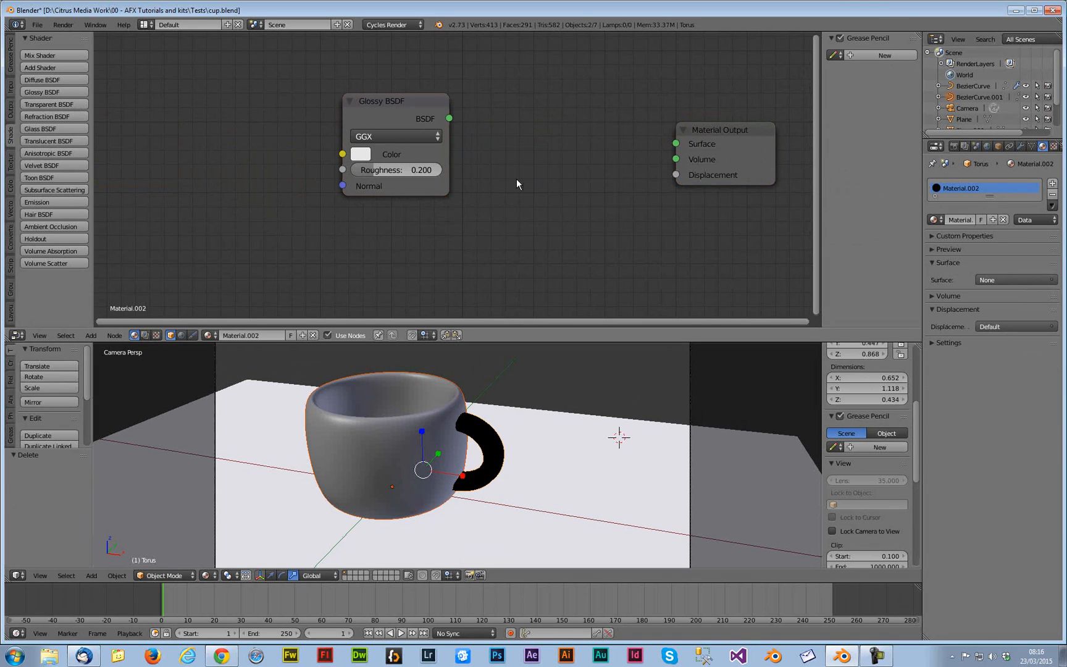
{"action": "mouse_move", "coordinate": [448, 118]}
{"action": "left_mouse_down"}
{"action": "mouse_move", "coordinate": [675, 162]}
{"action": "mouse_move", "coordinate": [676, 144]}
{"action": "left_mouse_up"}
Switch the 3D viewport to Rendered shading
{"action": "left_click", "coordinate": [207, 575]}
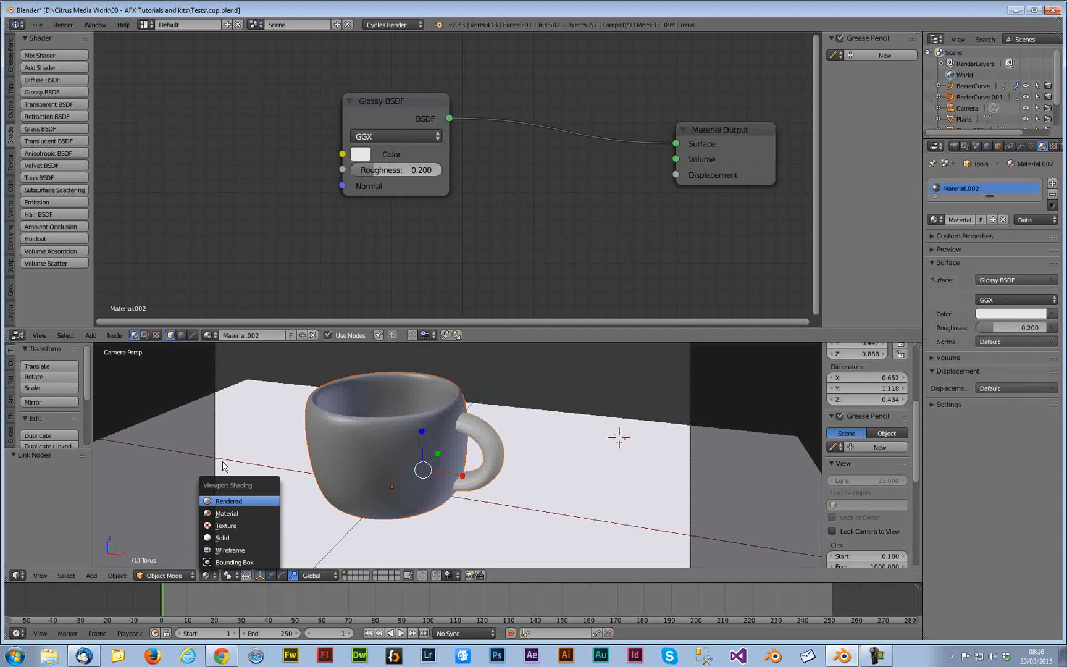
{"action": "left_click", "coordinate": [227, 498]}
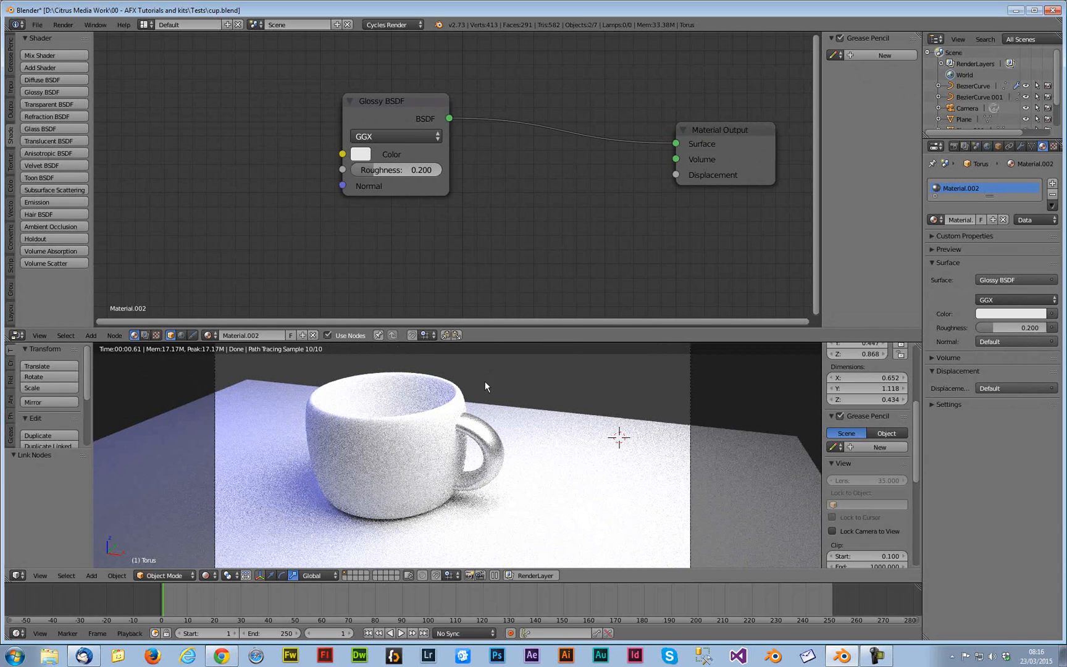
{"action": "left_click", "coordinate": [205, 575]}
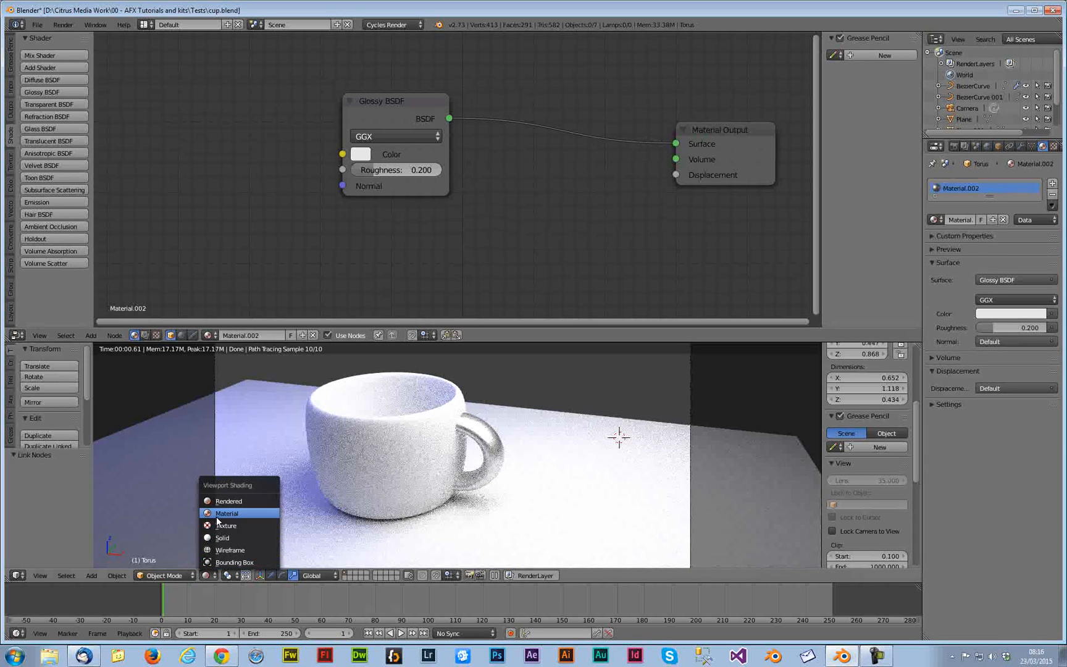
Select the cup body and assign the glossy Material.002 to it
{"action": "right_click", "coordinate": [428, 387]}
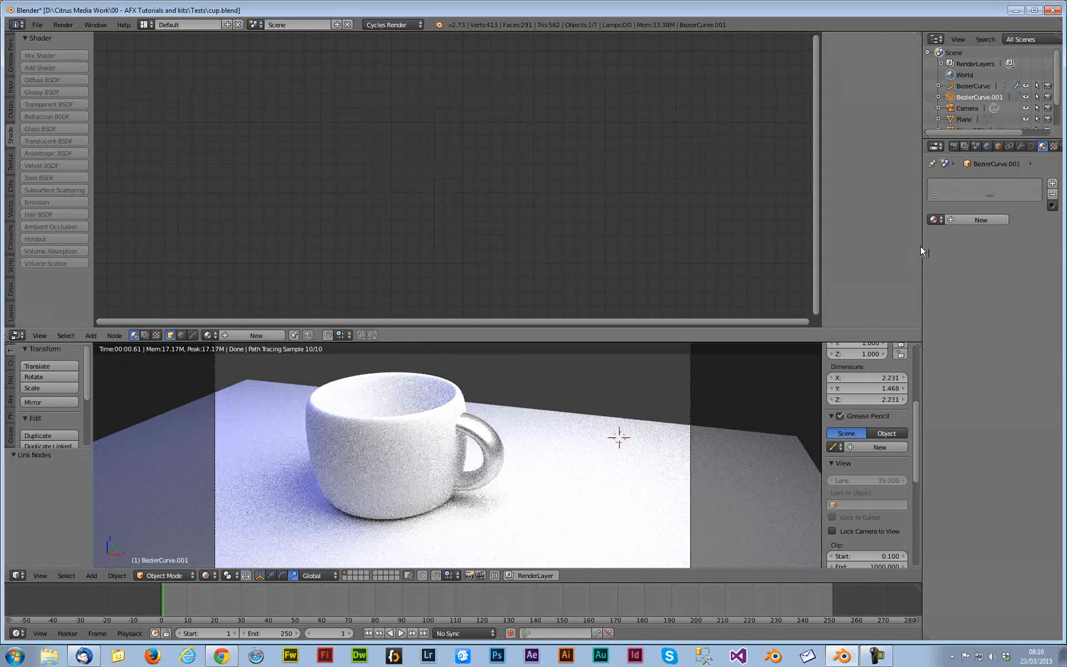
{"action": "left_click", "coordinate": [934, 219]}
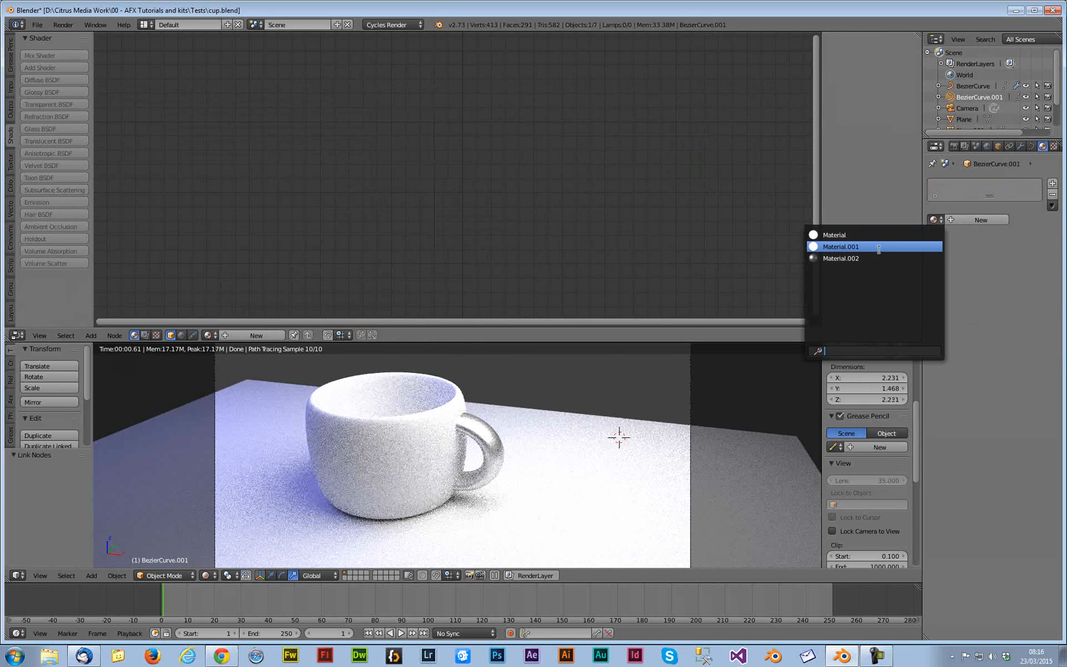
{"action": "left_click", "coordinate": [879, 247]}
{"action": "left_click", "coordinate": [933, 219]}
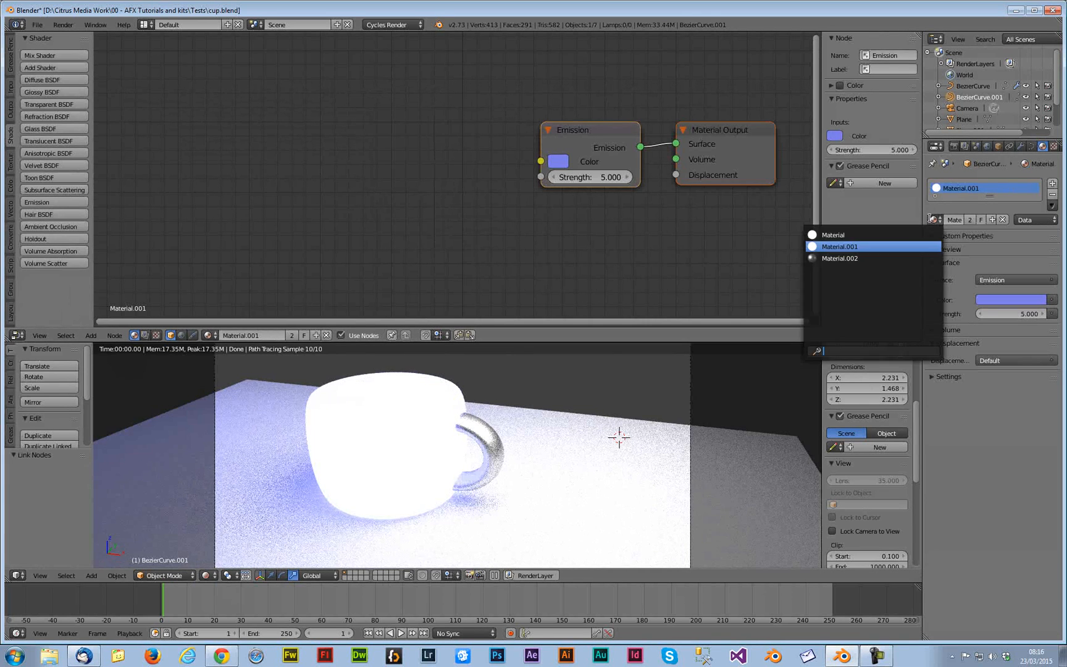
{"action": "left_click", "coordinate": [873, 258]}
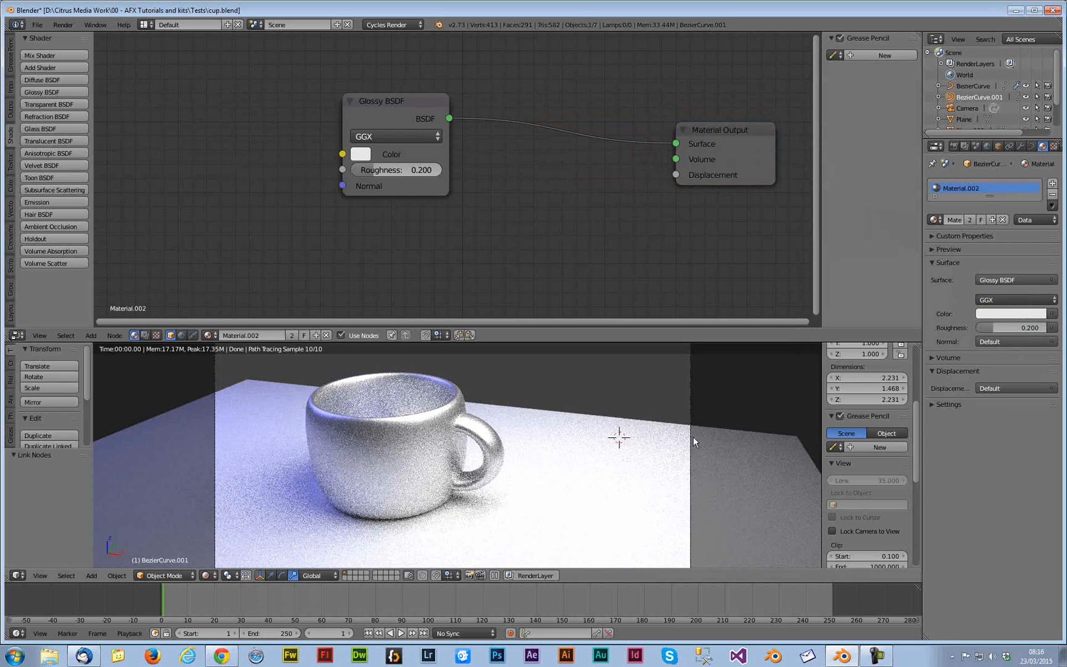
Set the Glossy BSDF roughness to 0 and move the node upward
{"action": "mouse_move", "coordinate": [366, 171]}
{"action": "left_mouse_down"}
{"action": "mouse_move", "coordinate": [346, 178]}
{"action": "mouse_move", "coordinate": [420, 170]}
{"action": "mouse_move", "coordinate": [345, 172]}
{"action": "mouse_move", "coordinate": [368, 173]}
{"action": "left_mouse_up"}
{"action": "left_click_drag", "start_coordinate": [404, 94], "coordinate": [520, 66]}
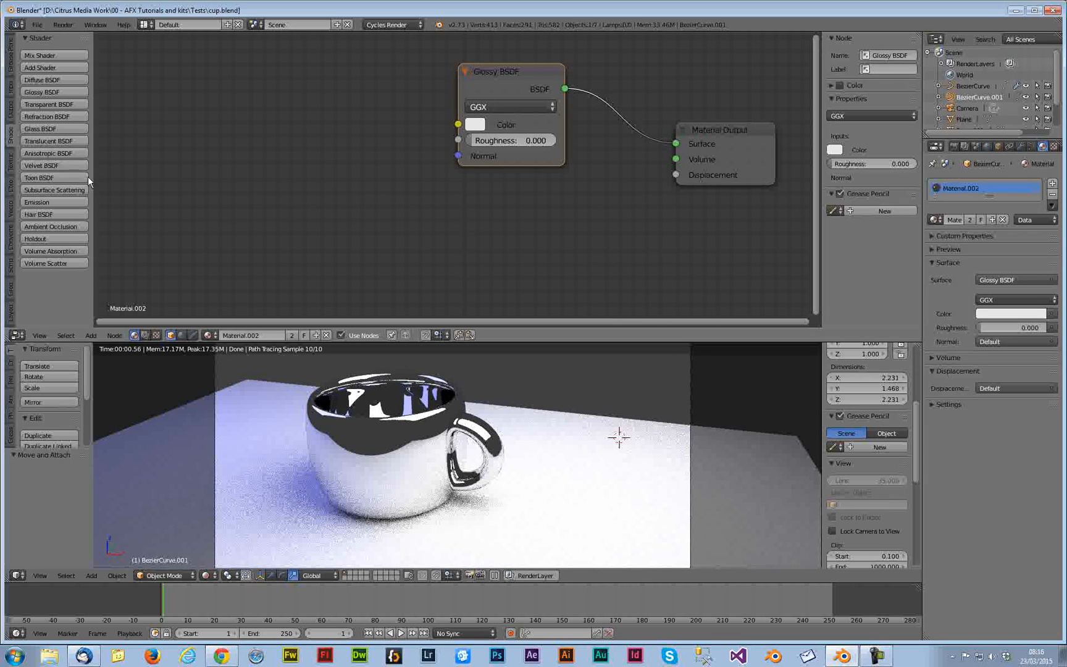
Add a Diffuse BSDF node below the Glossy node and shift the Material Output aside
{"action": "left_click", "coordinate": [67, 81]}
{"action": "left_click", "coordinate": [470, 210]}
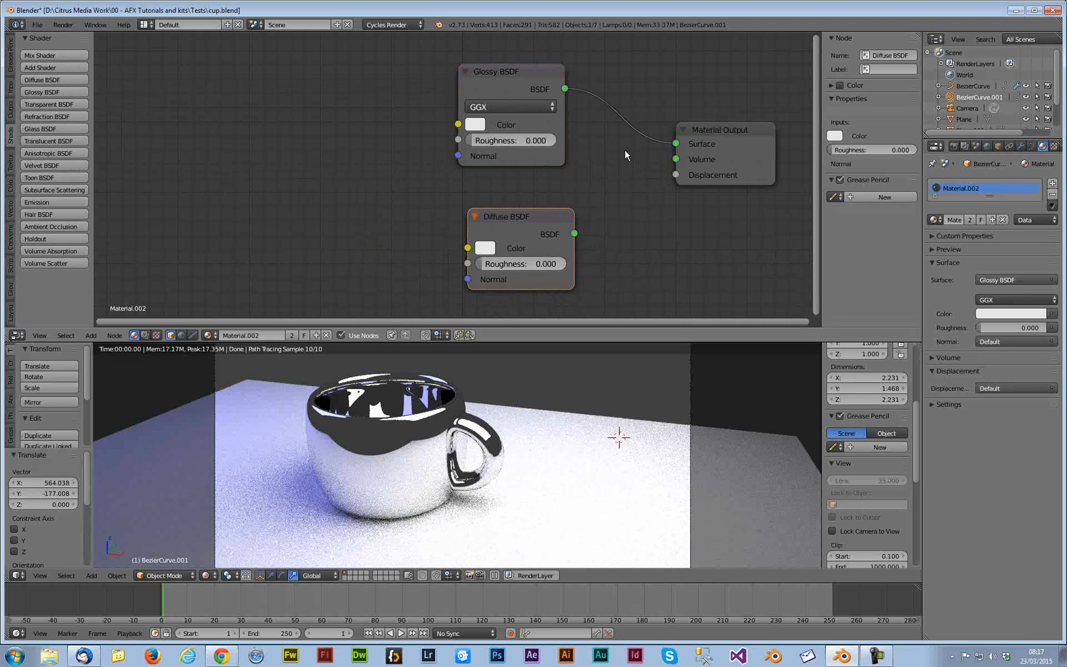
{"action": "left_click_drag", "start_coordinate": [709, 129], "coordinate": [759, 139]}
Combine the Glossy and Diffuse shaders through a Mix Shader before the output, with a factor of 0.827
{"action": "left_click", "coordinate": [50, 55]}
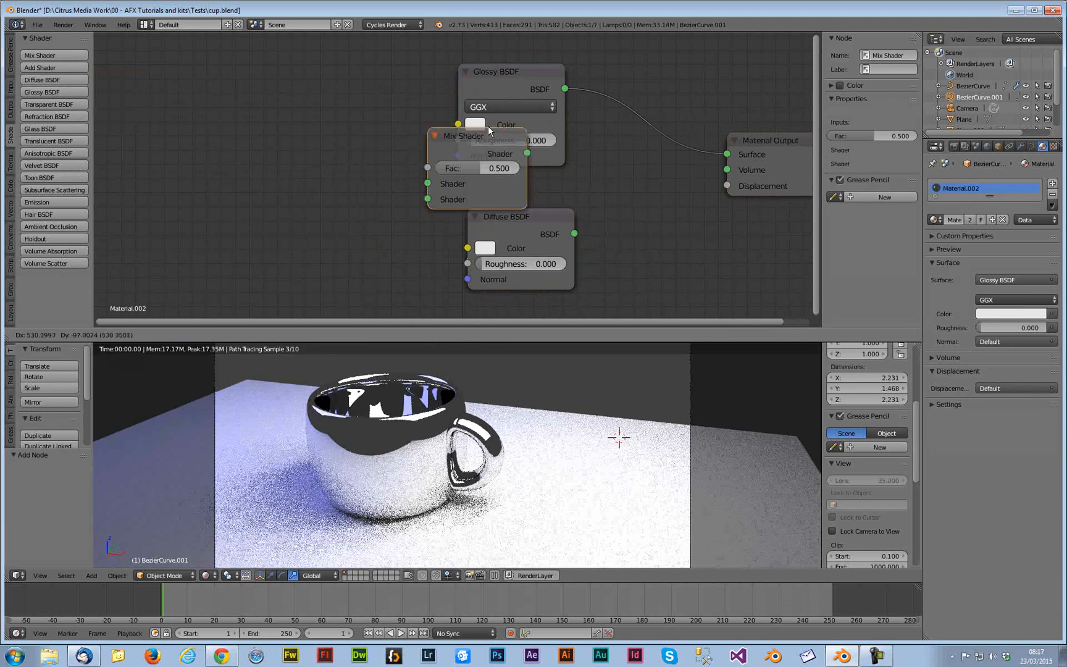
{"action": "left_click", "coordinate": [598, 166]}
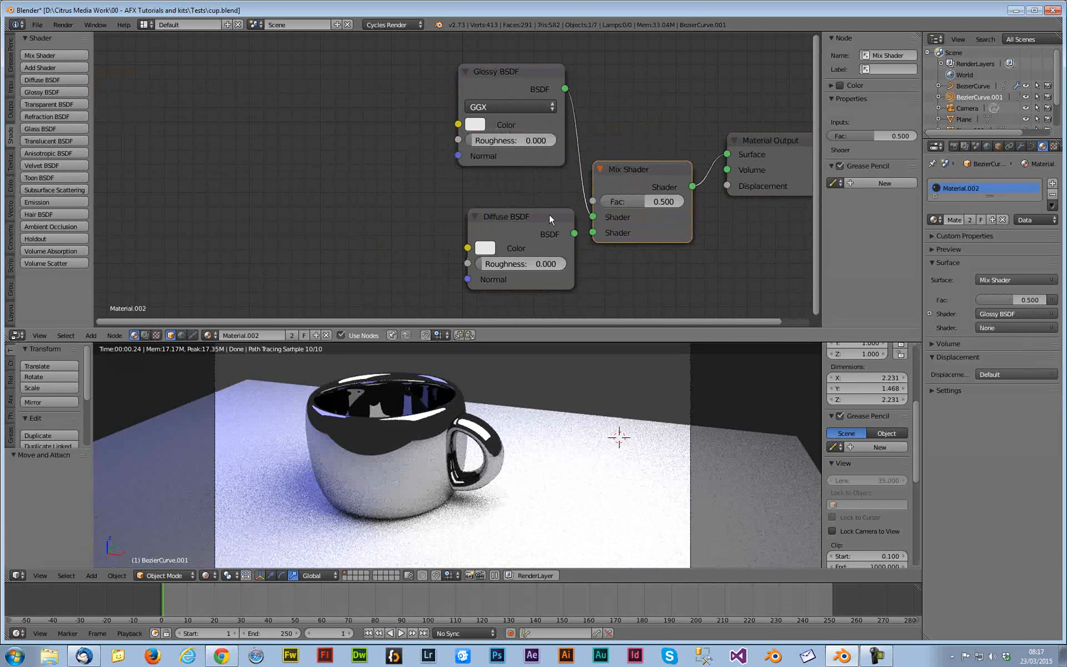
{"action": "left_click_drag", "start_coordinate": [549, 214], "coordinate": [593, 233]}
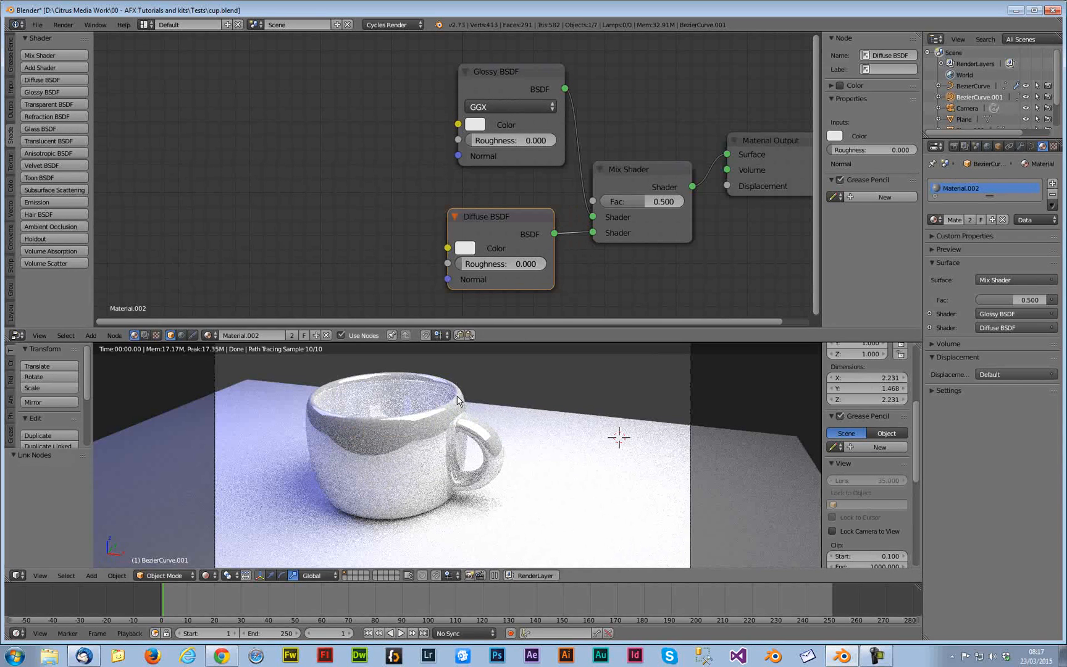
{"action": "mouse_move", "coordinate": [642, 207]}
{"action": "left_mouse_down"}
{"action": "mouse_move", "coordinate": [615, 207]}
{"action": "mouse_move", "coordinate": [667, 207]}
{"action": "left_mouse_up"}
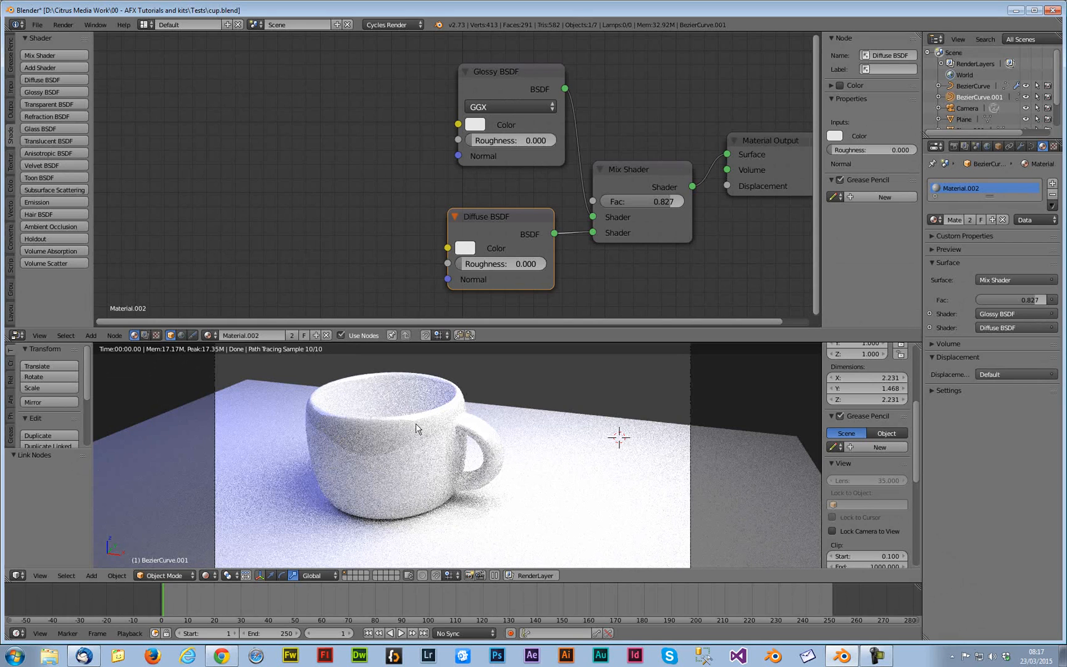
Select the floor plane and add a new material to it
{"action": "right_click", "coordinate": [657, 442]}
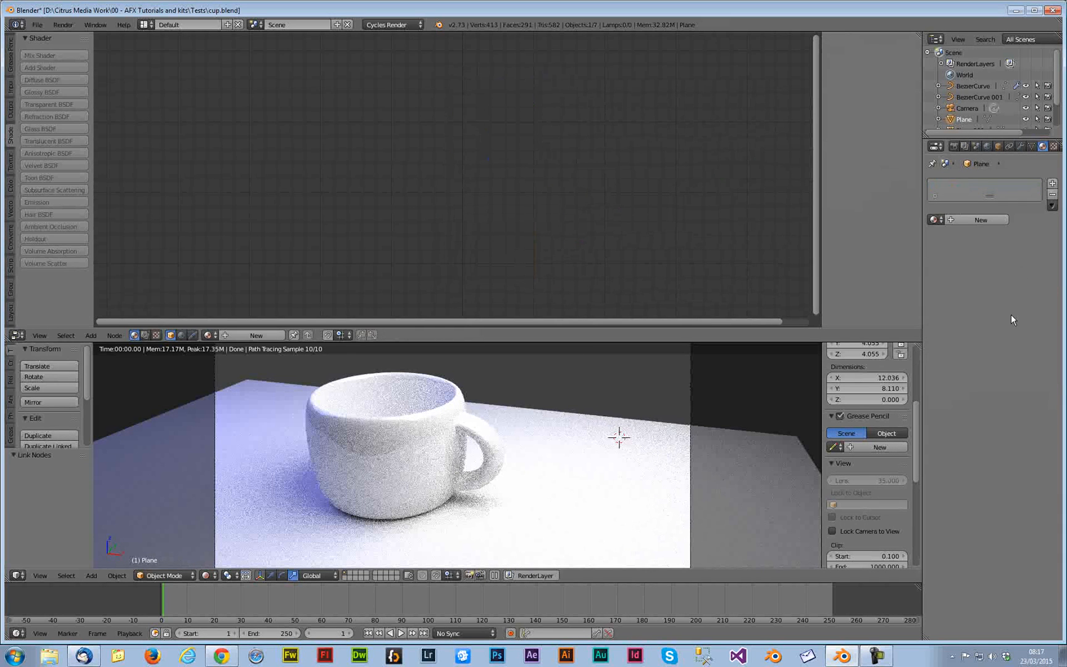
{"action": "left_click", "coordinate": [971, 220]}
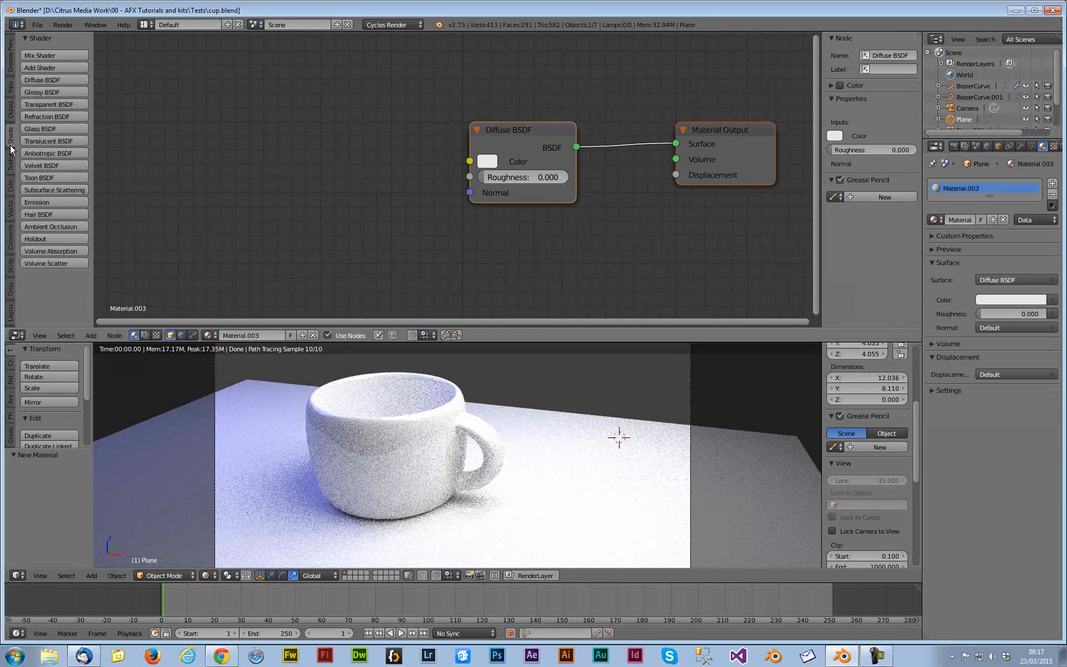
Add an Image Texture node loading imgres.jpg from the Desktop and connect it to the Diffuse color
{"action": "left_click", "coordinate": [10, 166]}
{"action": "left_click", "coordinate": [57, 55]}
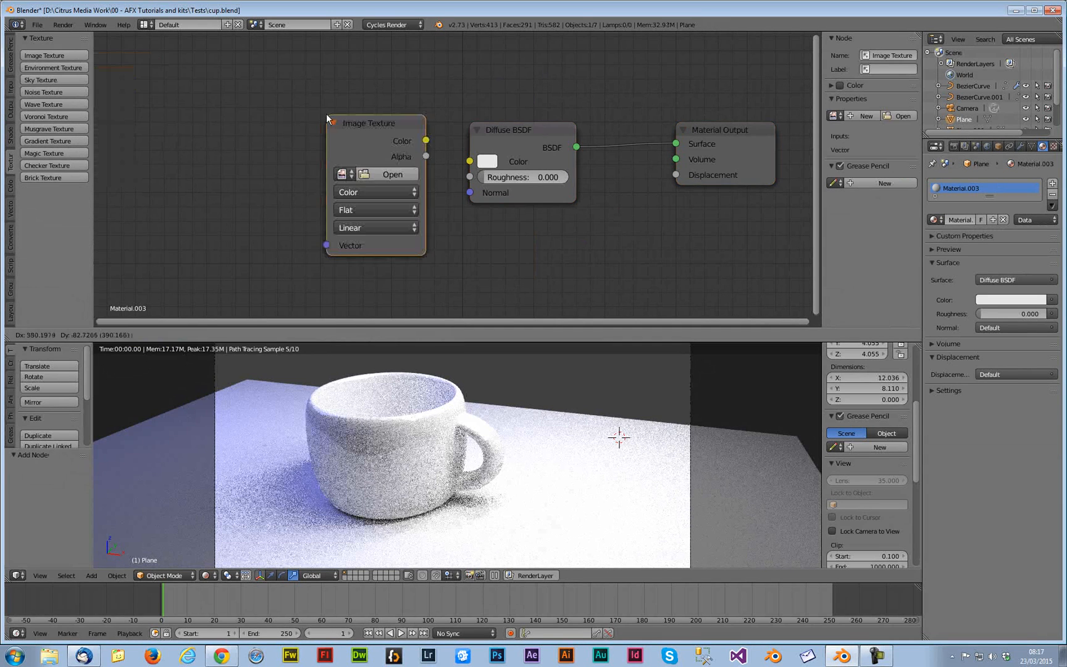
{"action": "left_click", "coordinate": [318, 110]}
{"action": "left_click", "coordinate": [369, 174]}
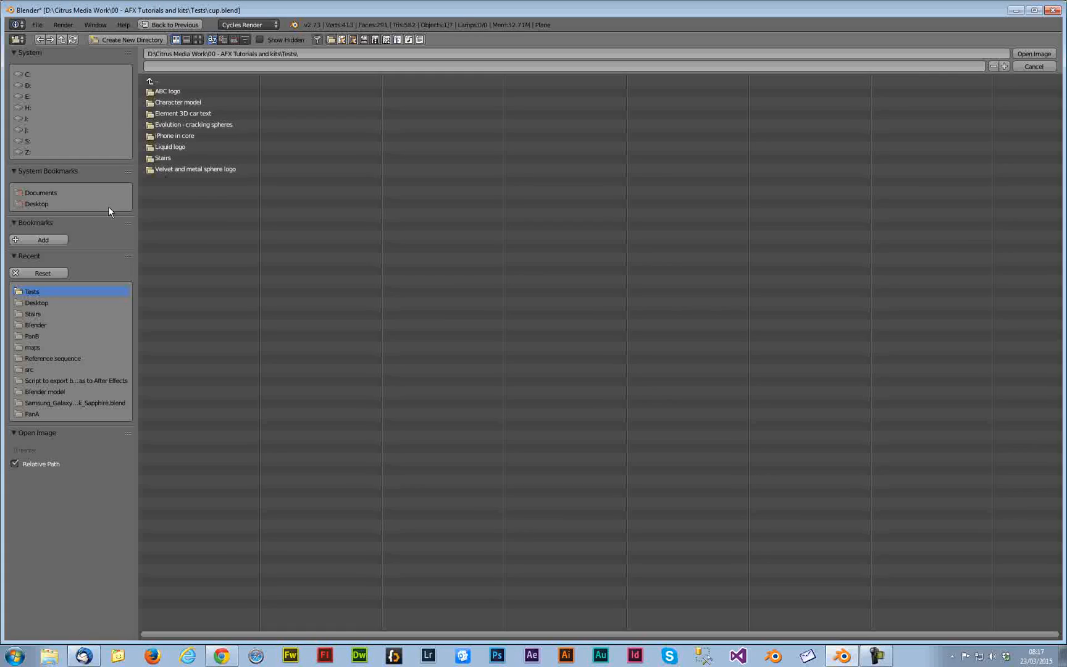
{"action": "left_click", "coordinate": [45, 205]}
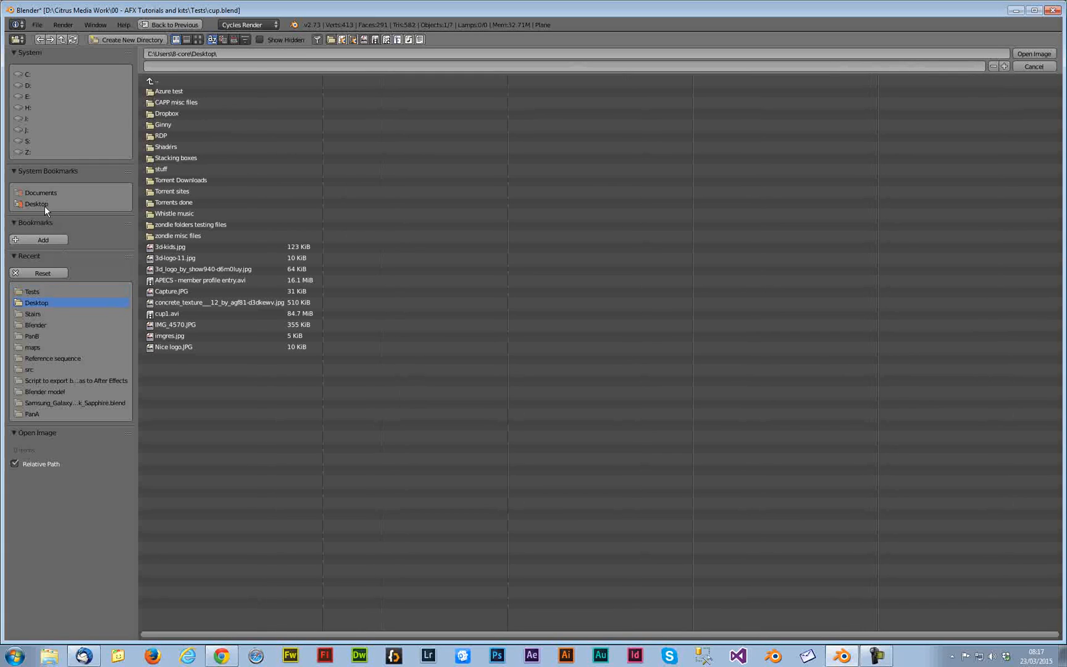
{"action": "left_click", "coordinate": [189, 325]}
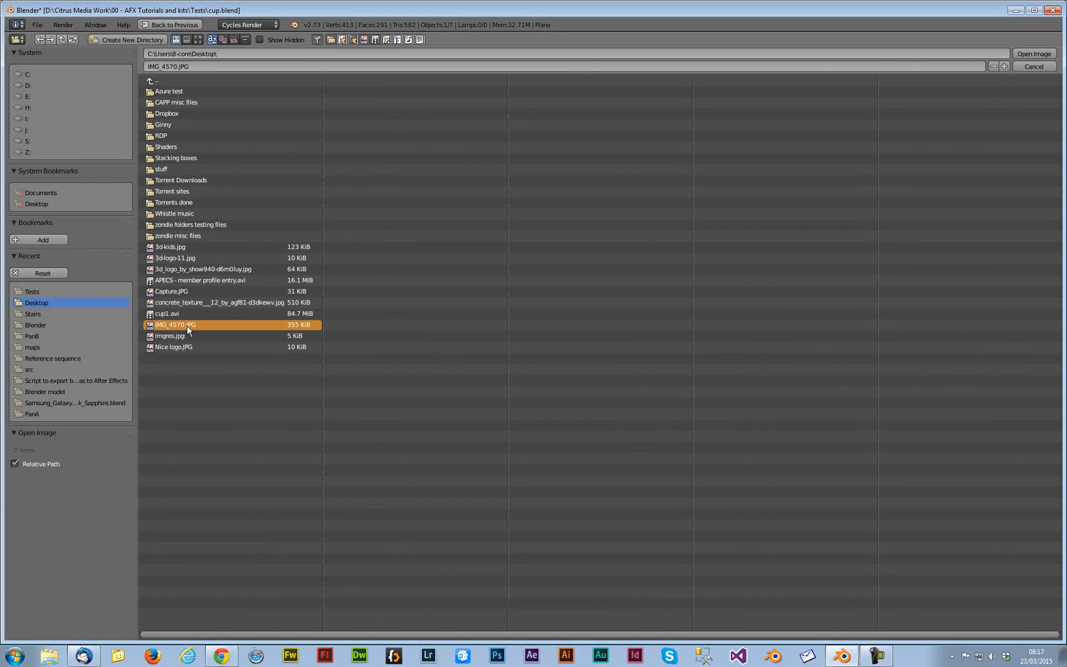
{"action": "left_click", "coordinate": [181, 334]}
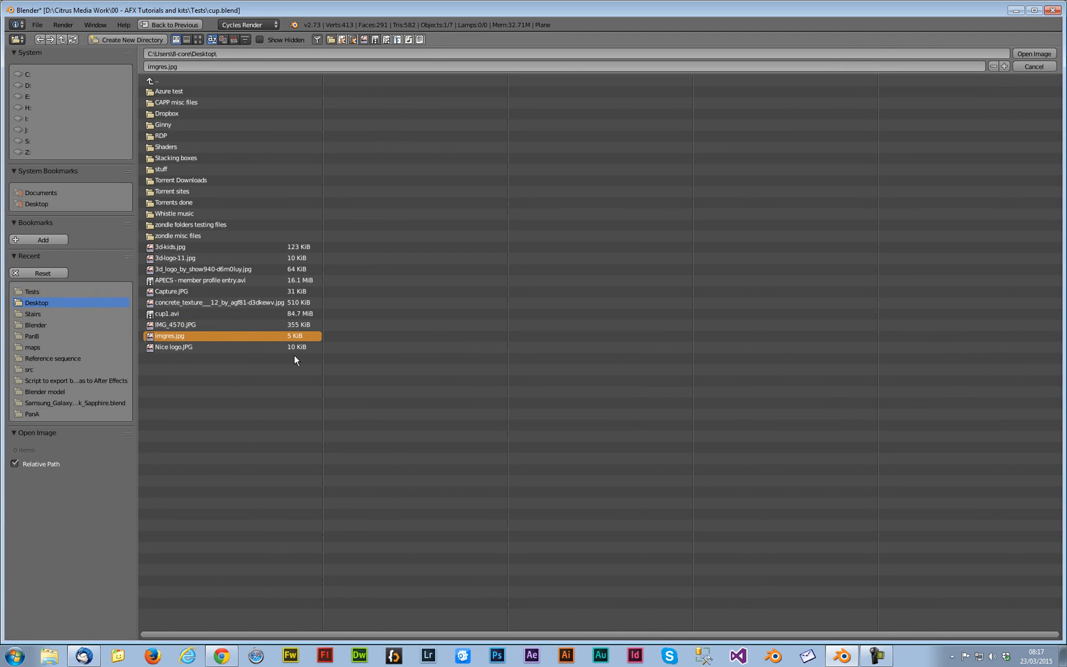
{"action": "key", "text": "Return"}
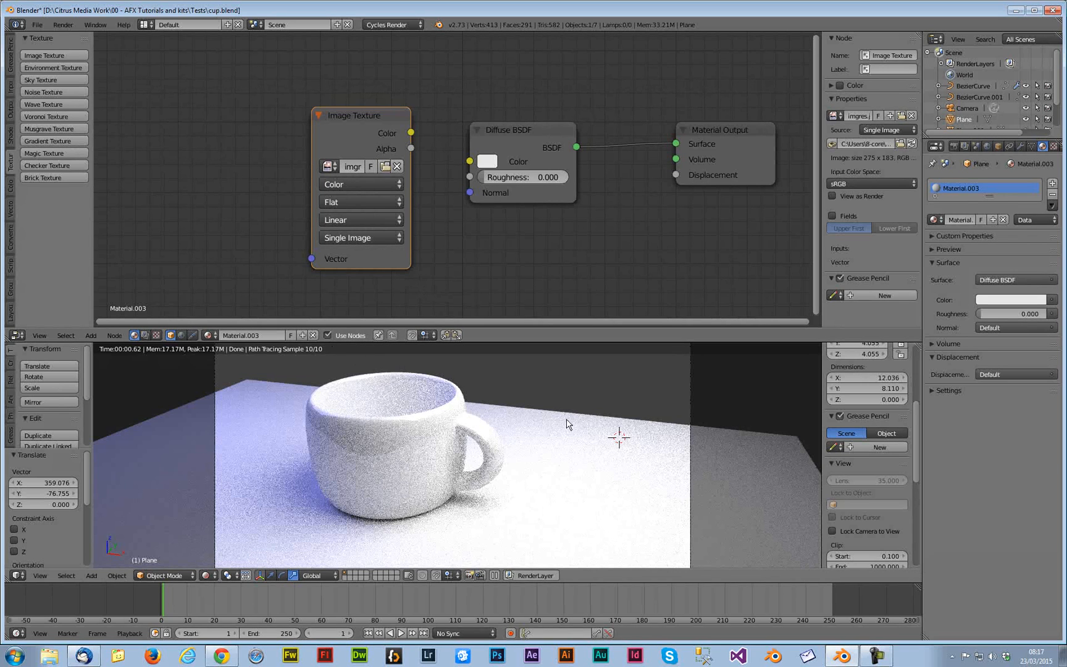
{"action": "left_click_drag", "start_coordinate": [397, 119], "coordinate": [469, 161]}
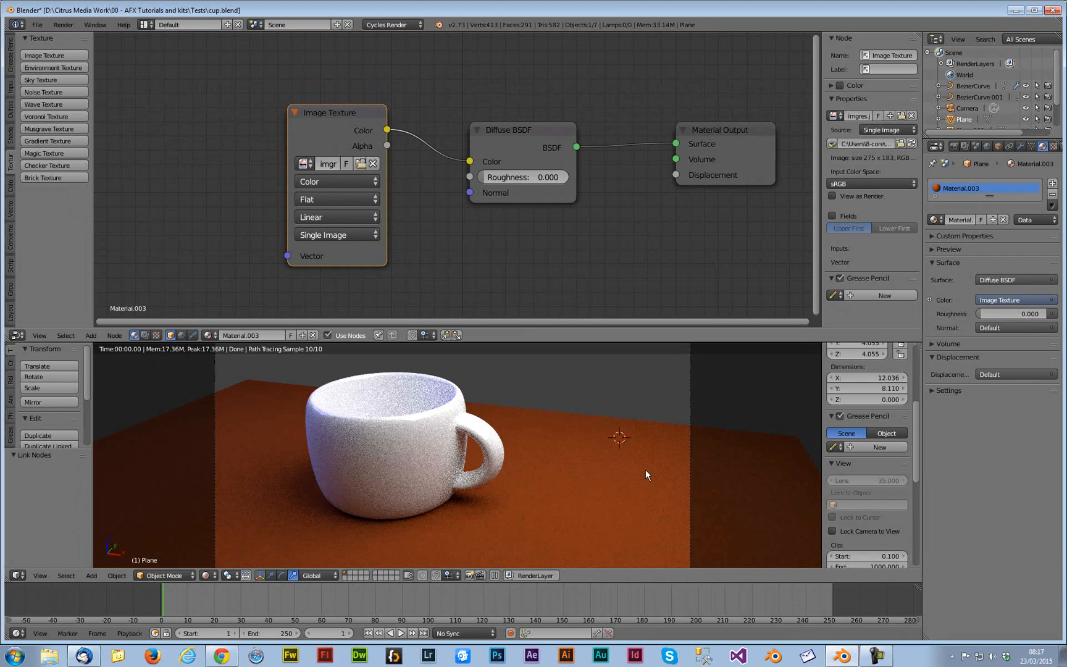
Add a Texture Coordinate node and connect its Generated output to the Image Texture vector
{"action": "left_click", "coordinate": [11, 88]}
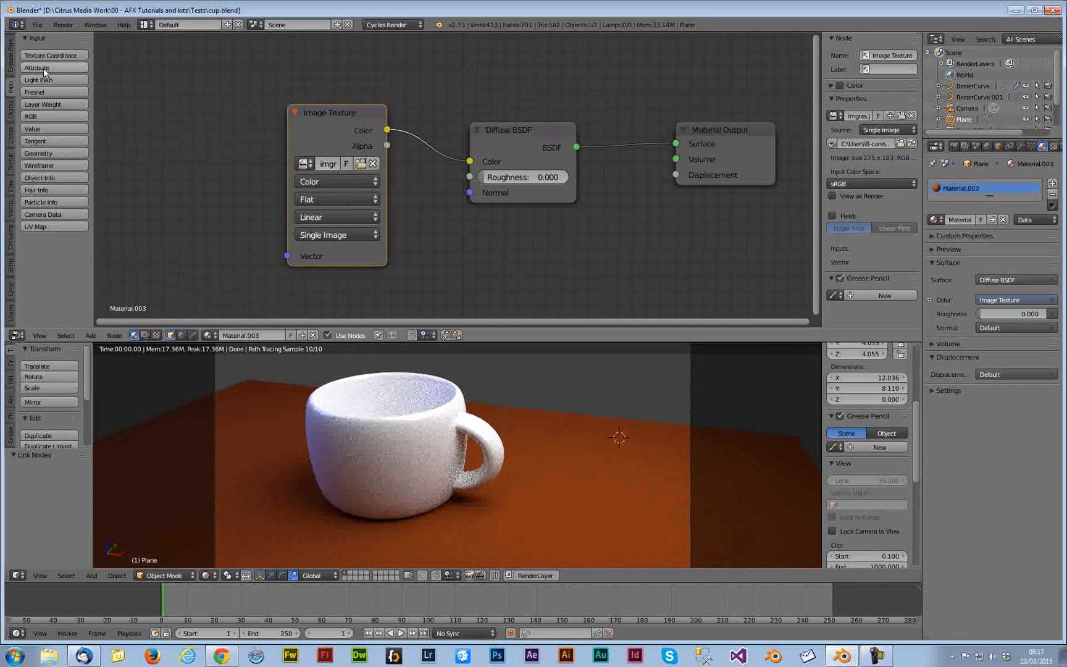
{"action": "left_click", "coordinate": [55, 55]}
{"action": "left_click", "coordinate": [132, 94]}
{"action": "left_click_drag", "start_coordinate": [234, 117], "coordinate": [288, 256]}
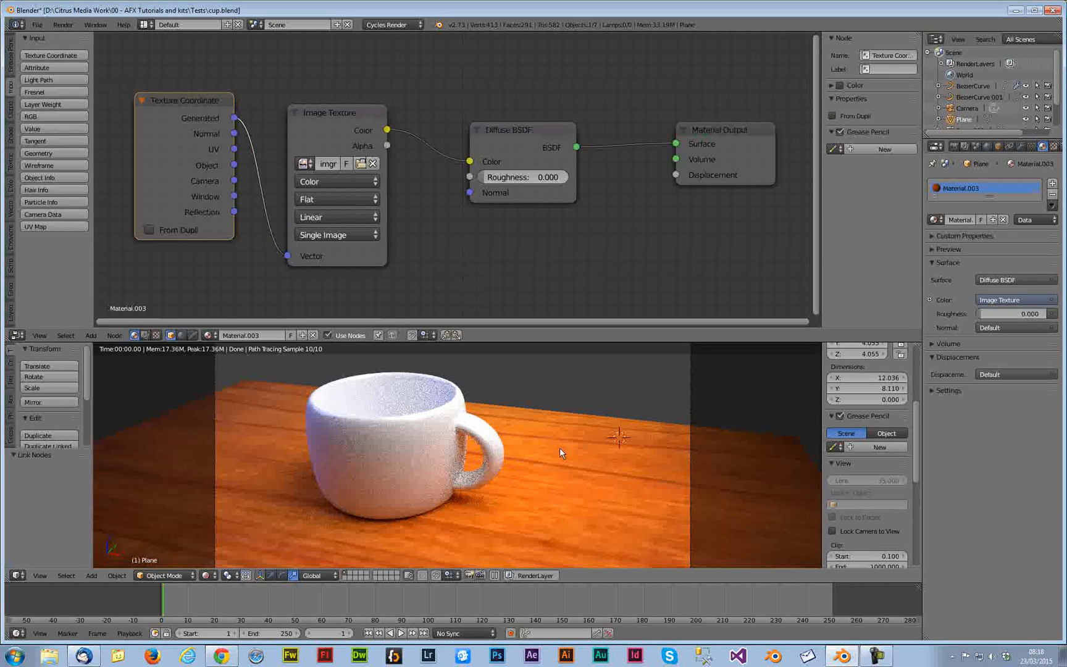
Insert a Mapping node between the Texture Coordinate and Image Texture nodes, rearranging the nodes
{"action": "middle_click_drag", "start_coordinate": [449, 200], "coordinate": [573, 200]}
{"action": "scroll", "coordinate": [358, 149], "scroll_direction": "down", "scroll_amount": 1}
{"action": "left_click_drag", "start_coordinate": [332, 107], "coordinate": [198, 103]}
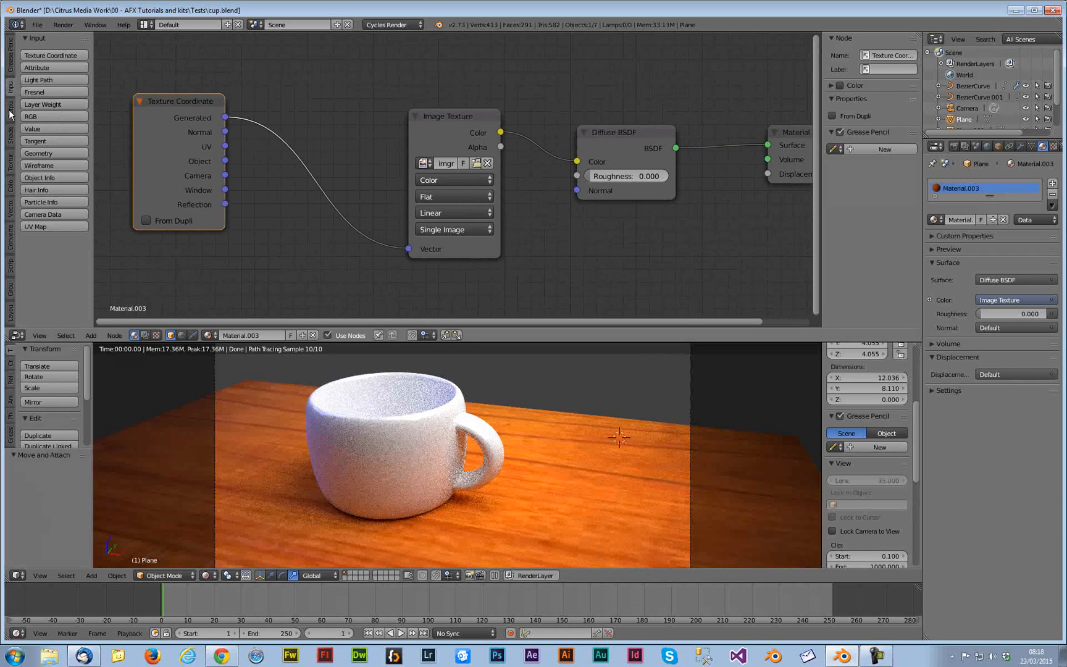
{"action": "left_click", "coordinate": [10, 113]}
{"action": "left_click", "coordinate": [10, 133]}
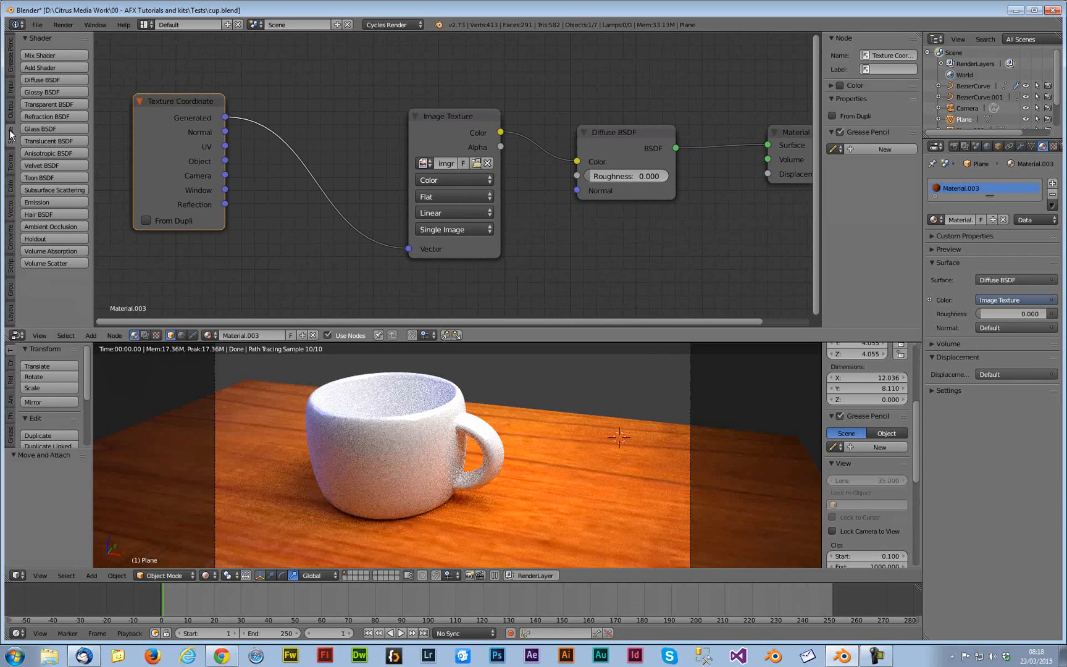
{"action": "left_click", "coordinate": [10, 168]}
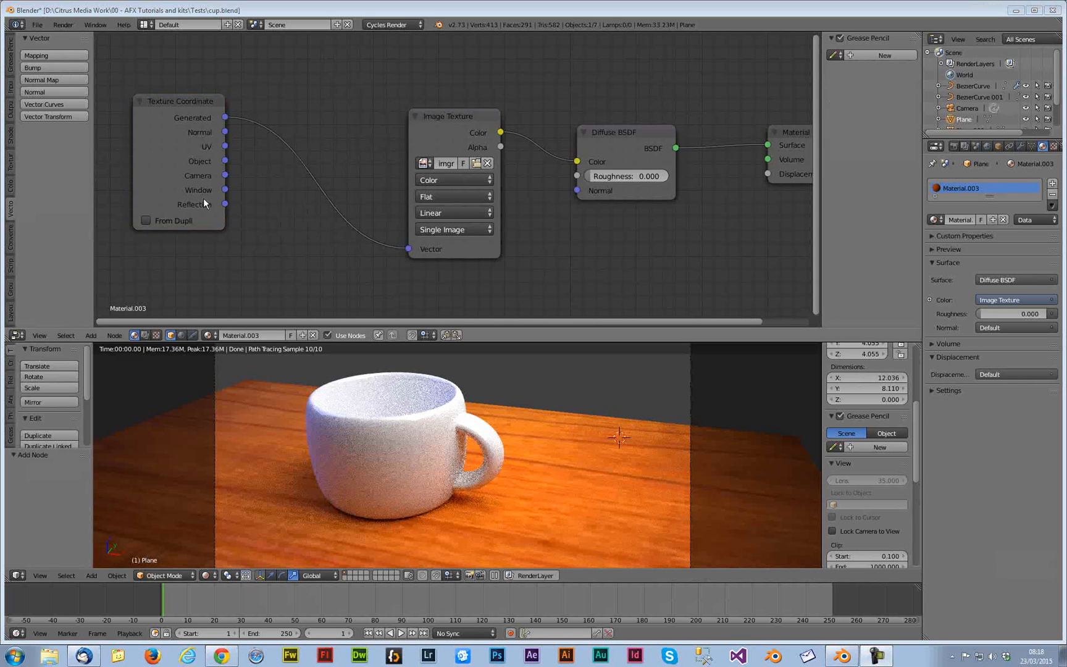
{"action": "left_click", "coordinate": [55, 54]}
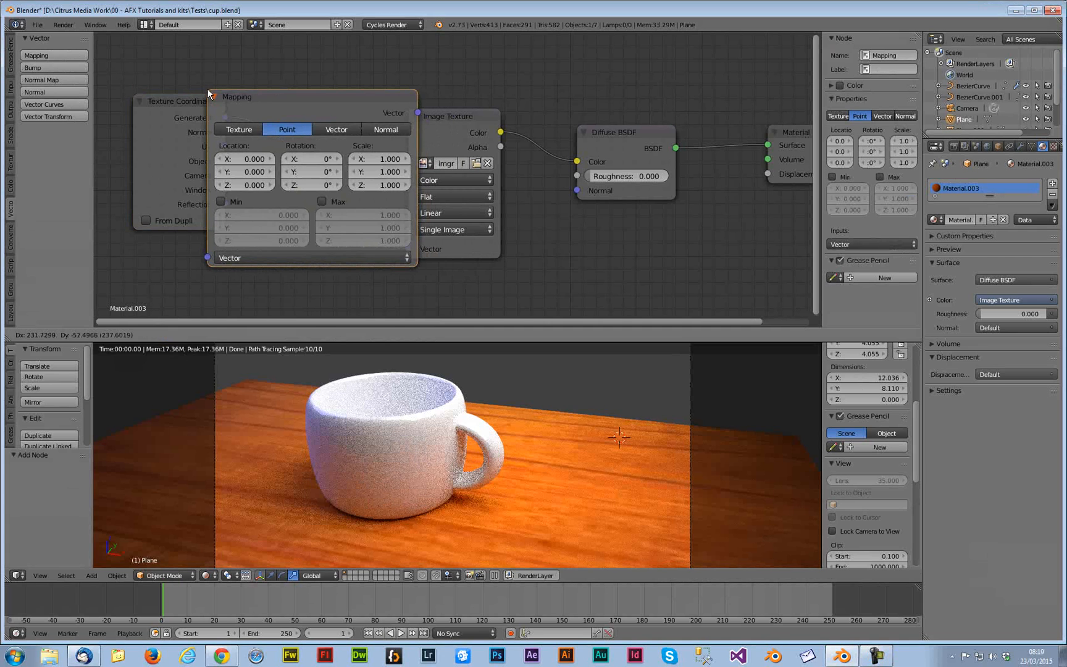
{"action": "left_click", "coordinate": [207, 88]}
{"action": "left_click_drag", "start_coordinate": [309, 102], "coordinate": [345, 91]}
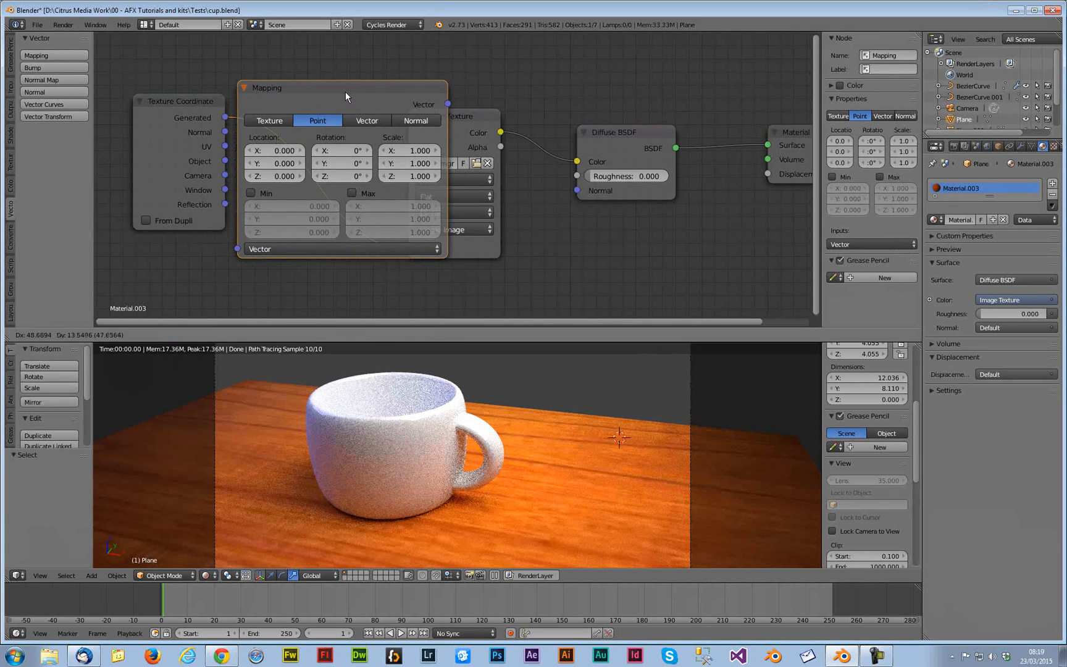
{"action": "left_click_drag", "start_coordinate": [212, 101], "coordinate": [128, 101]}
{"action": "left_click_drag", "start_coordinate": [308, 91], "coordinate": [236, 103]}
{"action": "left_click", "coordinate": [237, 103]}
{"action": "scroll", "coordinate": [422, 227], "scroll_direction": "down", "scroll_amount": 2}
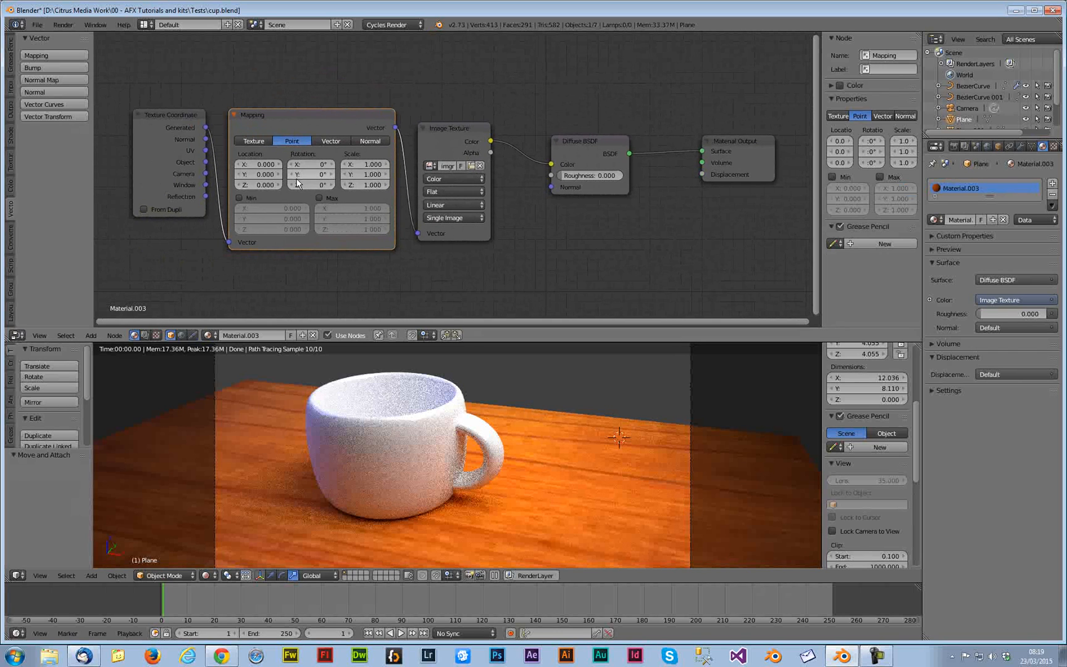
Set the Mapping node's X, Y and Z scale to 2
{"action": "left_click", "coordinate": [367, 165]}
{"action": "type", "text": "2"}
{"action": "key", "text": "Return"}
{"action": "left_click", "coordinate": [375, 179]}
{"action": "type", "text": "2"}
{"action": "key", "text": "Return"}
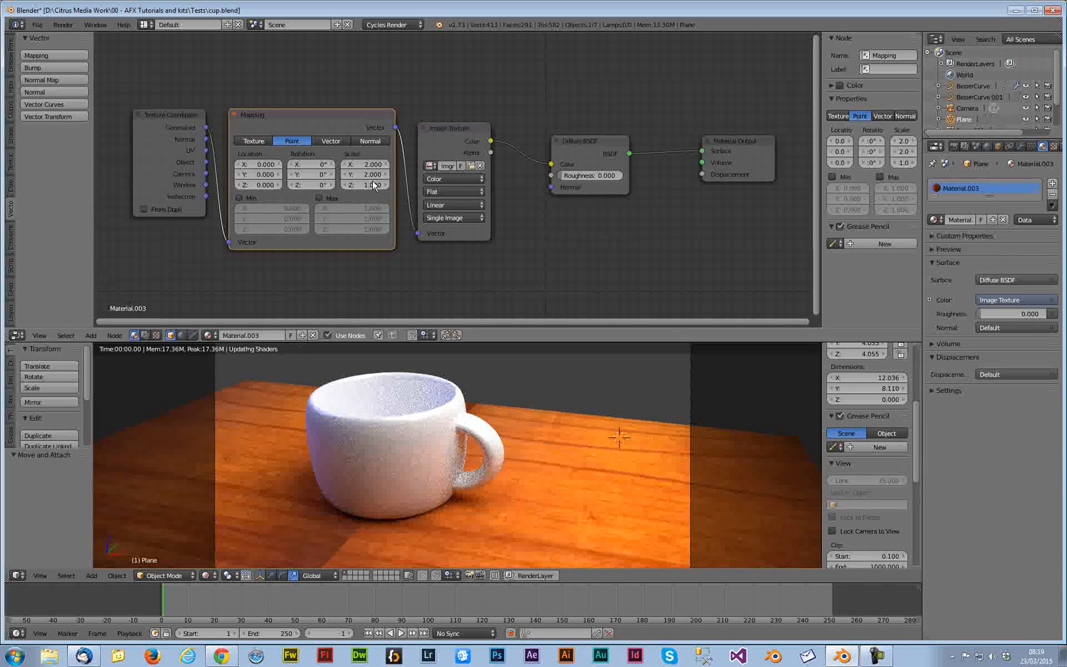
{"action": "left_click", "coordinate": [372, 186]}
{"action": "type", "text": "2"}
{"action": "key", "text": "Return"}
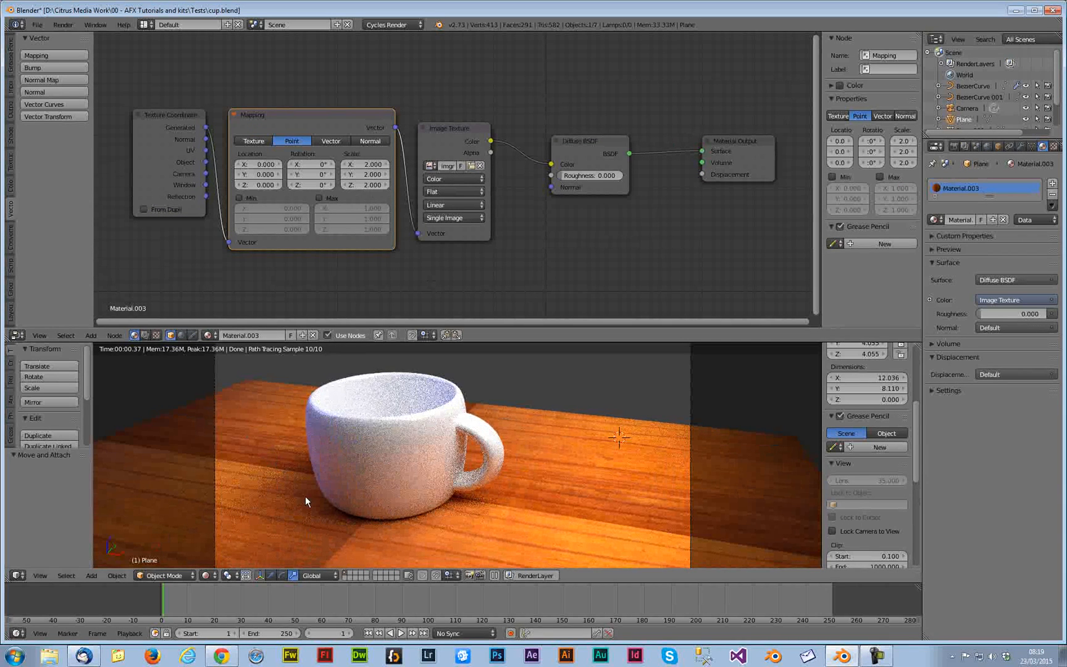
Set the Mapping node's Y and X scale to 1
{"action": "left_click", "coordinate": [365, 175]}
{"action": "type", "text": "1"}
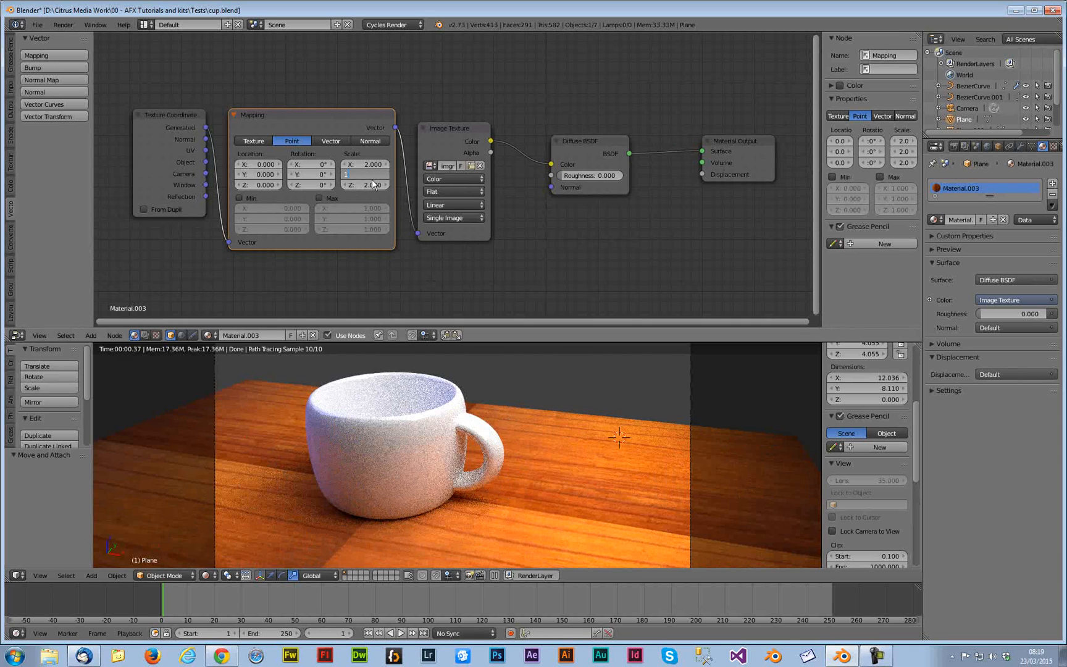
{"action": "key", "text": "Return"}
{"action": "left_click", "coordinate": [373, 166]}
{"action": "type", "text": "1"}
{"action": "key", "text": "Return"}
Set the Mapping node's Y scale to 5
{"action": "left_click", "coordinate": [374, 176]}
{"action": "type", "text": "5"}
{"action": "key", "text": "Return"}
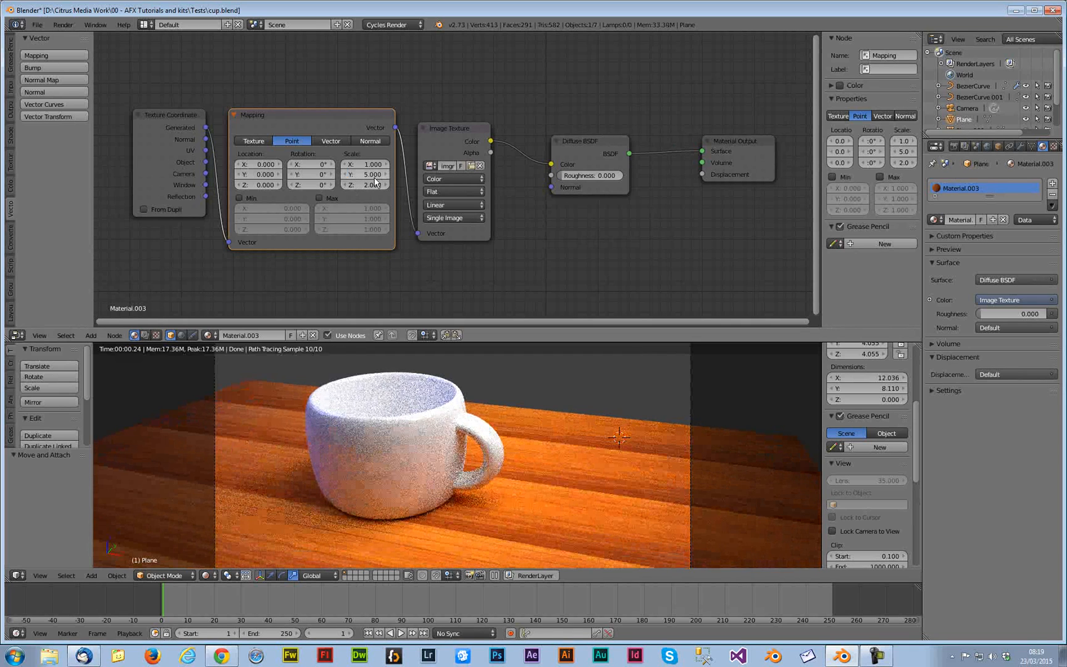
Set the Mapping node's Y scale to 2
{"action": "left_click", "coordinate": [372, 175]}
{"action": "type", "text": "2"}
{"action": "key", "text": "Return"}
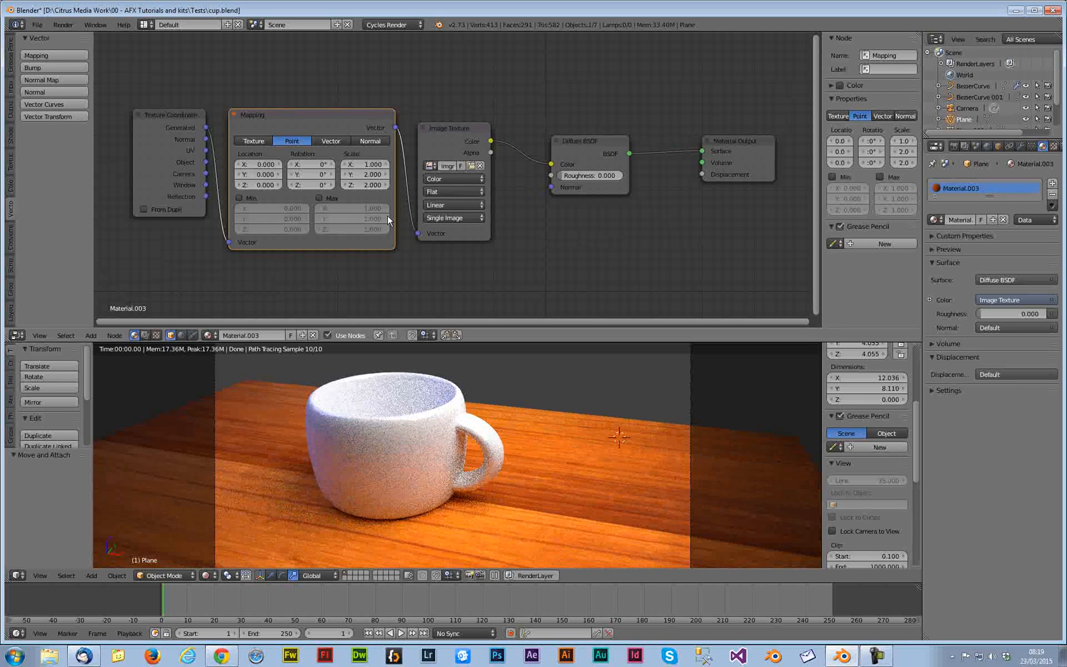
Set the Mapping node's Y scale to 3
{"action": "left_click", "coordinate": [372, 175]}
{"action": "type", "text": "3"}
{"action": "key", "text": "Return"}
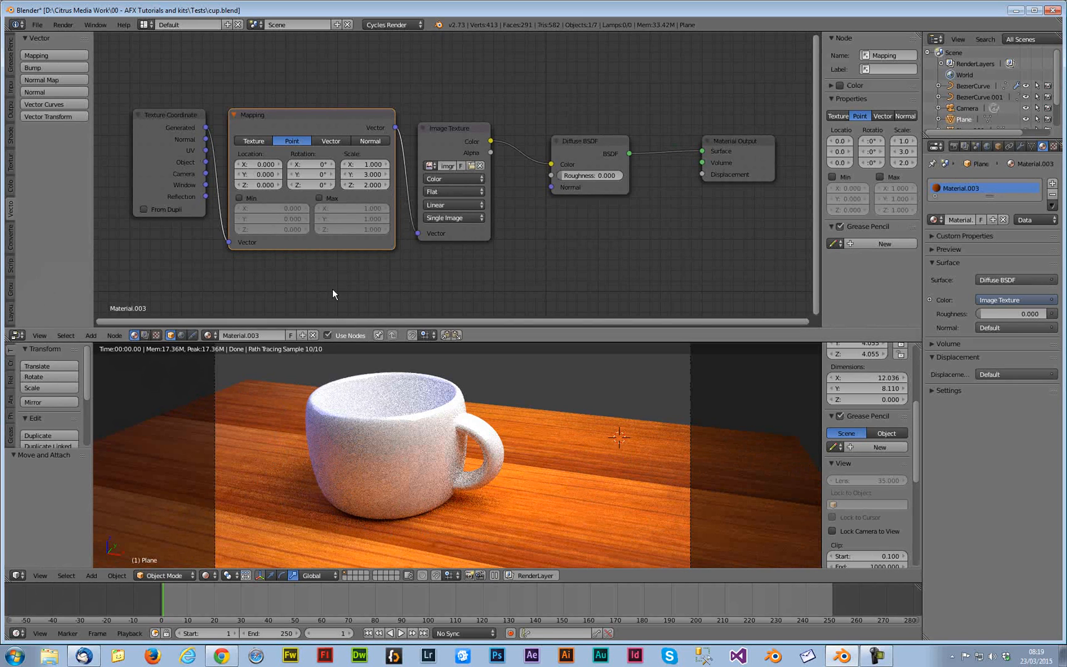
{"action": "middle_click_drag", "start_coordinate": [623, 229], "coordinate": [624, 230]}
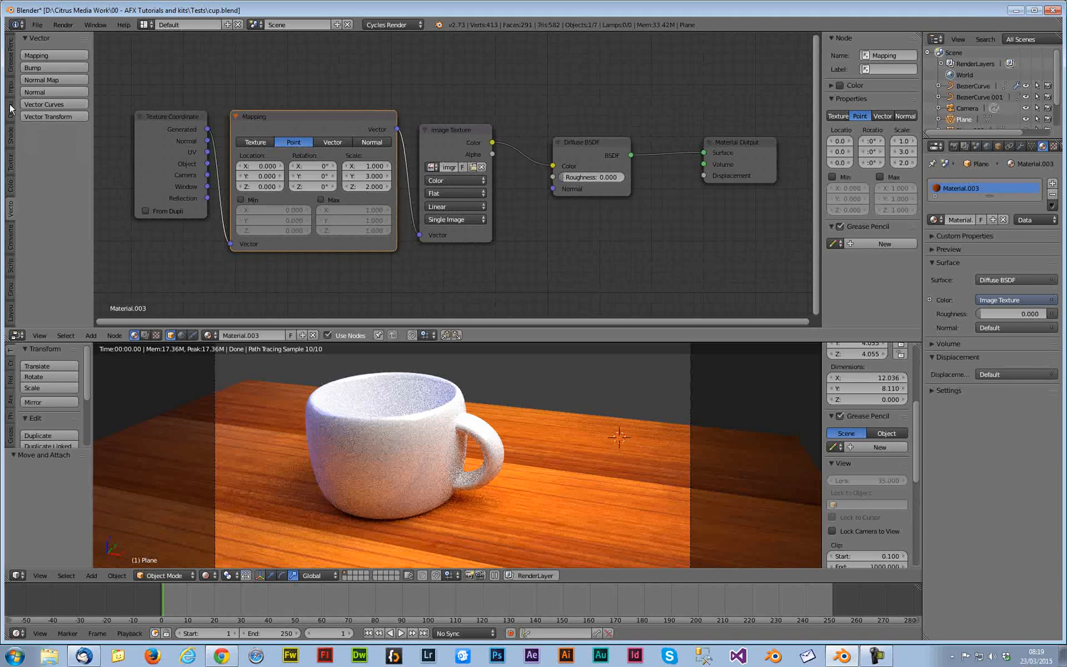
Add a Glossy BSDF shader node above the Diffuse BSDF node
{"action": "left_click", "coordinate": [10, 136]}
{"action": "left_click", "coordinate": [58, 91]}
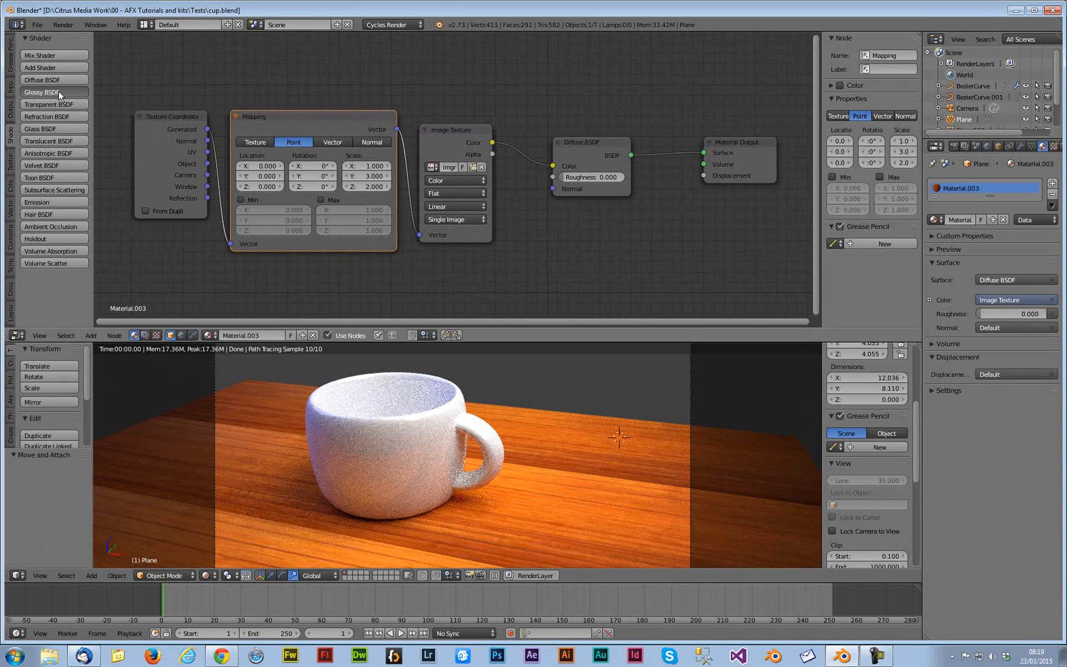
{"action": "left_click", "coordinate": [557, 43]}
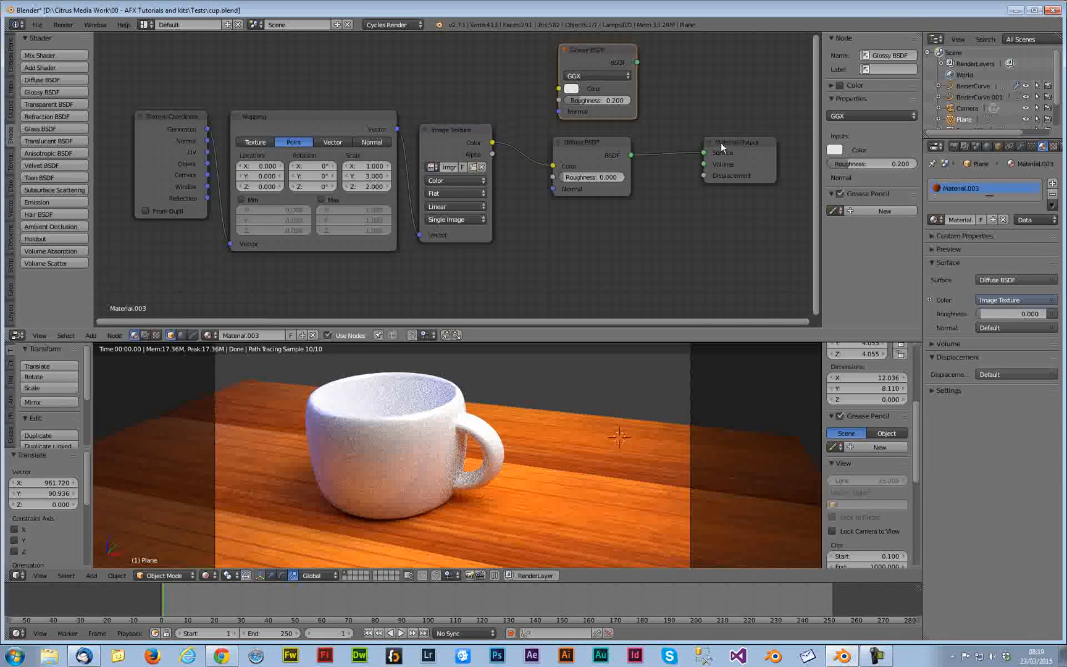
Insert a Mix Shader before the Material Output, feeding the Glossy BSDF into its first shader input and Diffuse BSDF into the second
{"action": "left_click_drag", "start_coordinate": [717, 143], "coordinate": [785, 147]}
{"action": "left_click", "coordinate": [39, 55]}
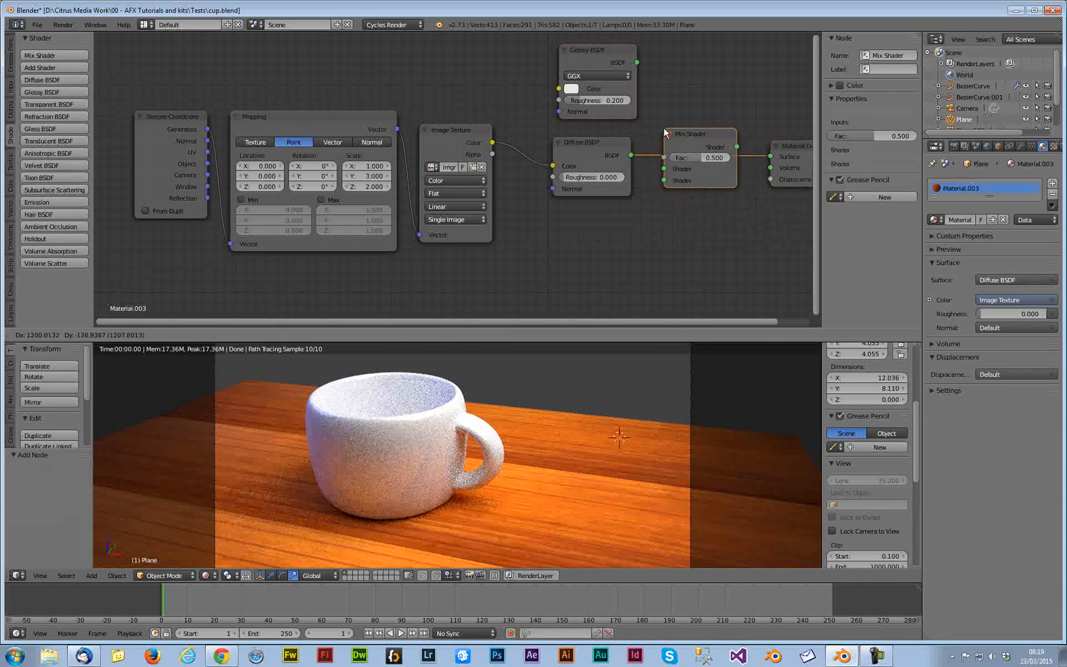
{"action": "left_click", "coordinate": [664, 127]}
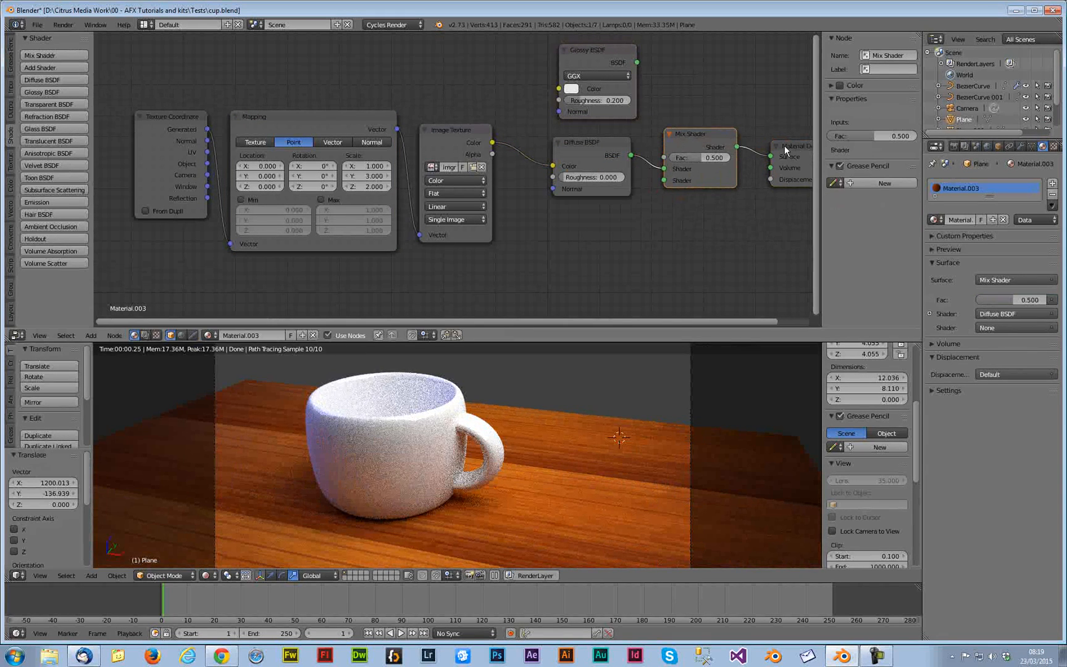
{"action": "left_click_drag", "start_coordinate": [719, 140], "coordinate": [724, 101]}
{"action": "left_click_drag", "start_coordinate": [669, 128], "coordinate": [669, 140]}
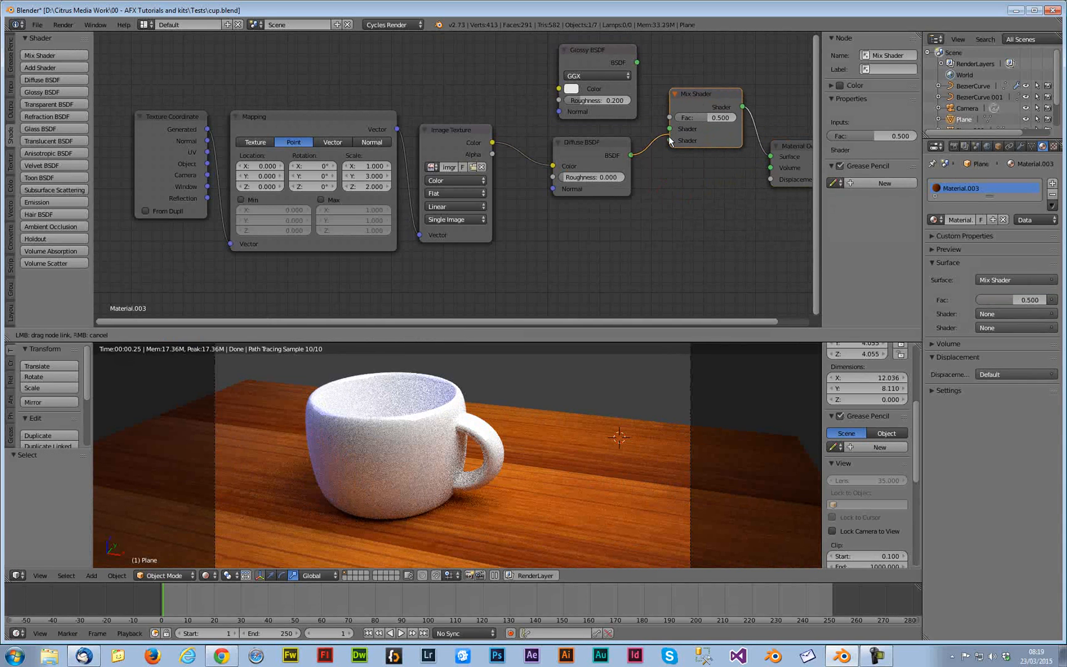
{"action": "left_click_drag", "start_coordinate": [637, 62], "coordinate": [669, 129]}
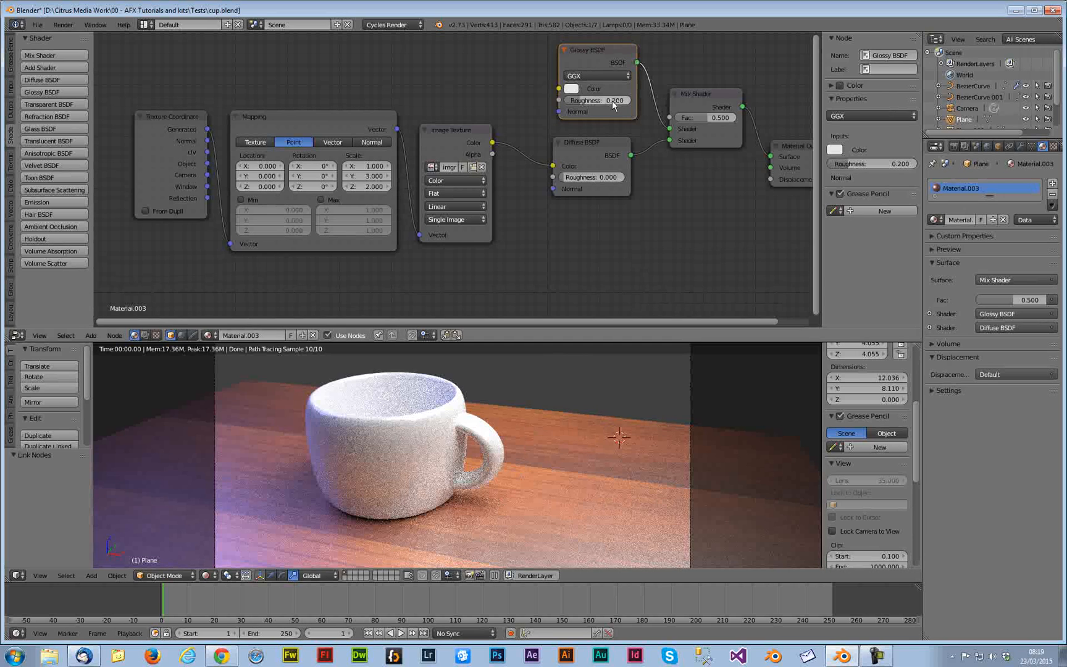
Set the Glossy BSDF roughness to 0 and the Mix Shader factor to 0.8
{"action": "left_click_drag", "start_coordinate": [623, 99], "coordinate": [565, 100]}
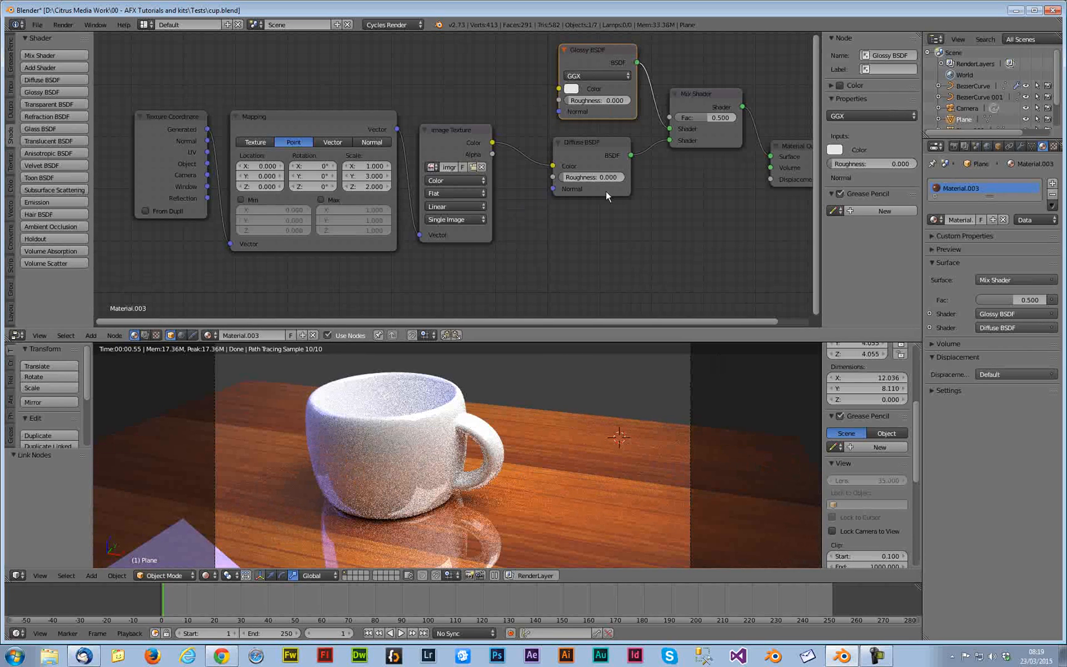
{"action": "left_click_drag", "start_coordinate": [673, 116], "coordinate": [692, 116]}
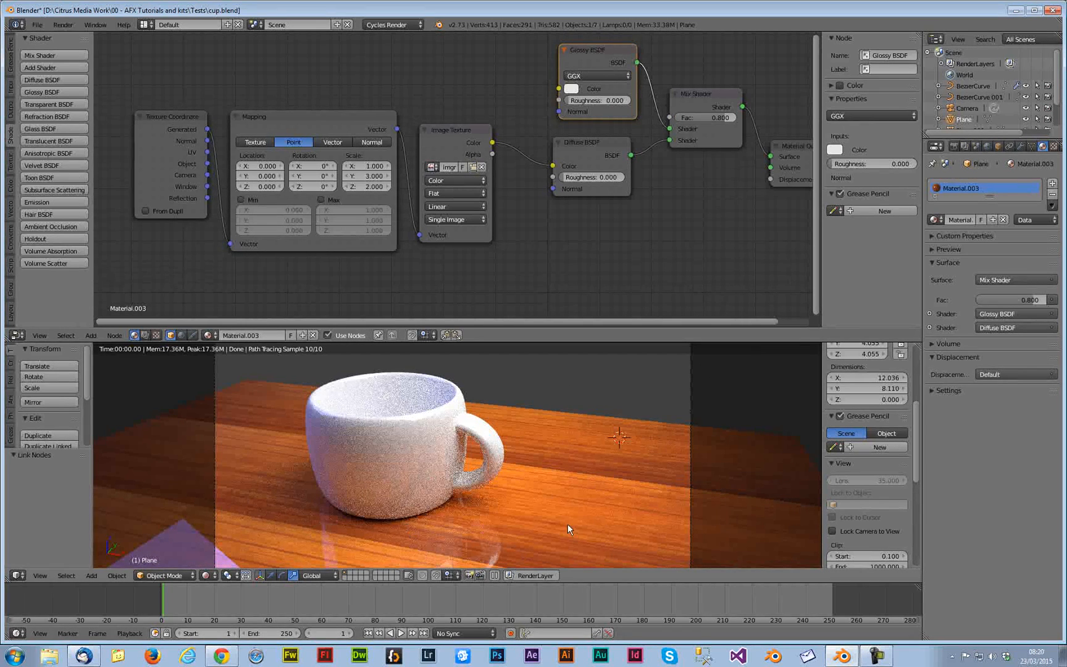
Switch the 3D viewport to solid shading
{"action": "left_click", "coordinate": [207, 575]}
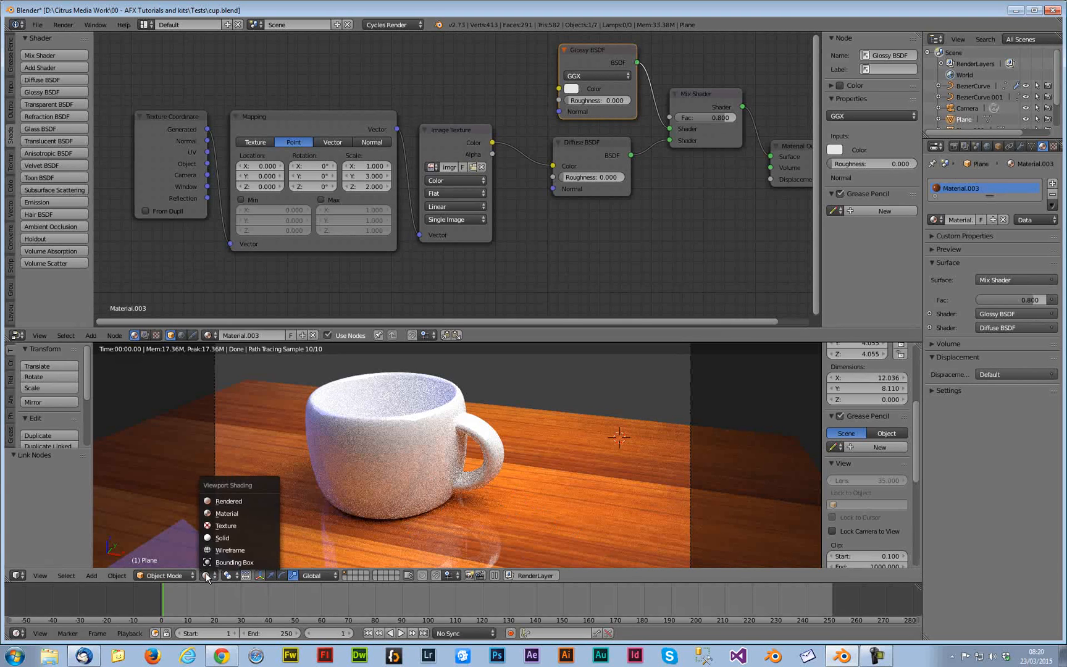
{"action": "left_click", "coordinate": [226, 538]}
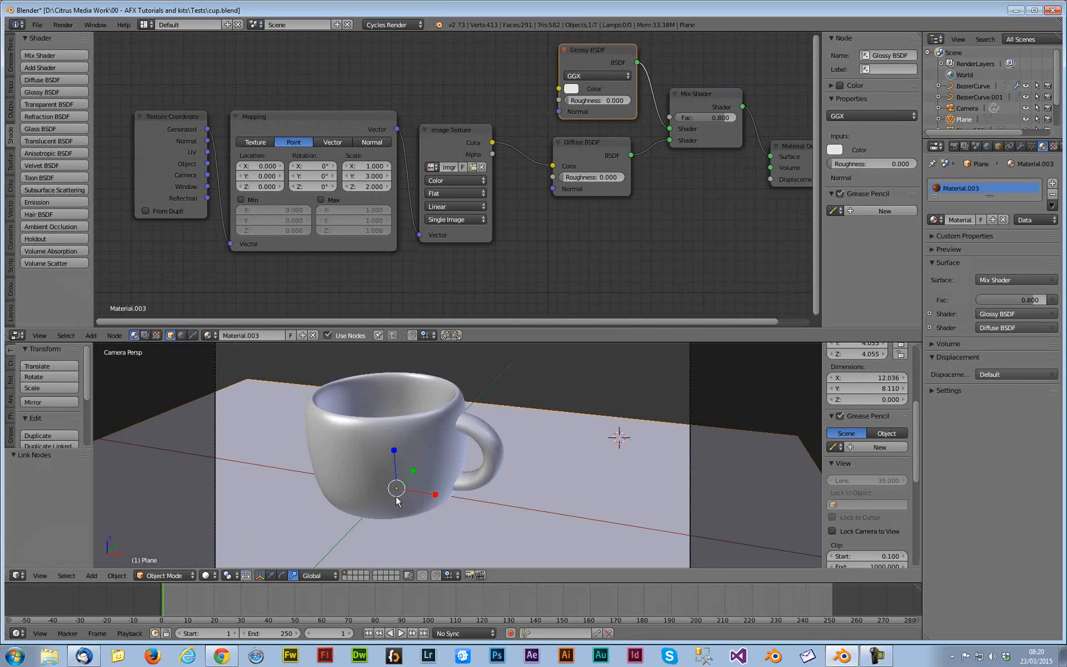
{"action": "scroll", "coordinate": [407, 494], "scroll_direction": "down", "scroll_amount": 5}
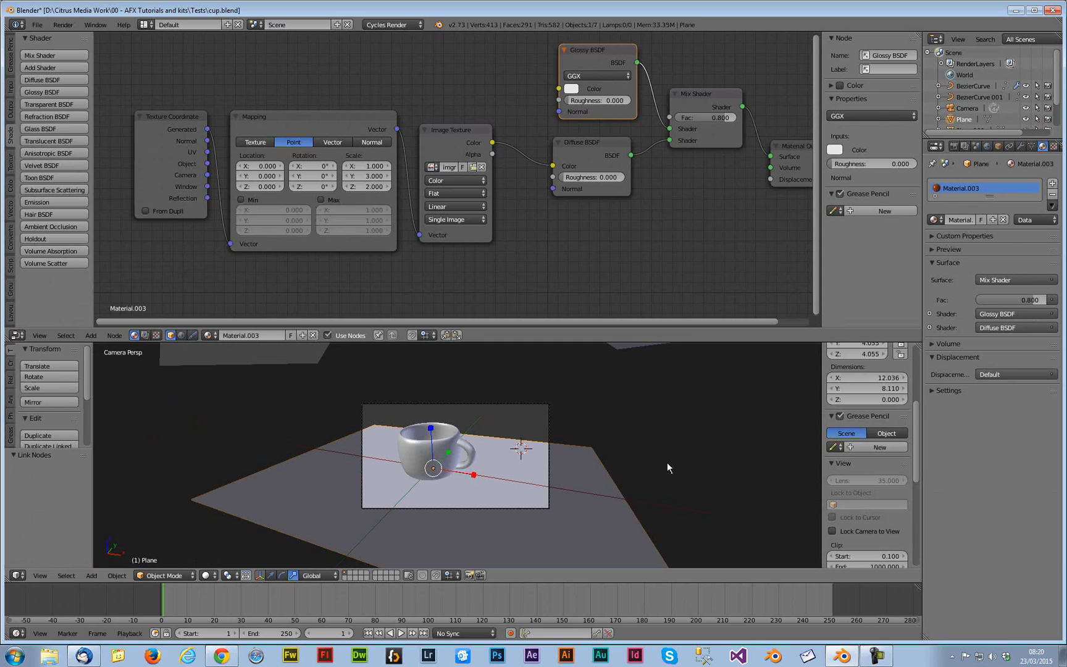
Add a Solidify modifier to the floor plane
{"action": "left_click", "coordinate": [1020, 147]}
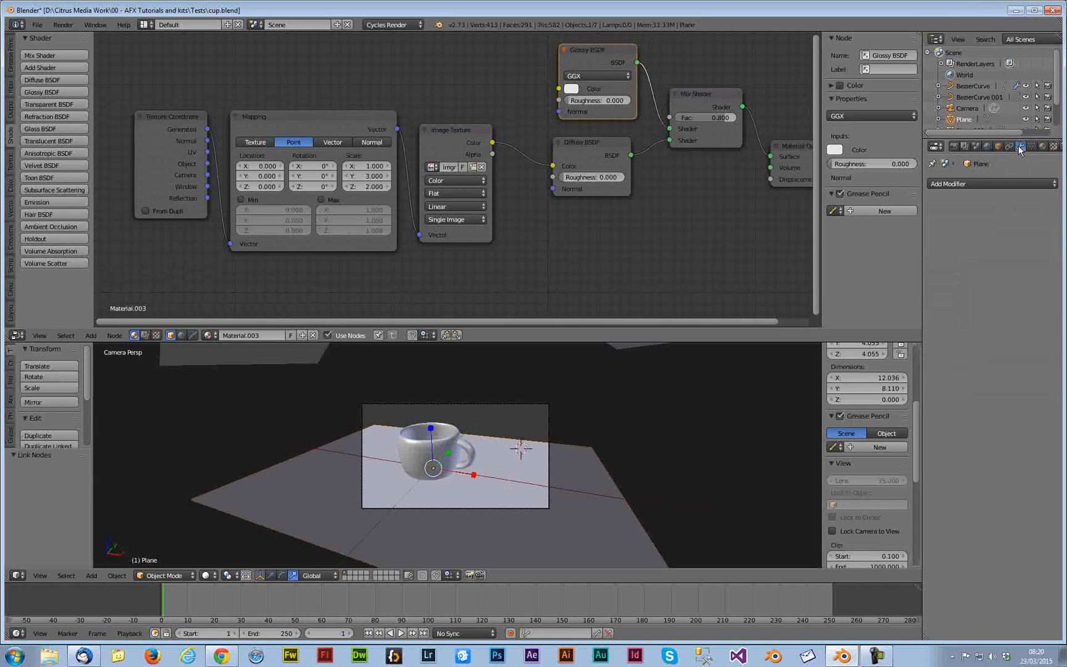
{"action": "left_click", "coordinate": [978, 183]}
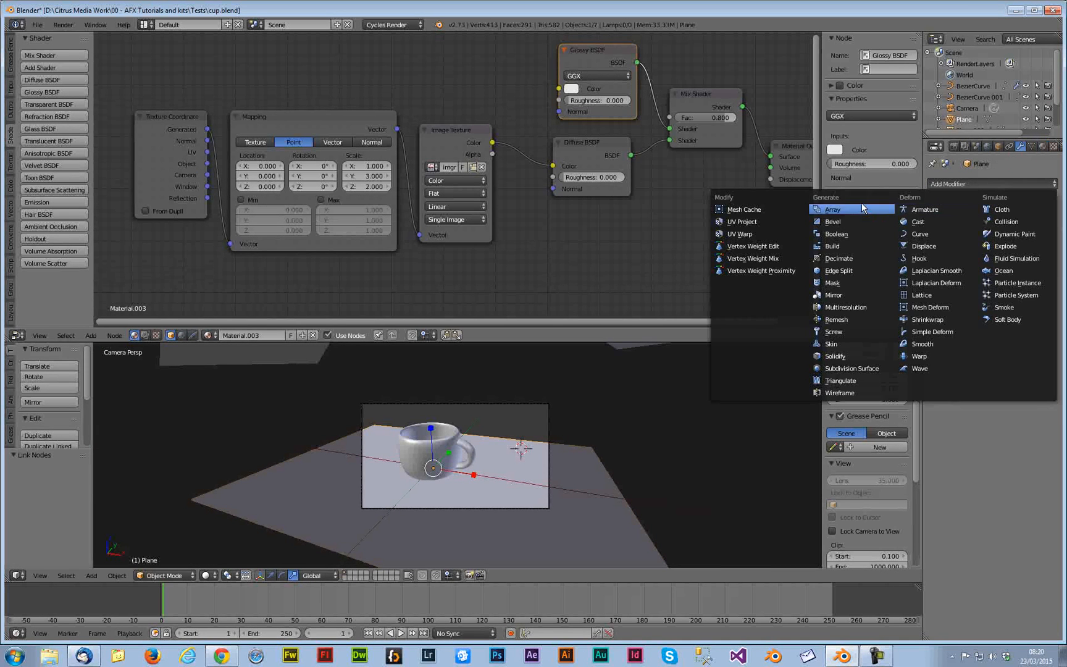
{"action": "left_click", "coordinate": [835, 356]}
{"action": "mouse_move", "coordinate": [962, 236]}
{"action": "left_mouse_down"}
{"action": "mouse_move", "coordinate": [987, 236]}
{"action": "mouse_move", "coordinate": [962, 237]}
{"action": "left_mouse_up"}
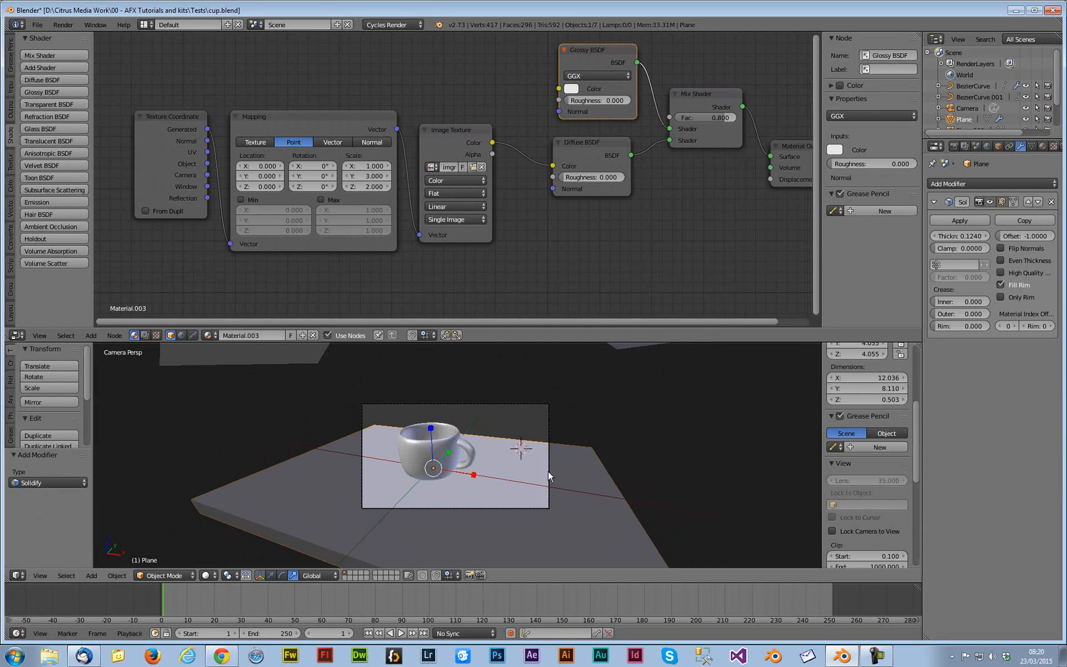
Scale the floor plane down uniformly to about 0.594
{"action": "key", "text": "s"}
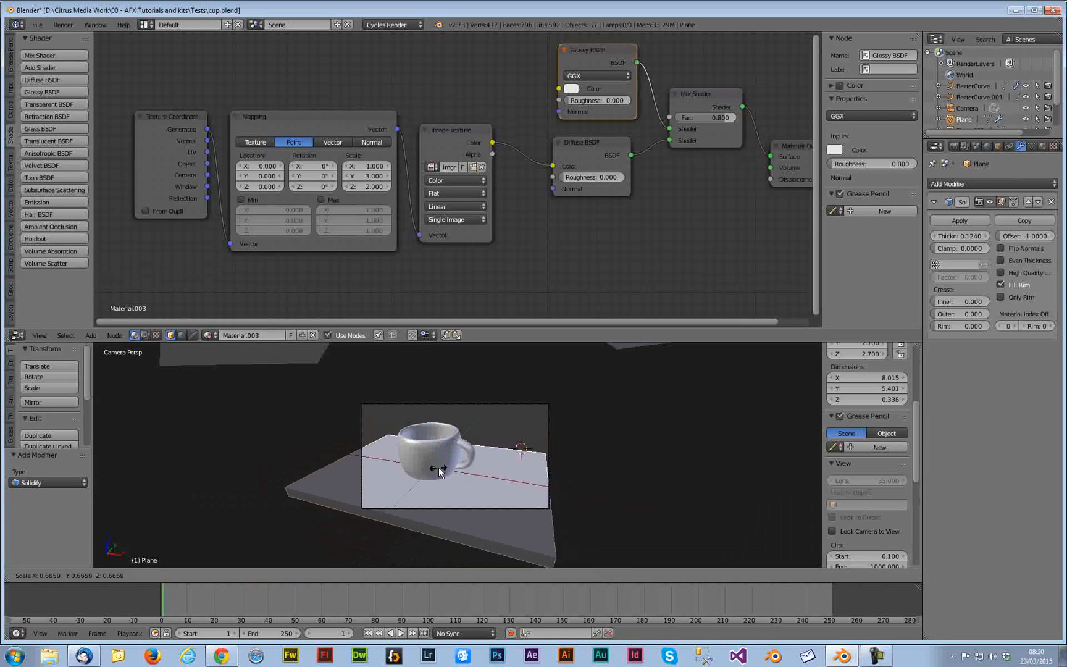
{"action": "left_click", "coordinate": [438, 471]}
{"action": "middle_click_drag", "start_coordinate": [489, 459], "coordinate": [490, 455], "text": "shift"}
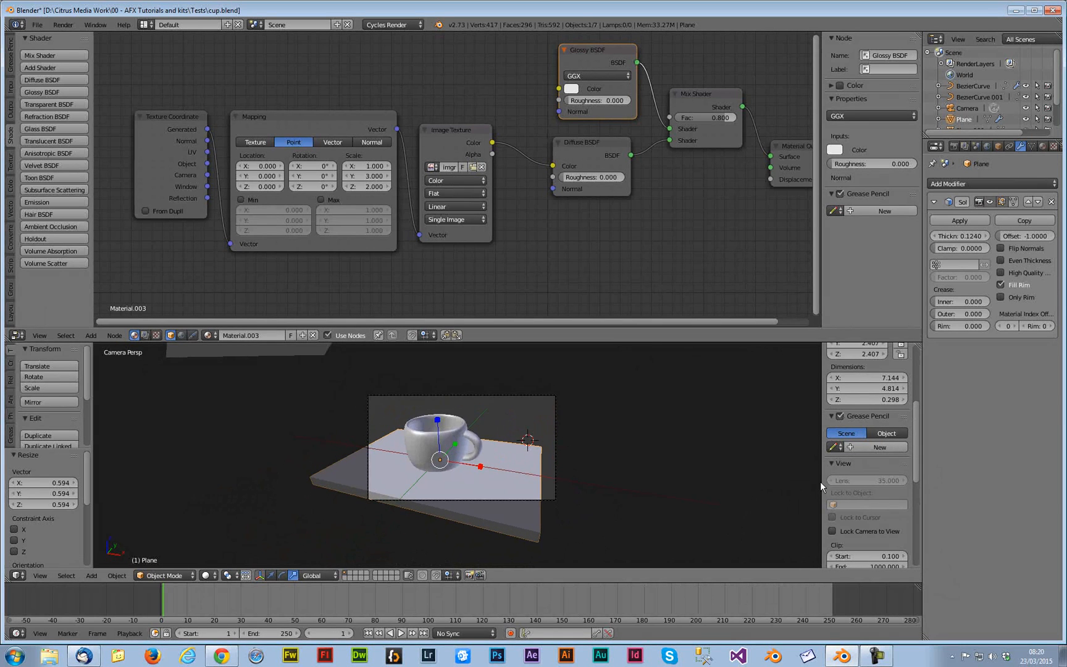
Move the camera closer to the cup with Lock Camera to View, then switch the viewport to rendered shading
{"action": "scroll", "coordinate": [820, 483], "scroll_direction": "up", "scroll_amount": 2}
{"action": "scroll", "coordinate": [833, 531], "scroll_direction": "down", "scroll_amount": 1}
{"action": "left_click", "coordinate": [832, 509]}
{"action": "scroll", "coordinate": [606, 481], "scroll_direction": "down", "scroll_amount": 2}
{"action": "scroll", "coordinate": [606, 481], "scroll_direction": "down", "scroll_amount": 1}
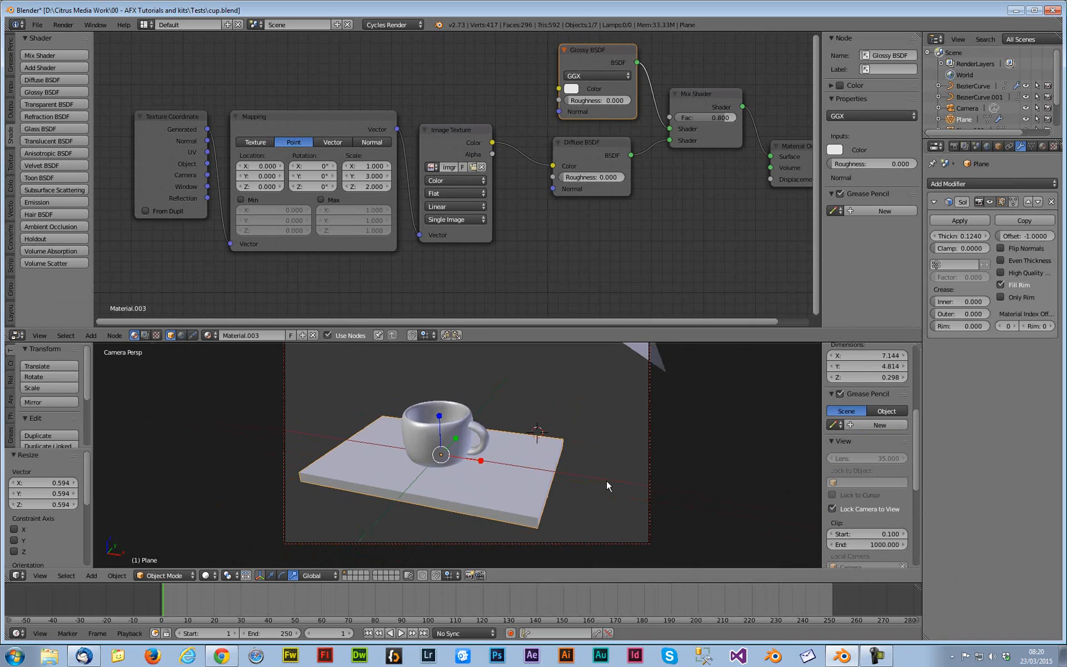
{"action": "mouse_move", "coordinate": [533, 470]}
{"action": "middle_mouse_down", "text": "shift"}
{"action": "mouse_move", "coordinate": [536, 438]}
{"action": "mouse_move", "coordinate": [569, 463]}
{"action": "mouse_move", "coordinate": [525, 470]}
{"action": "mouse_move", "coordinate": [535, 482]}
{"action": "middle_mouse_up", "text": "shift"}
{"action": "scroll", "coordinate": [549, 451], "scroll_direction": "up", "scroll_amount": 1}
{"action": "scroll", "coordinate": [568, 463], "scroll_direction": "up", "scroll_amount": 2}
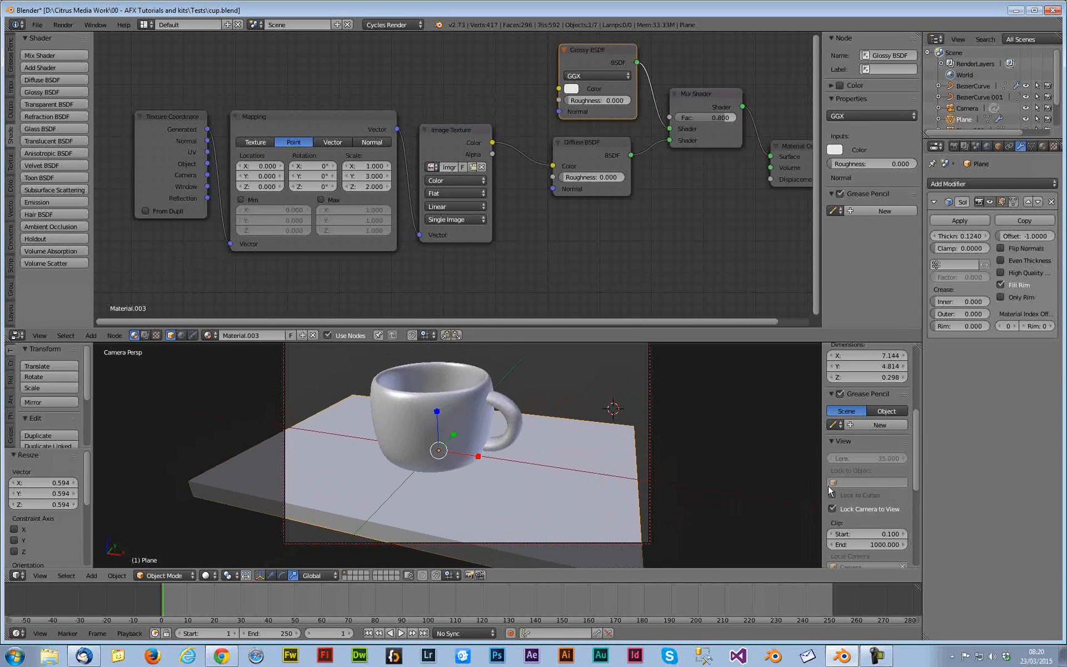
{"action": "left_click", "coordinate": [832, 508]}
{"action": "left_click", "coordinate": [206, 574]}
{"action": "left_click", "coordinate": [226, 505]}
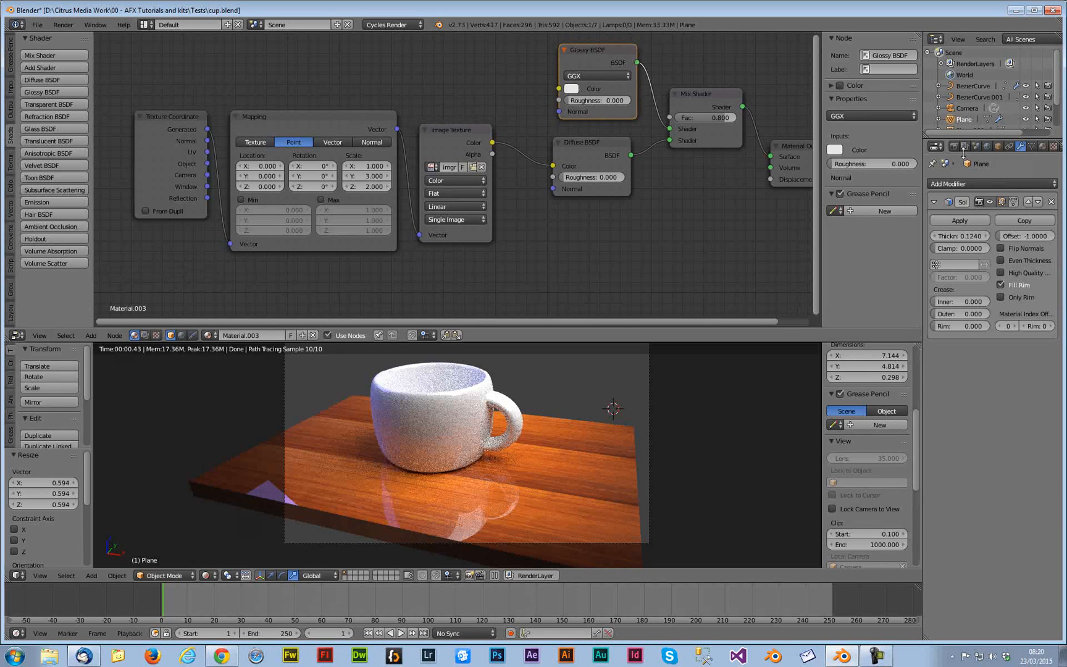
Set the render tile size to 256 by 256 in the Performance settings
{"action": "left_click", "coordinate": [959, 148]}
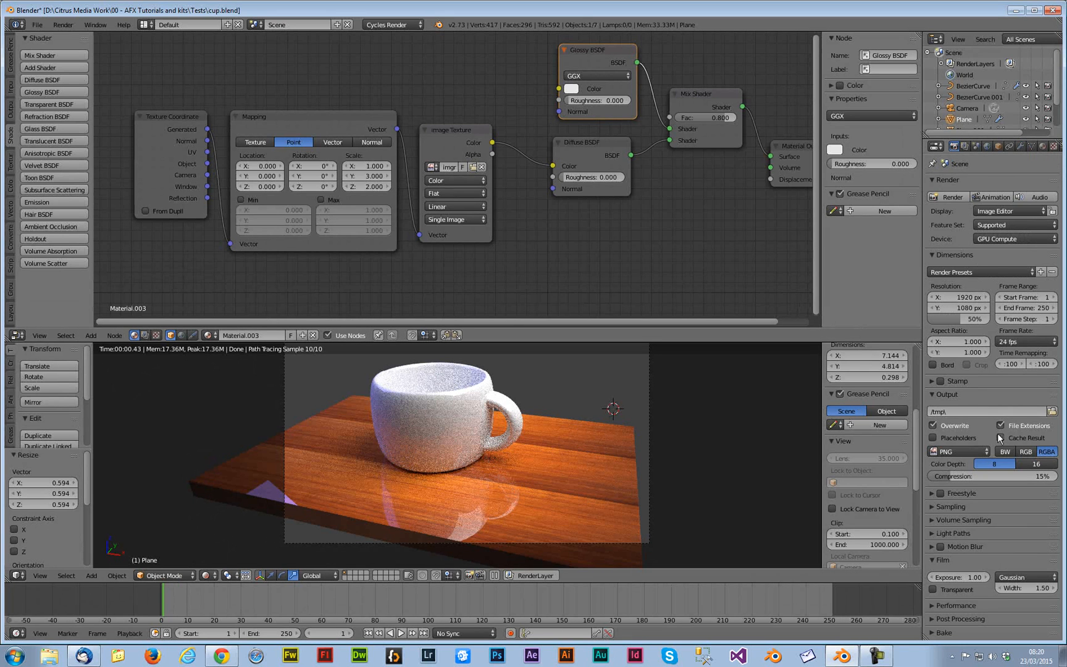
{"action": "left_click", "coordinate": [928, 507]}
{"action": "scroll", "coordinate": [927, 507], "scroll_direction": "down", "scroll_amount": 3}
{"action": "left_click", "coordinate": [937, 607]}
{"action": "scroll", "coordinate": [946, 605], "scroll_direction": "down", "scroll_amount": 4}
{"action": "left_click", "coordinate": [964, 572]}
{"action": "type", "text": "256"}
{"action": "key", "text": "Return"}
{"action": "left_click", "coordinate": [973, 583]}
{"action": "type", "text": "256"}
{"action": "key", "text": "Return"}
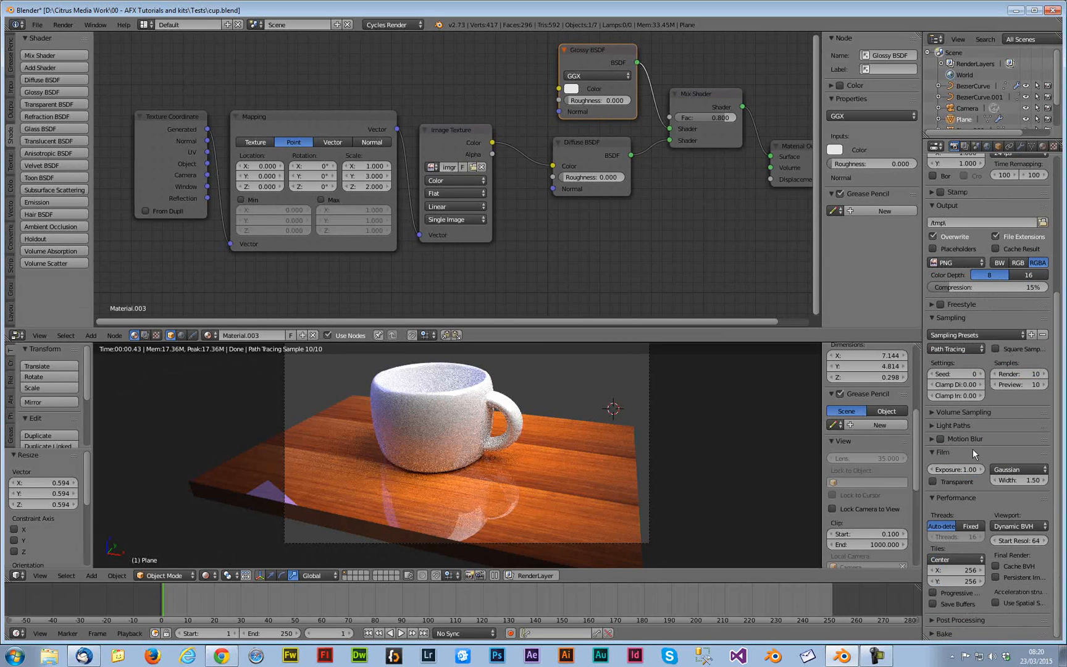
Set the render samples to 200
{"action": "scroll", "coordinate": [974, 450], "scroll_direction": "up", "scroll_amount": 5}
{"action": "scroll", "coordinate": [1021, 475], "scroll_direction": "down", "scroll_amount": 3}
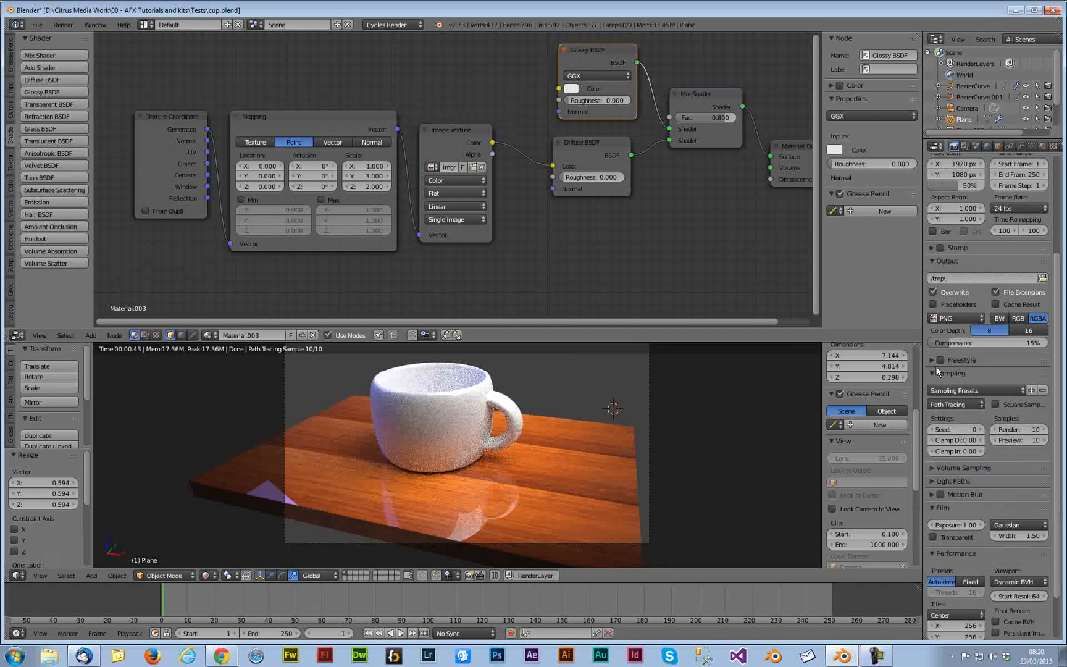
{"action": "left_click", "coordinate": [1022, 431]}
{"action": "type", "text": "200"}
{"action": "key", "text": "Return"}
Render the image and view the render result at 1:1 zoom
{"action": "scroll", "coordinate": [991, 185], "scroll_direction": "up", "scroll_amount": 5}
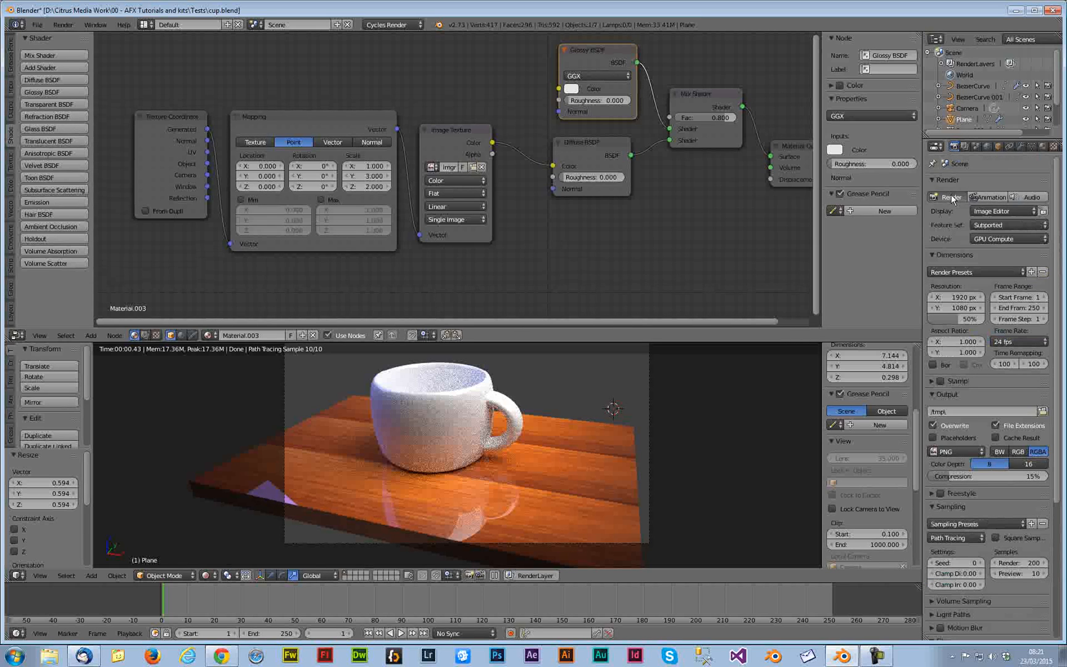
{"action": "left_click", "coordinate": [945, 196]}
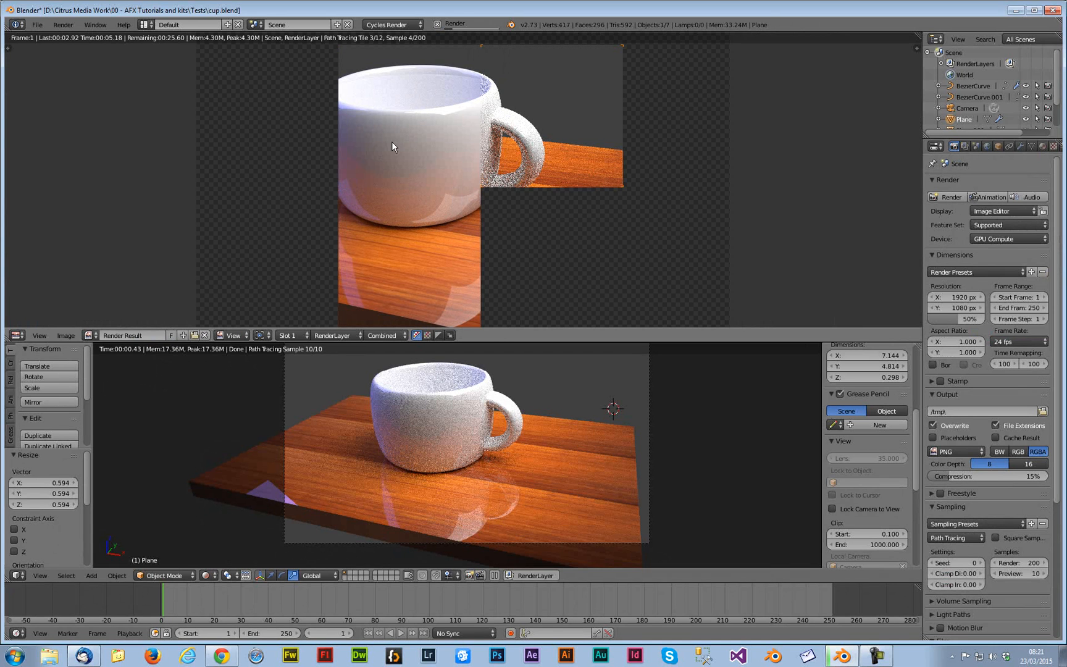
{"action": "left_click", "coordinate": [39, 335]}
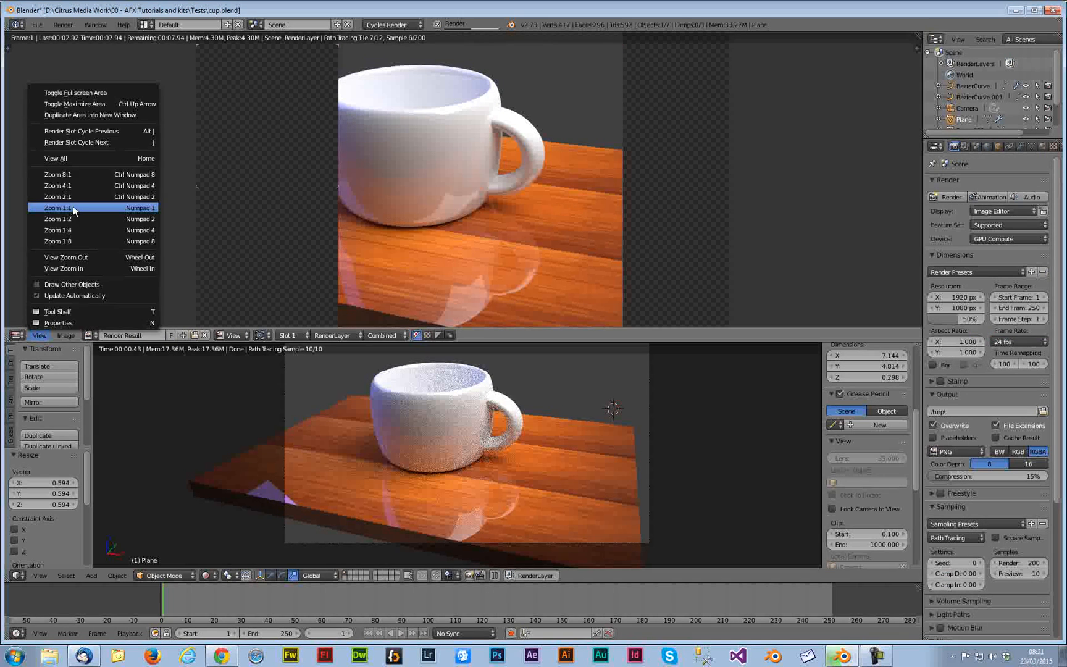
{"action": "left_click", "coordinate": [73, 205]}
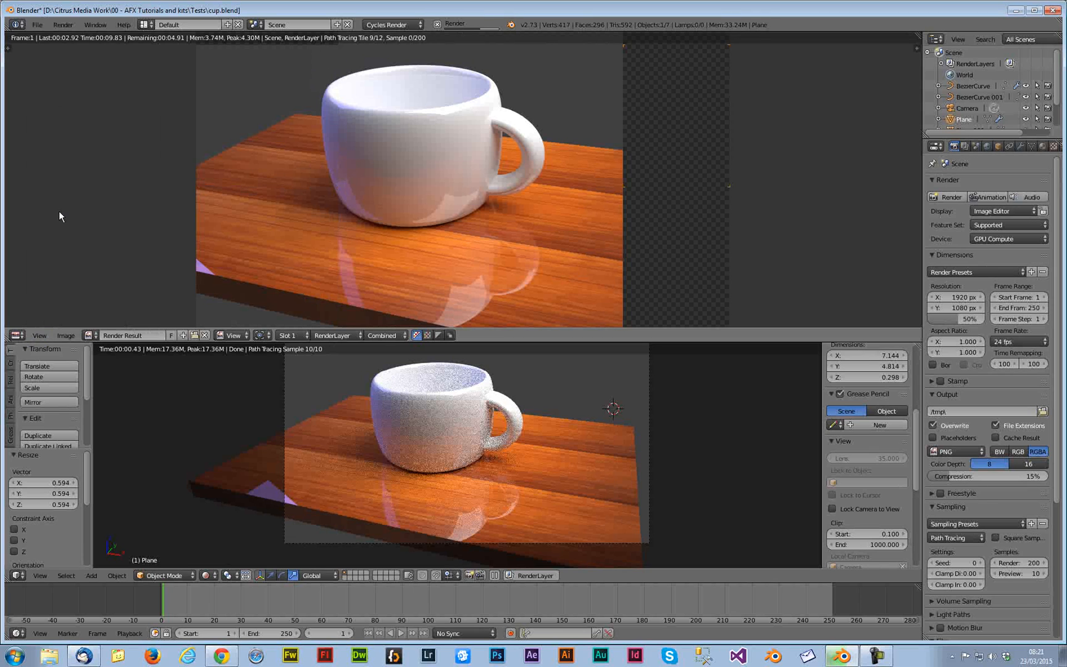